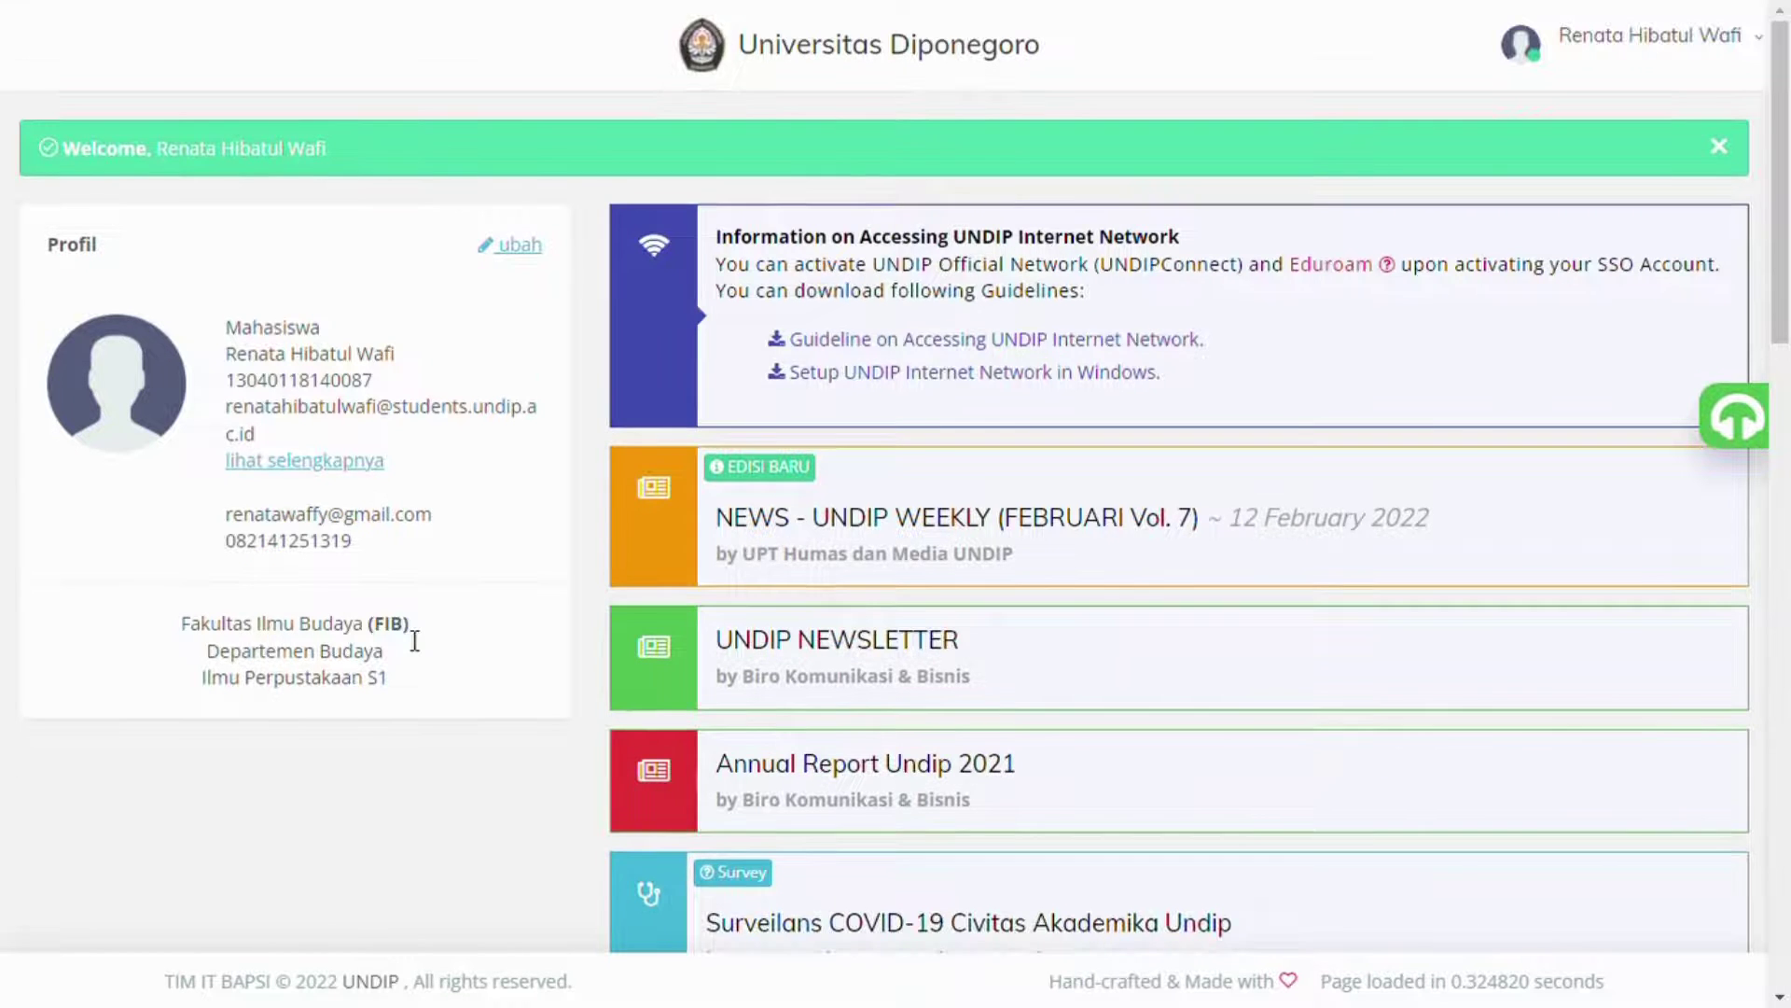
Open Emerald Insight from the university portal's subscribed journals service, Jurnal yang dilanggan Undip.
scroll(413, 640, down, 8)
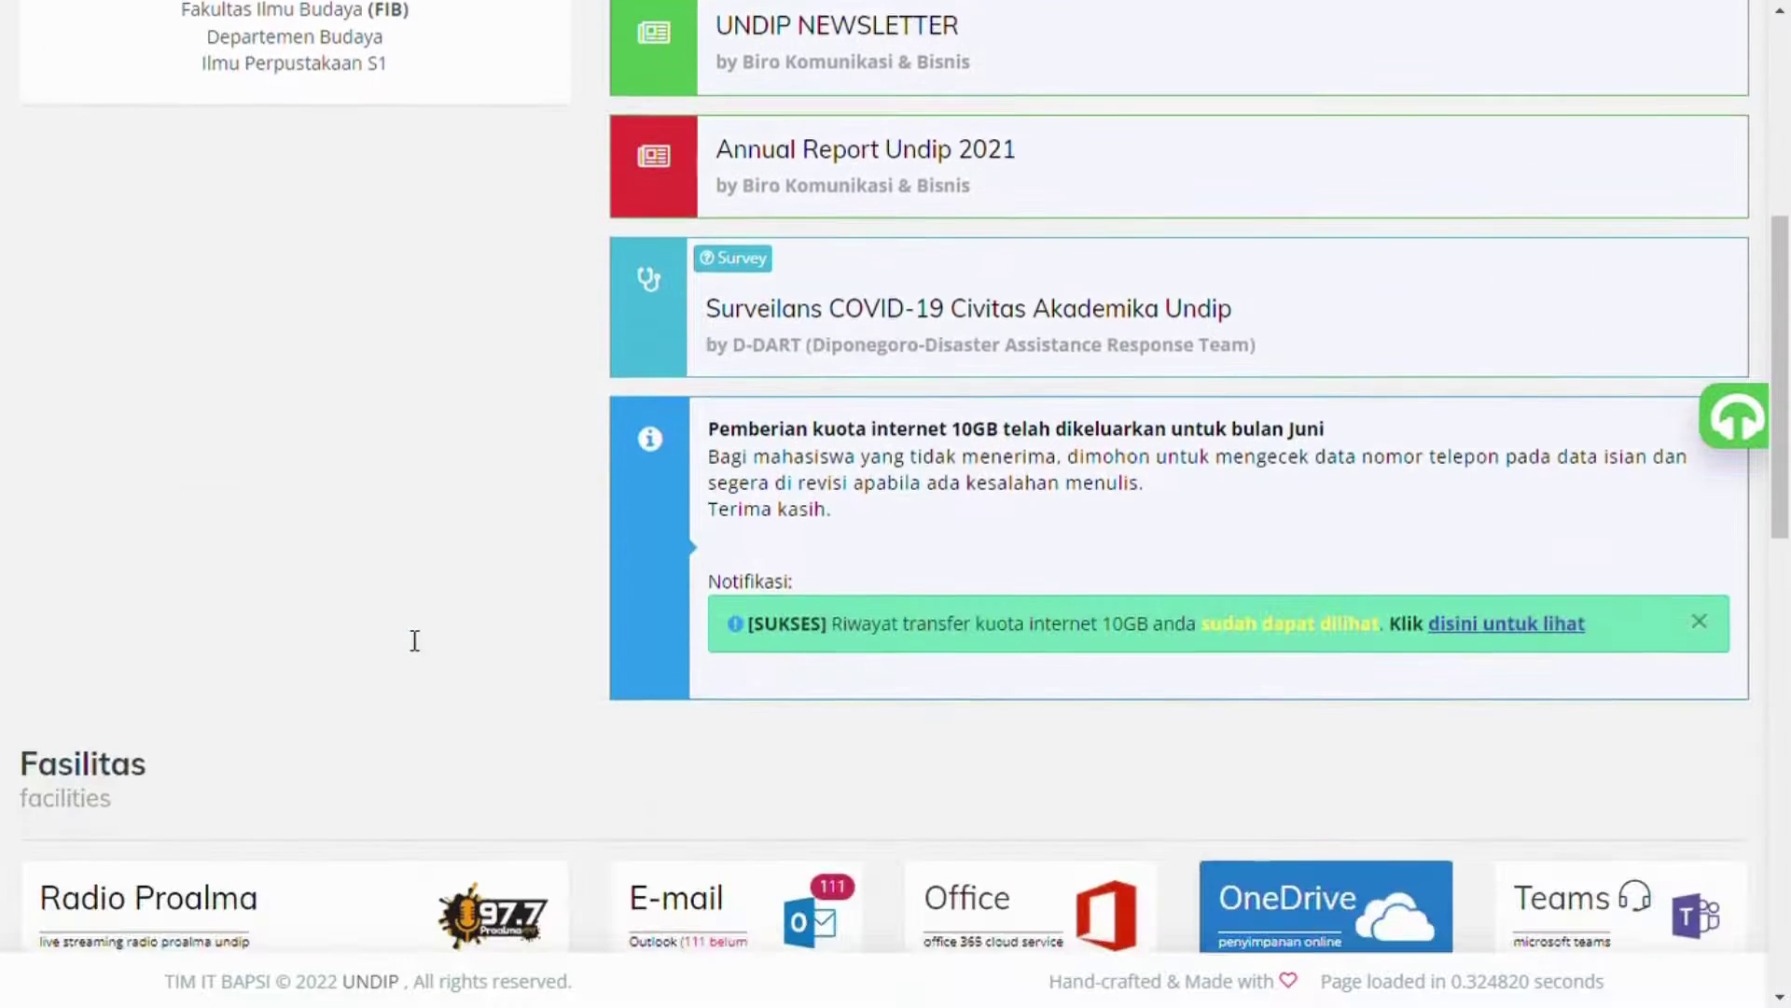
scroll(415, 640, down, 10)
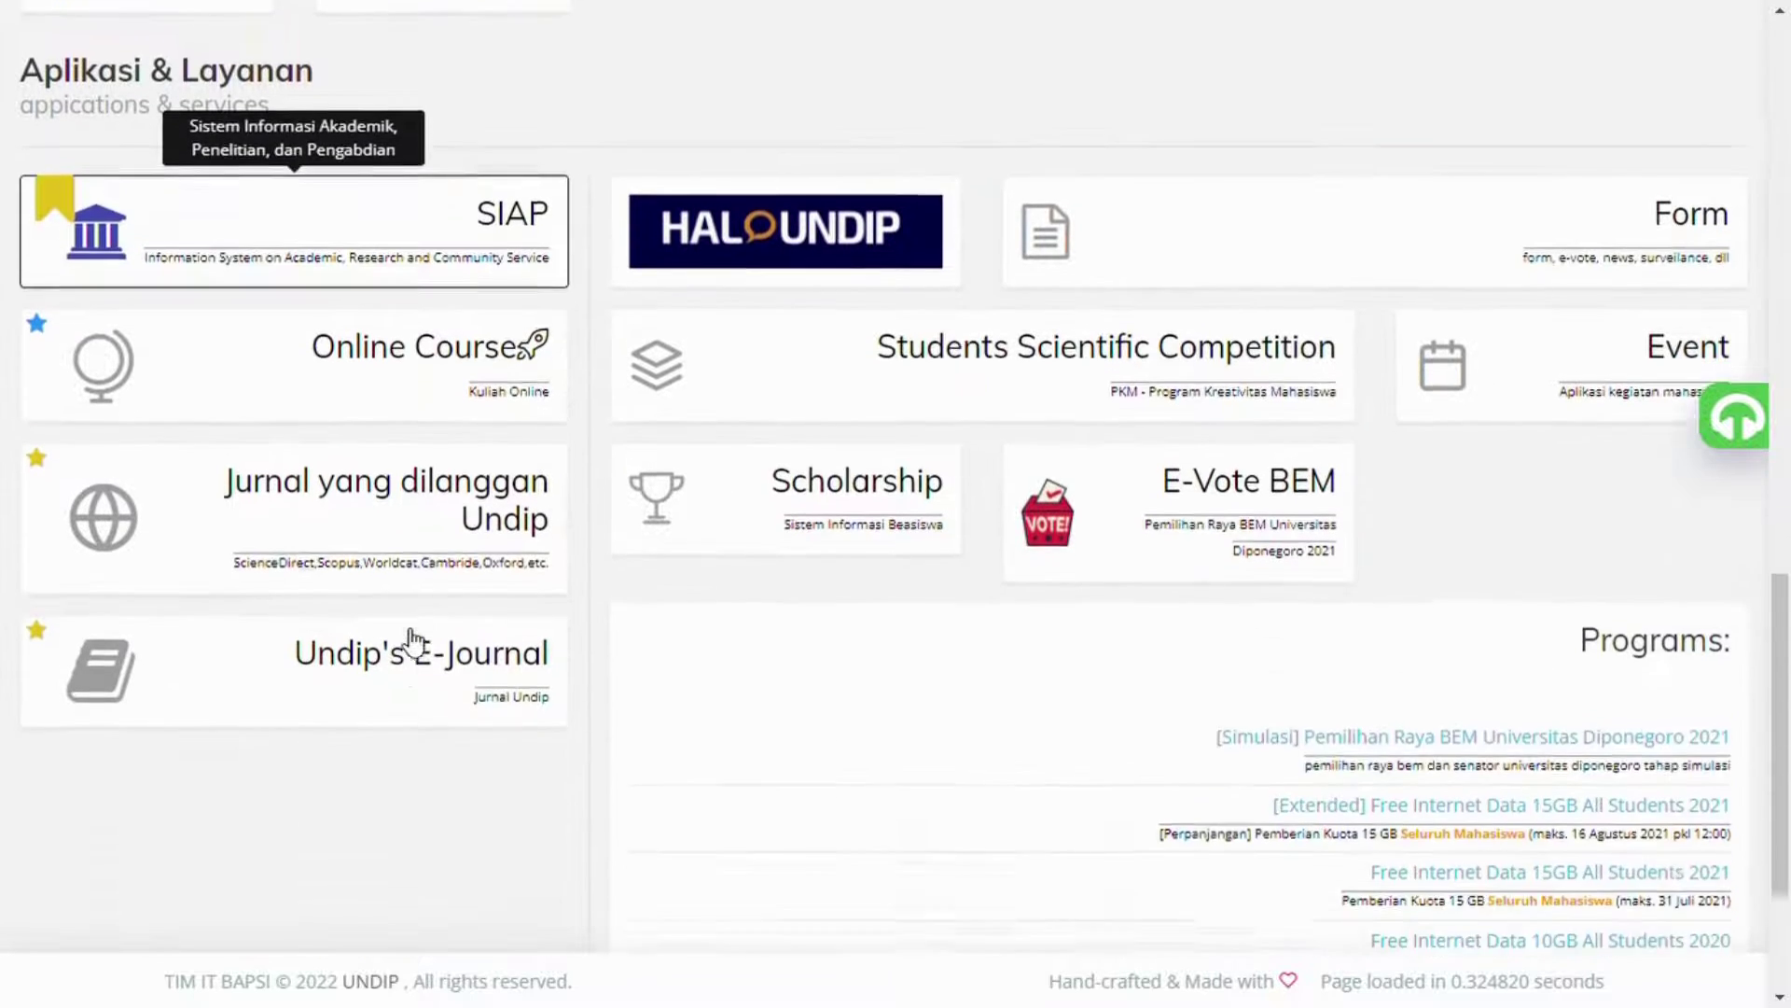
scroll(413, 640, down, 1)
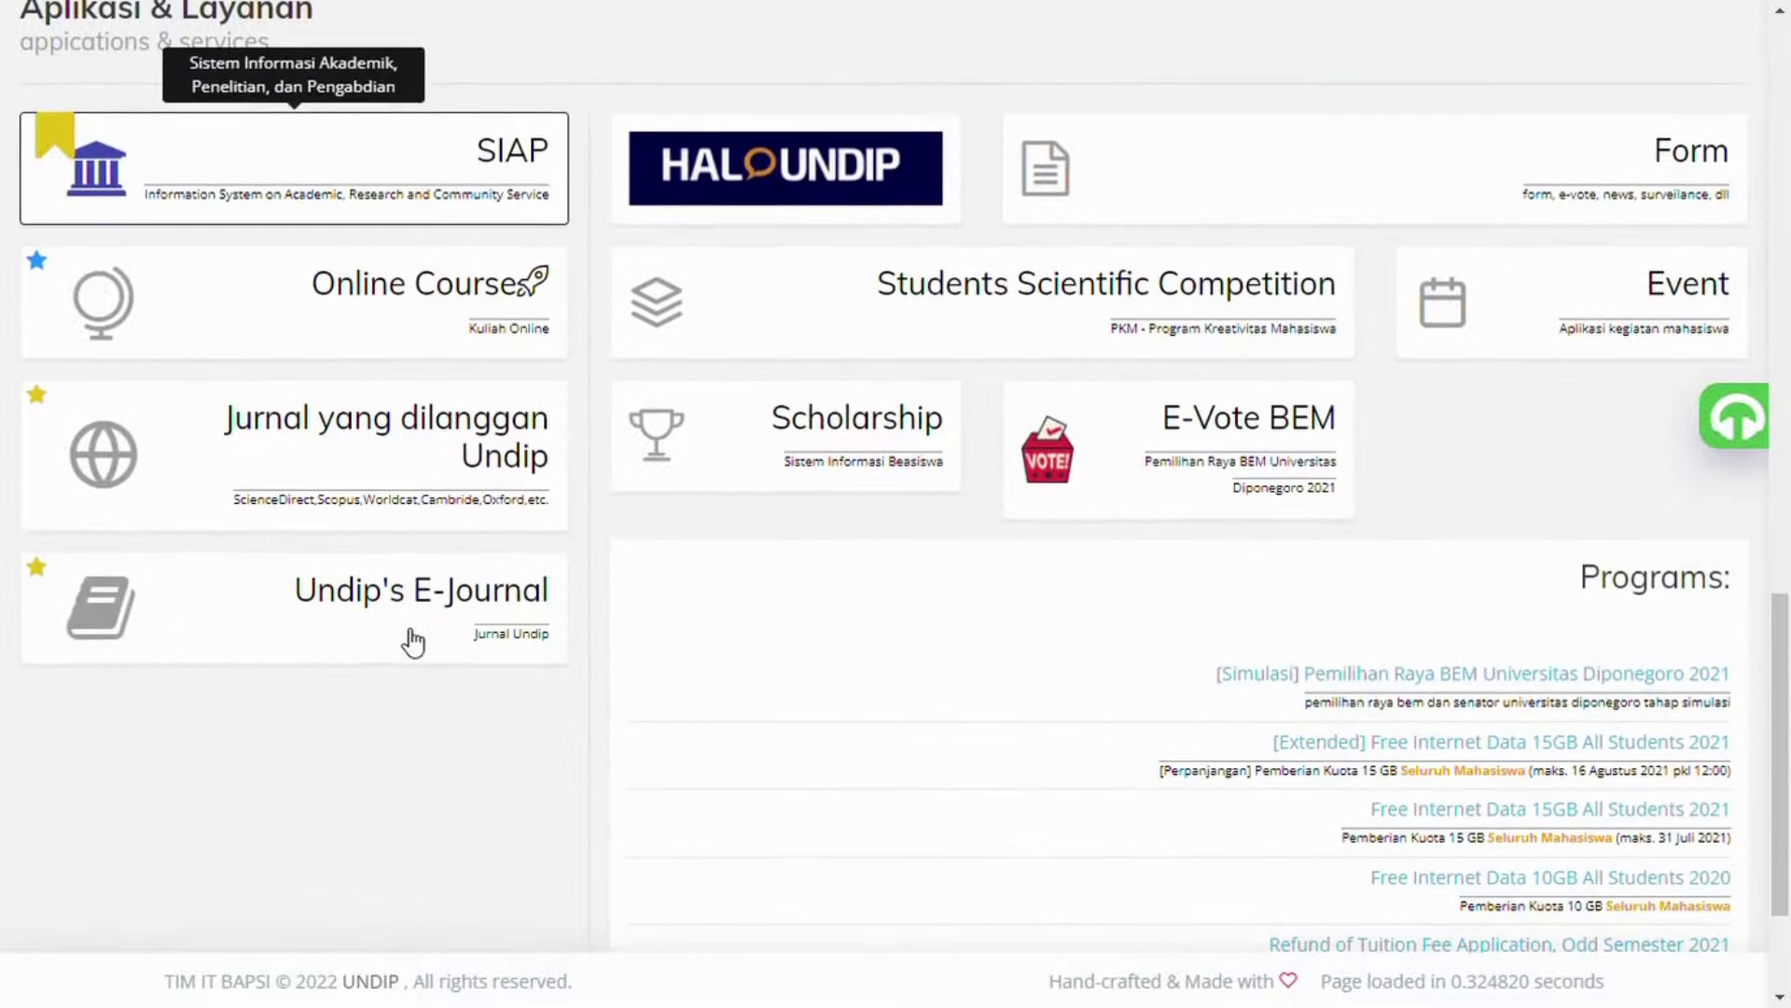
click(360, 473)
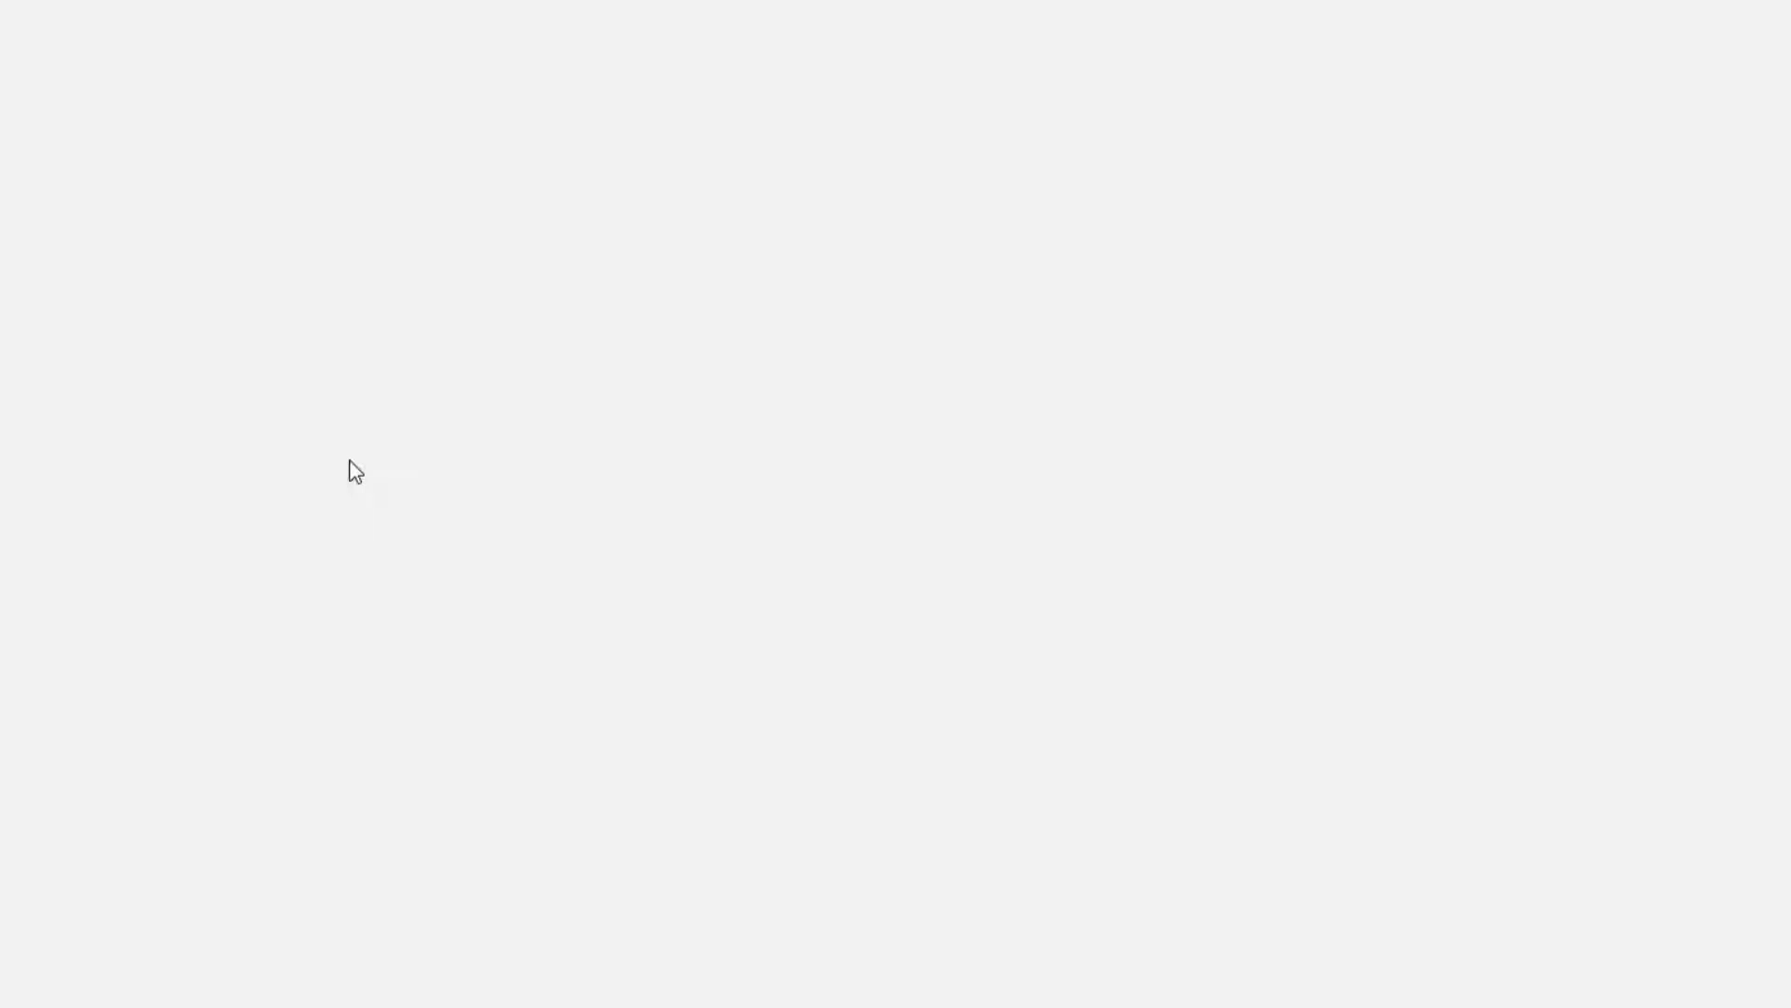
scroll(414, 640, down, 10)
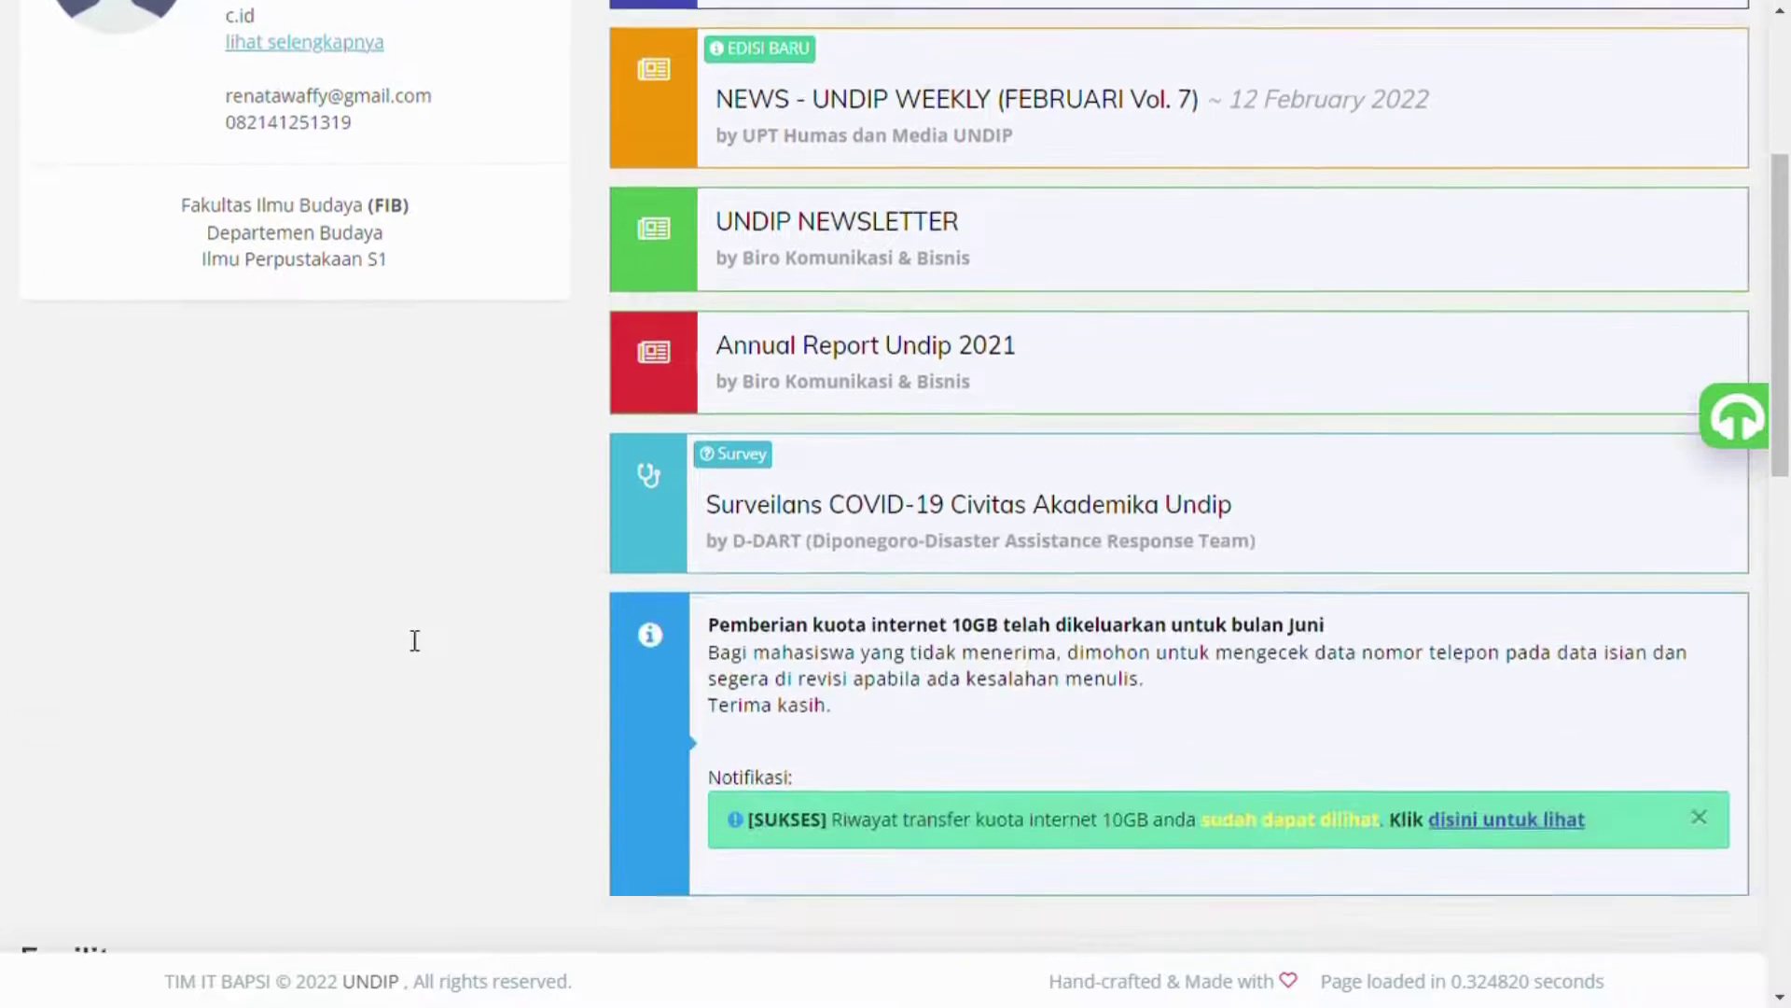
scroll(416, 640, down, 12)
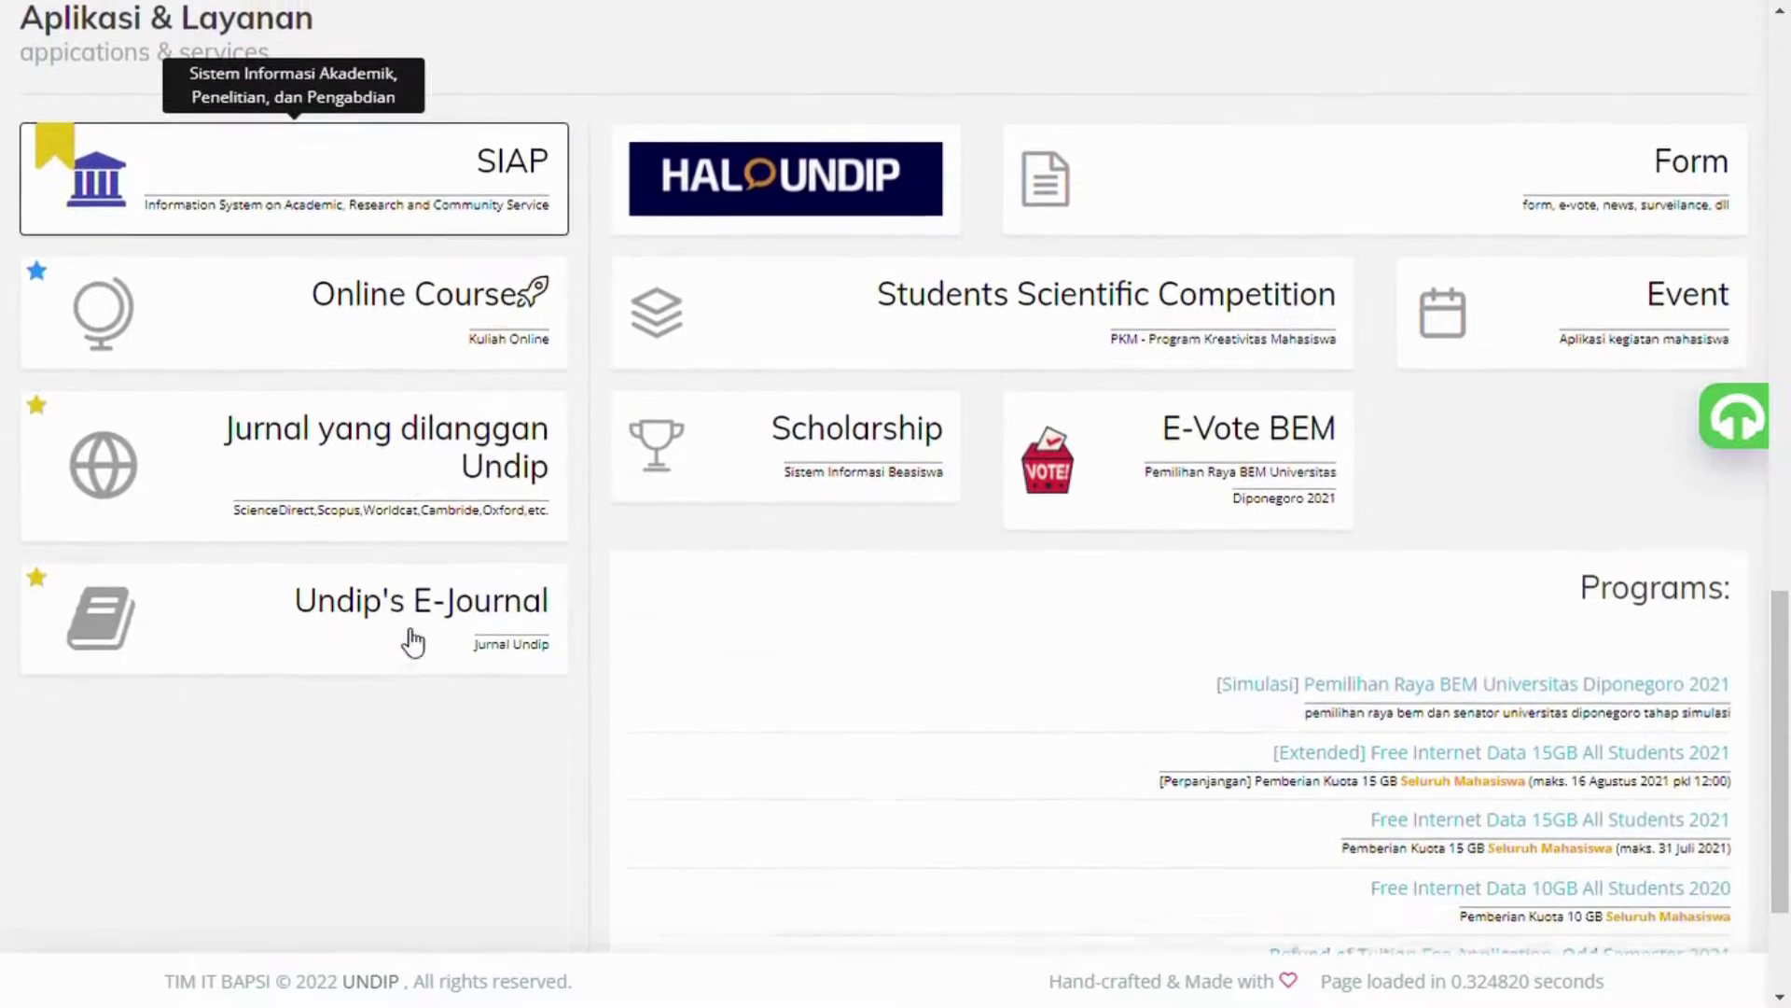
click(413, 642)
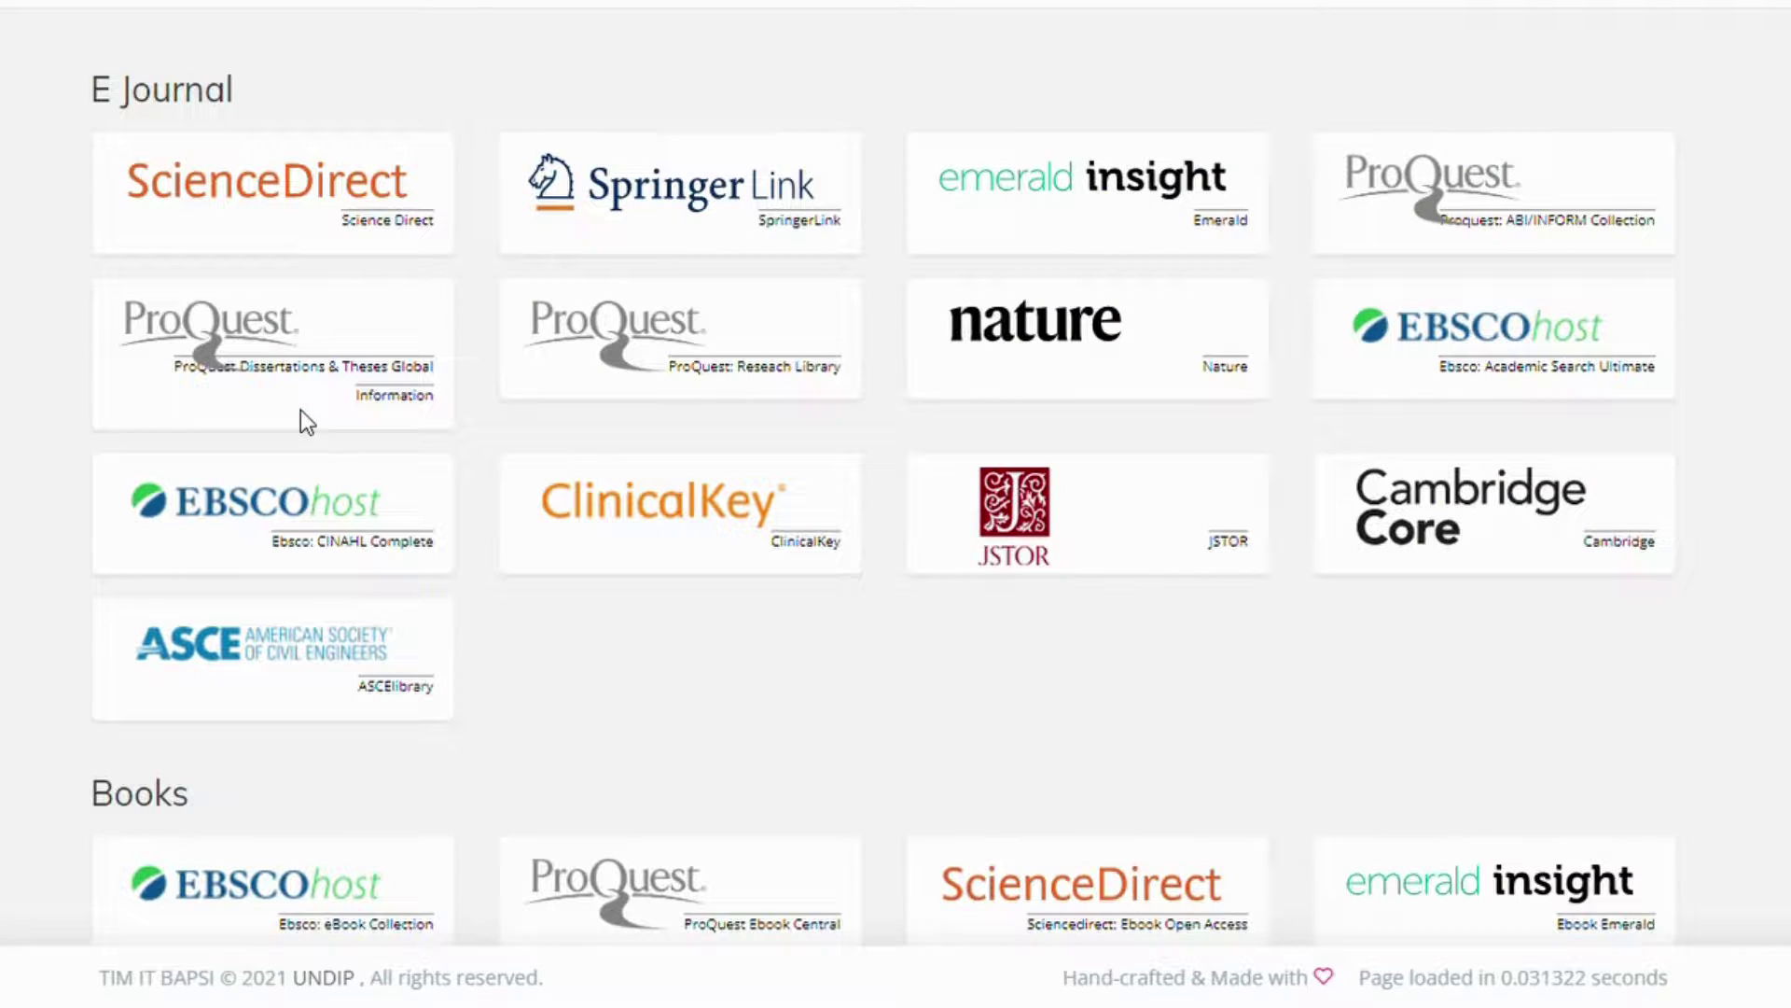
click(1047, 227)
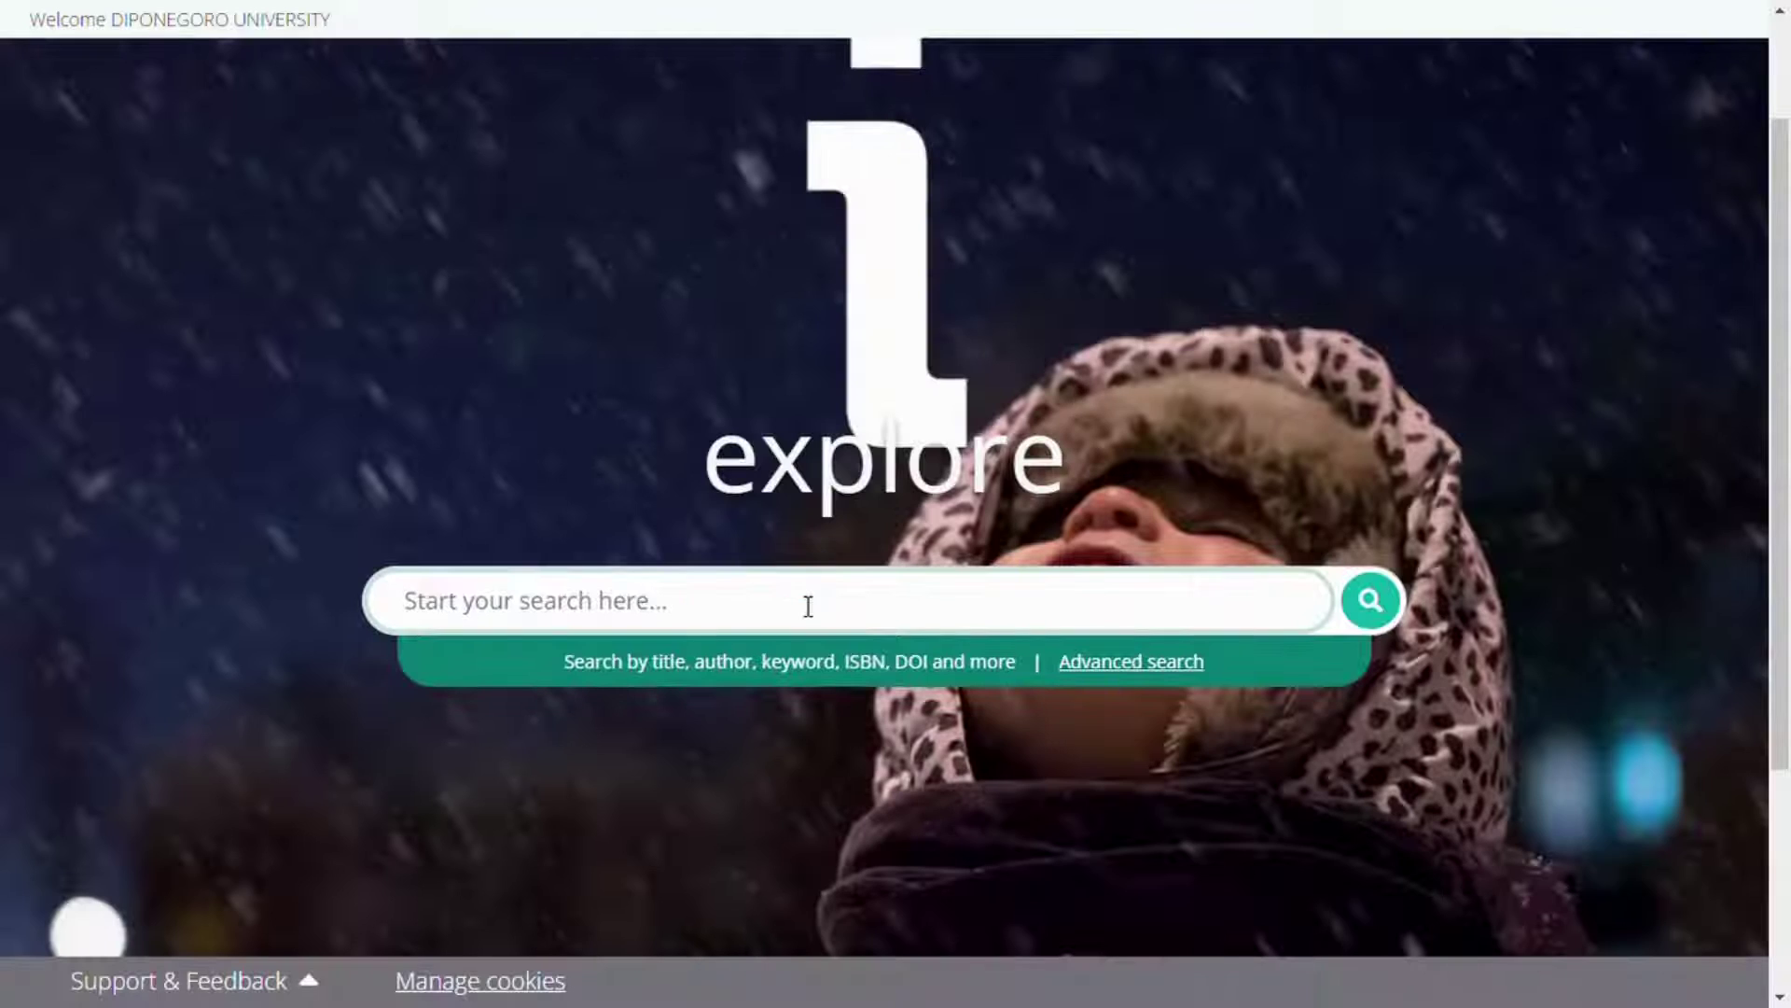
Search all Emerald content for "digital library service during the pandemic".
text(digi)
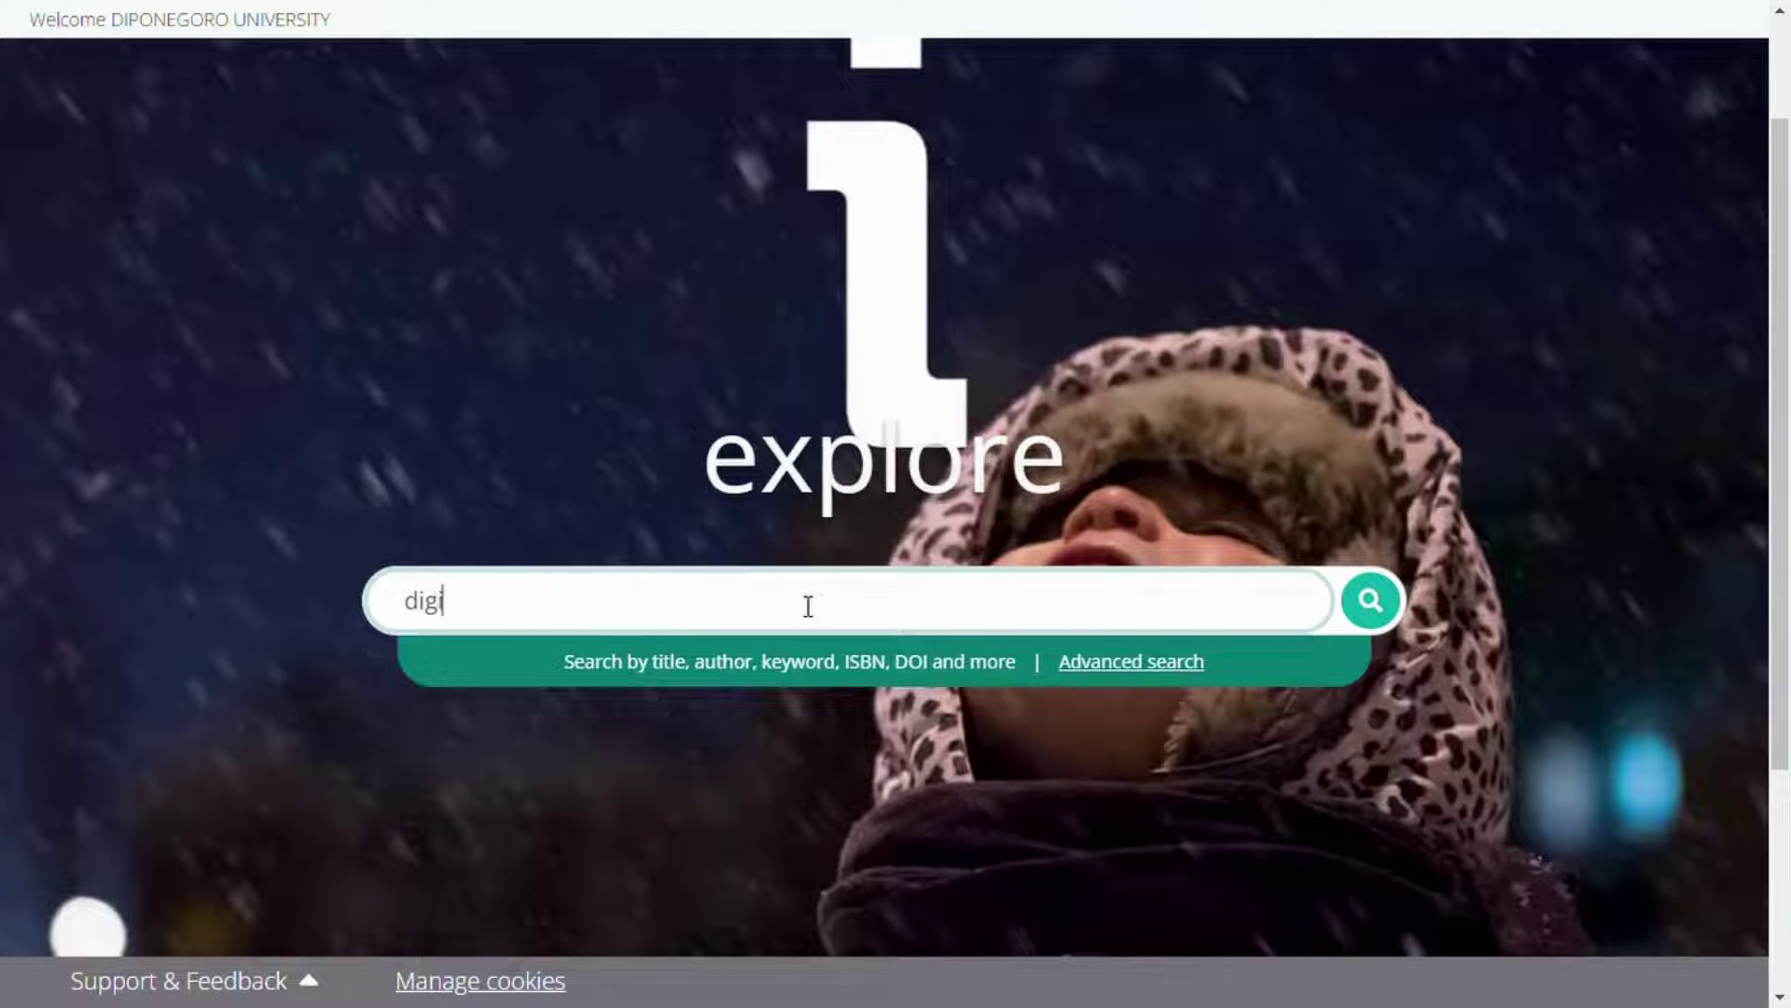
text(tal library)
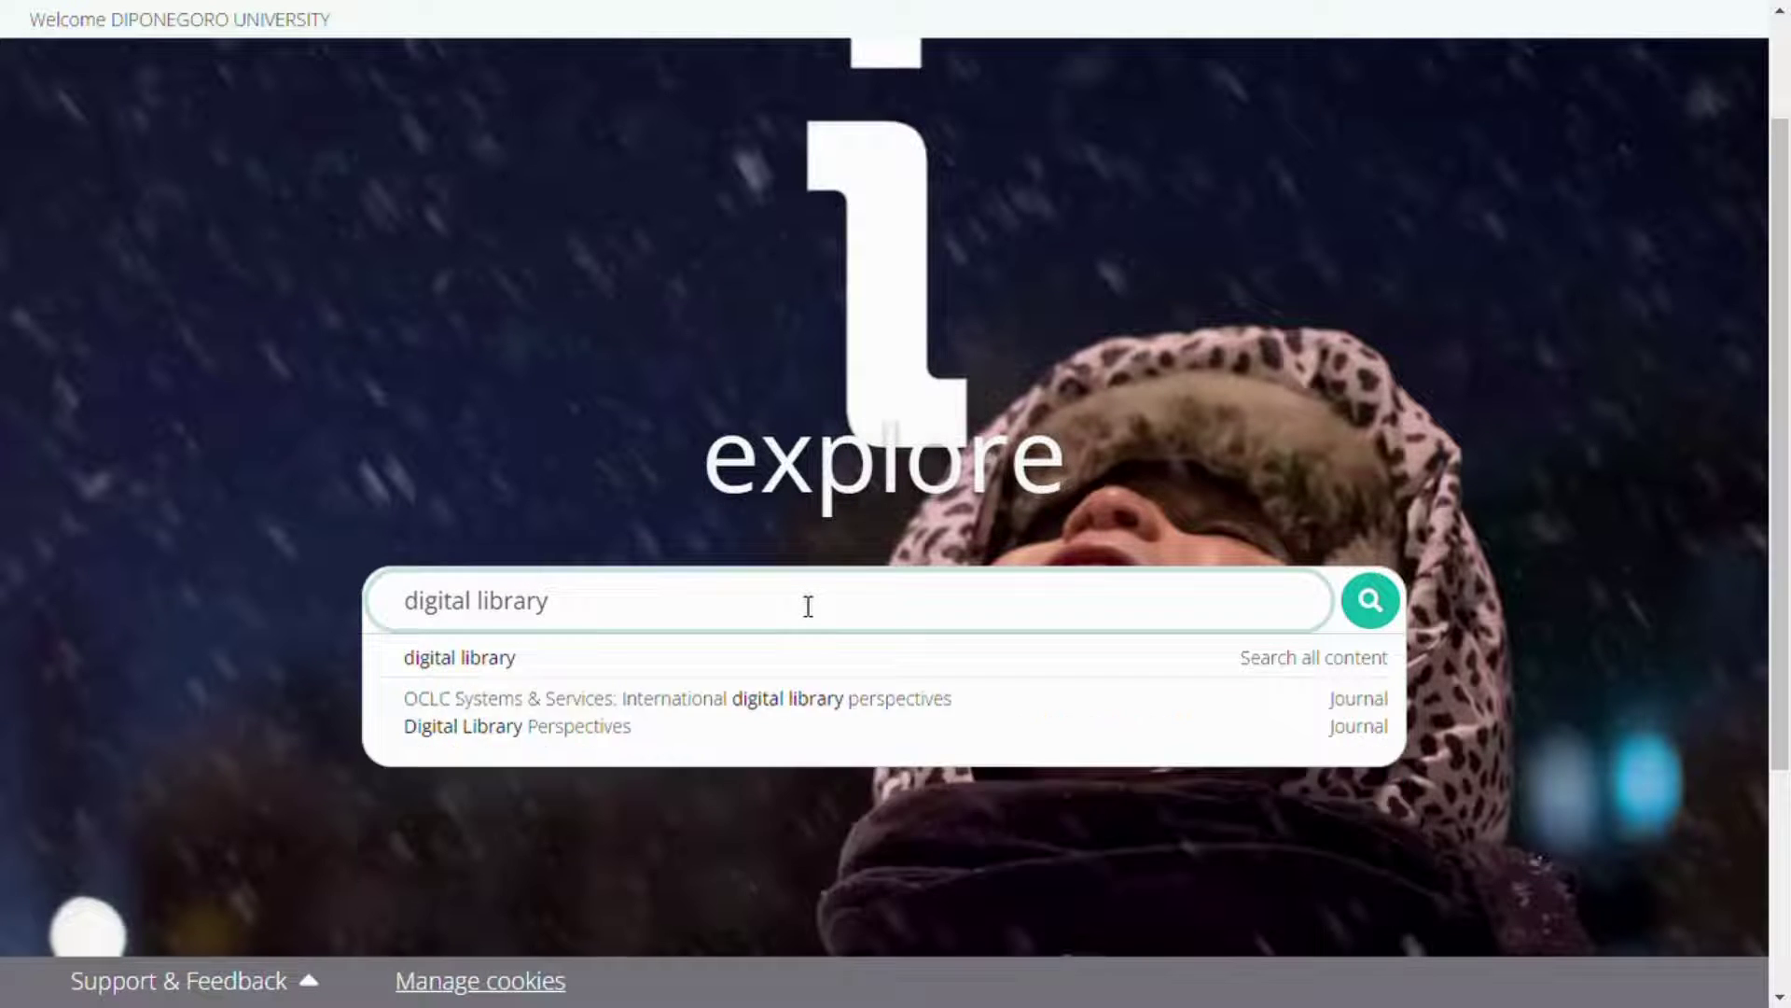
text( service d)
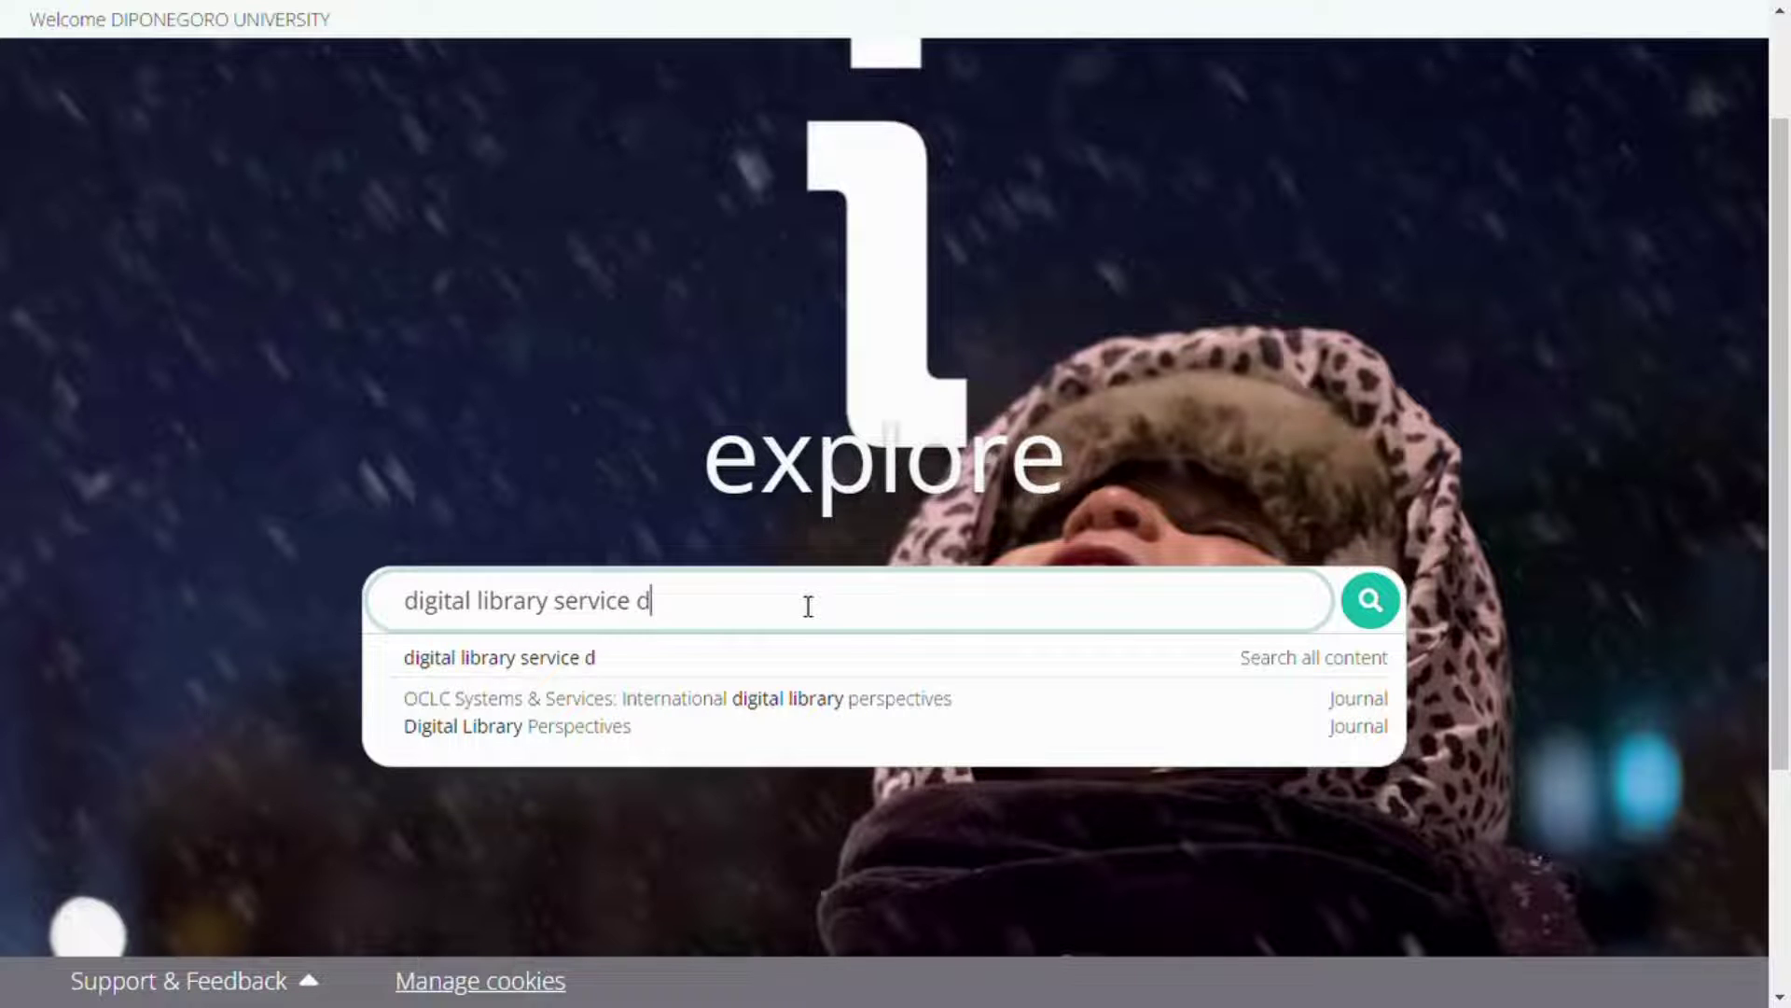
text(uring the)
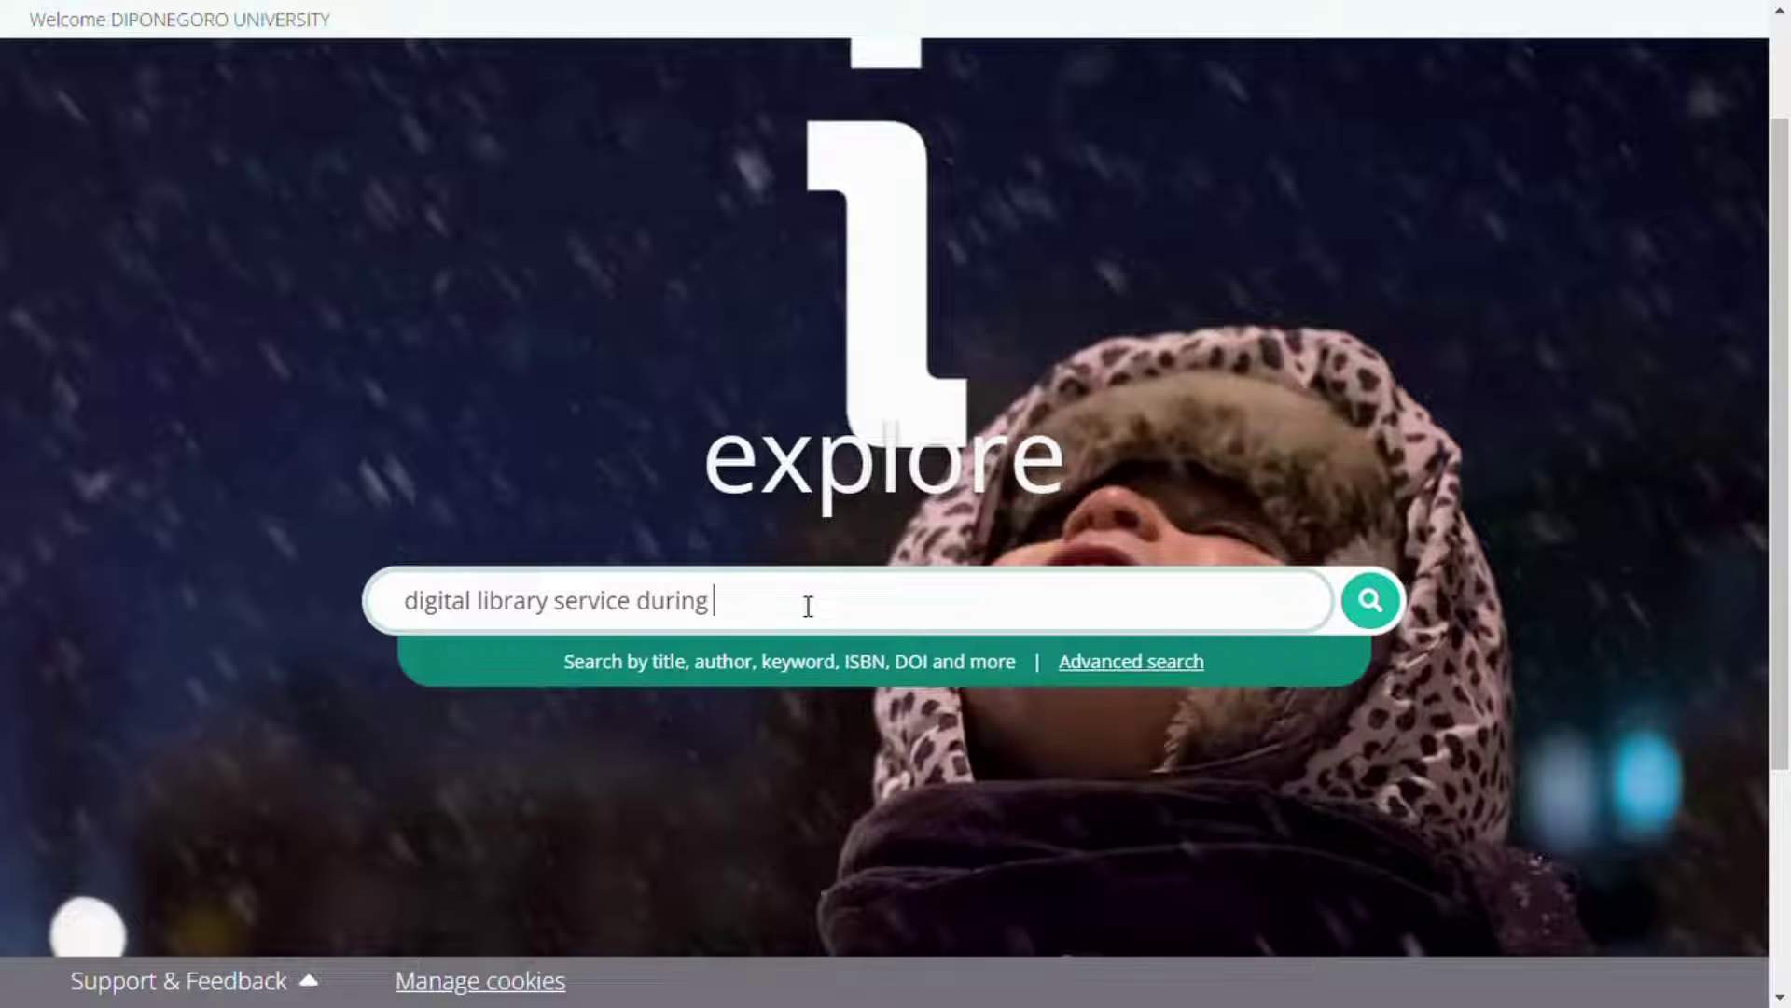
text( pandemic)
click(1371, 601)
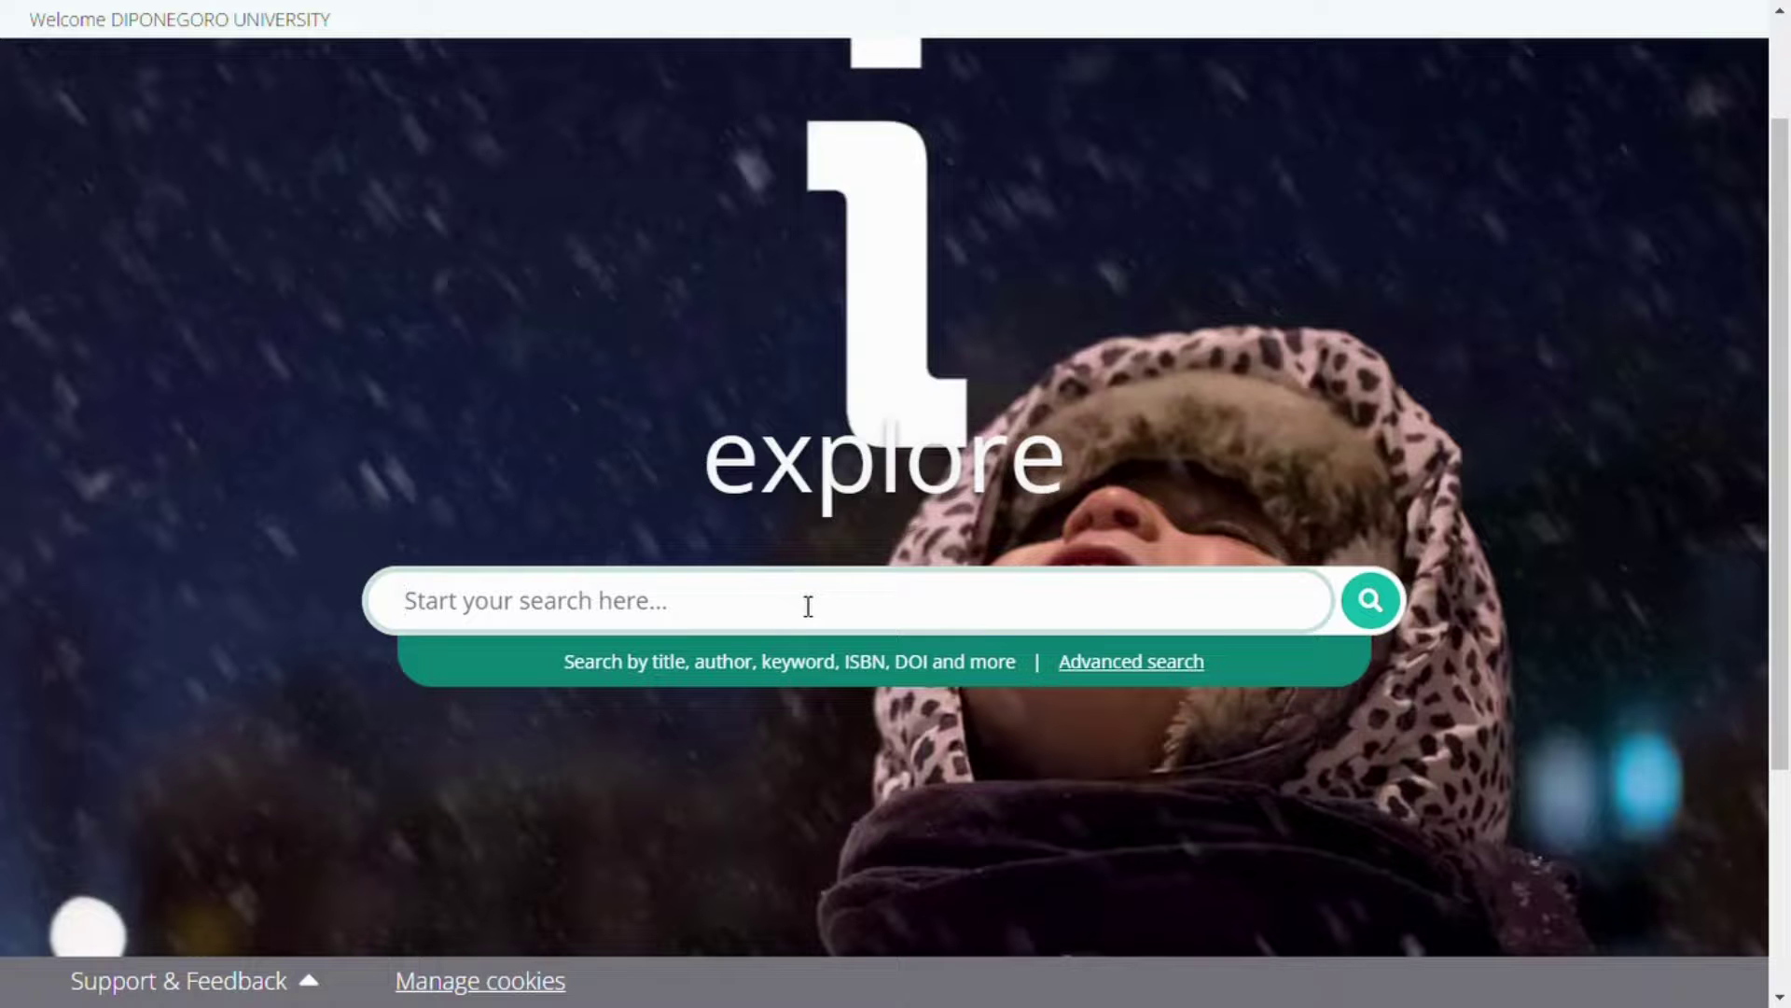
text(digital library service during the pandemic)
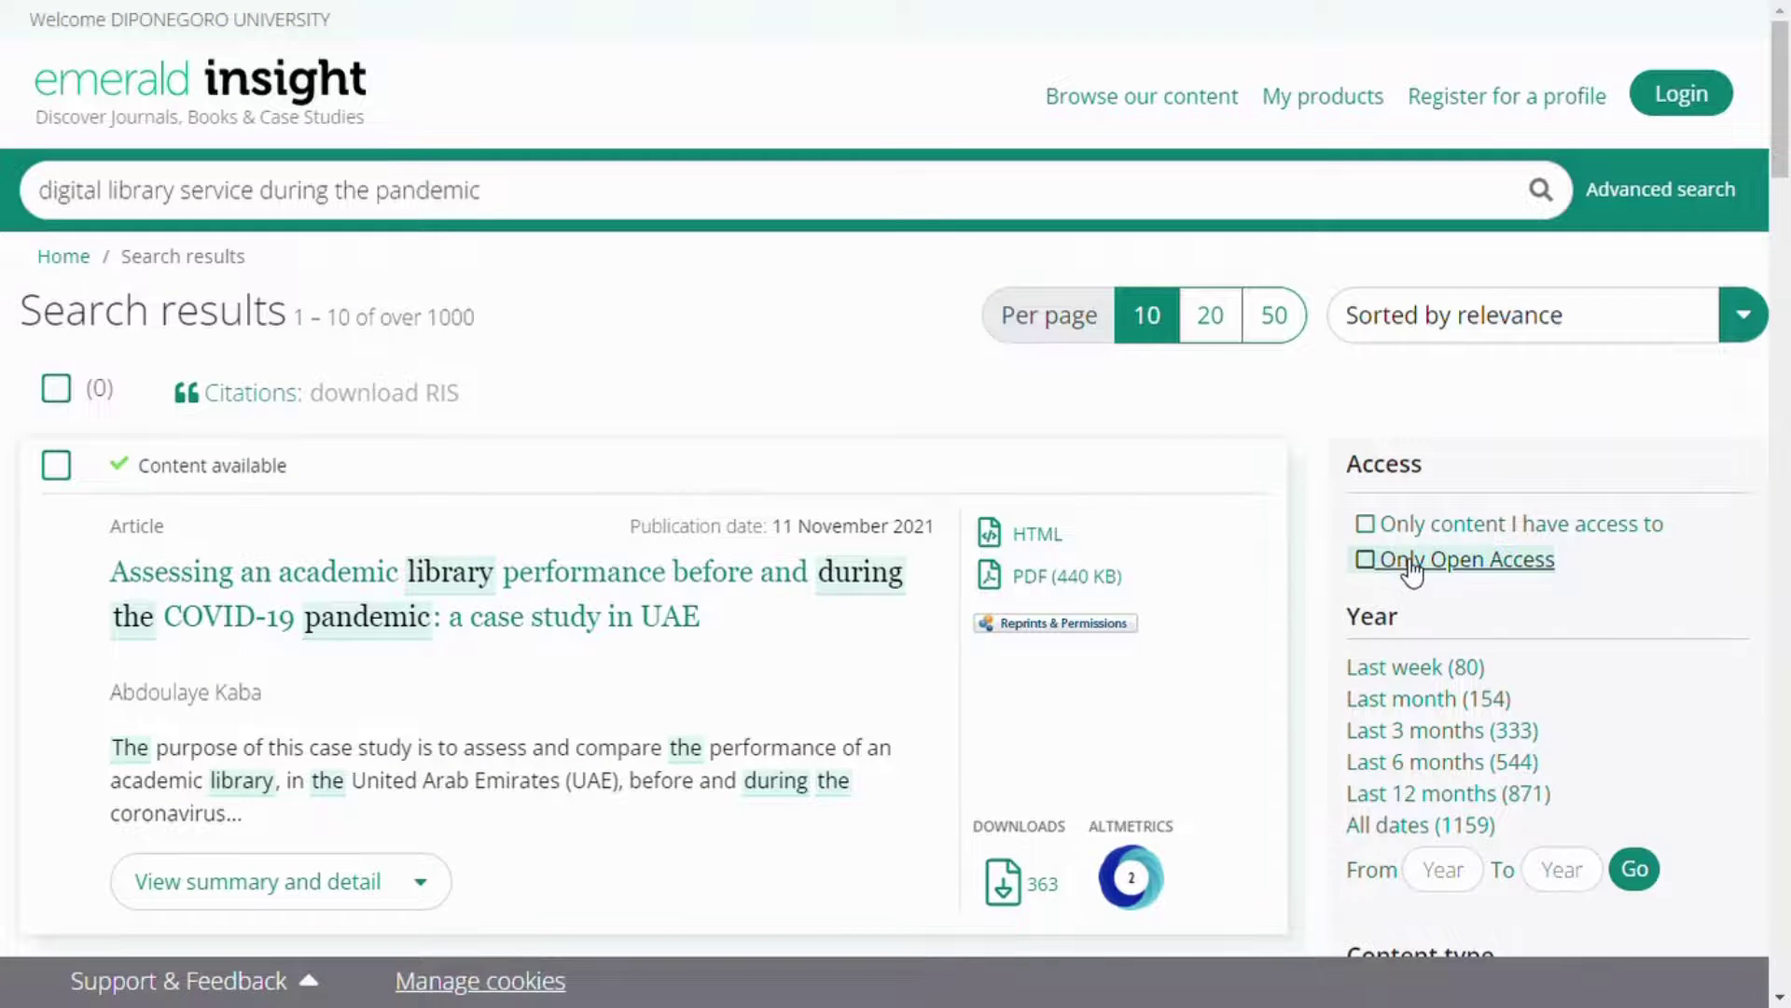
Limit the search results to open access content only and look through the filtered list.
click(1412, 562)
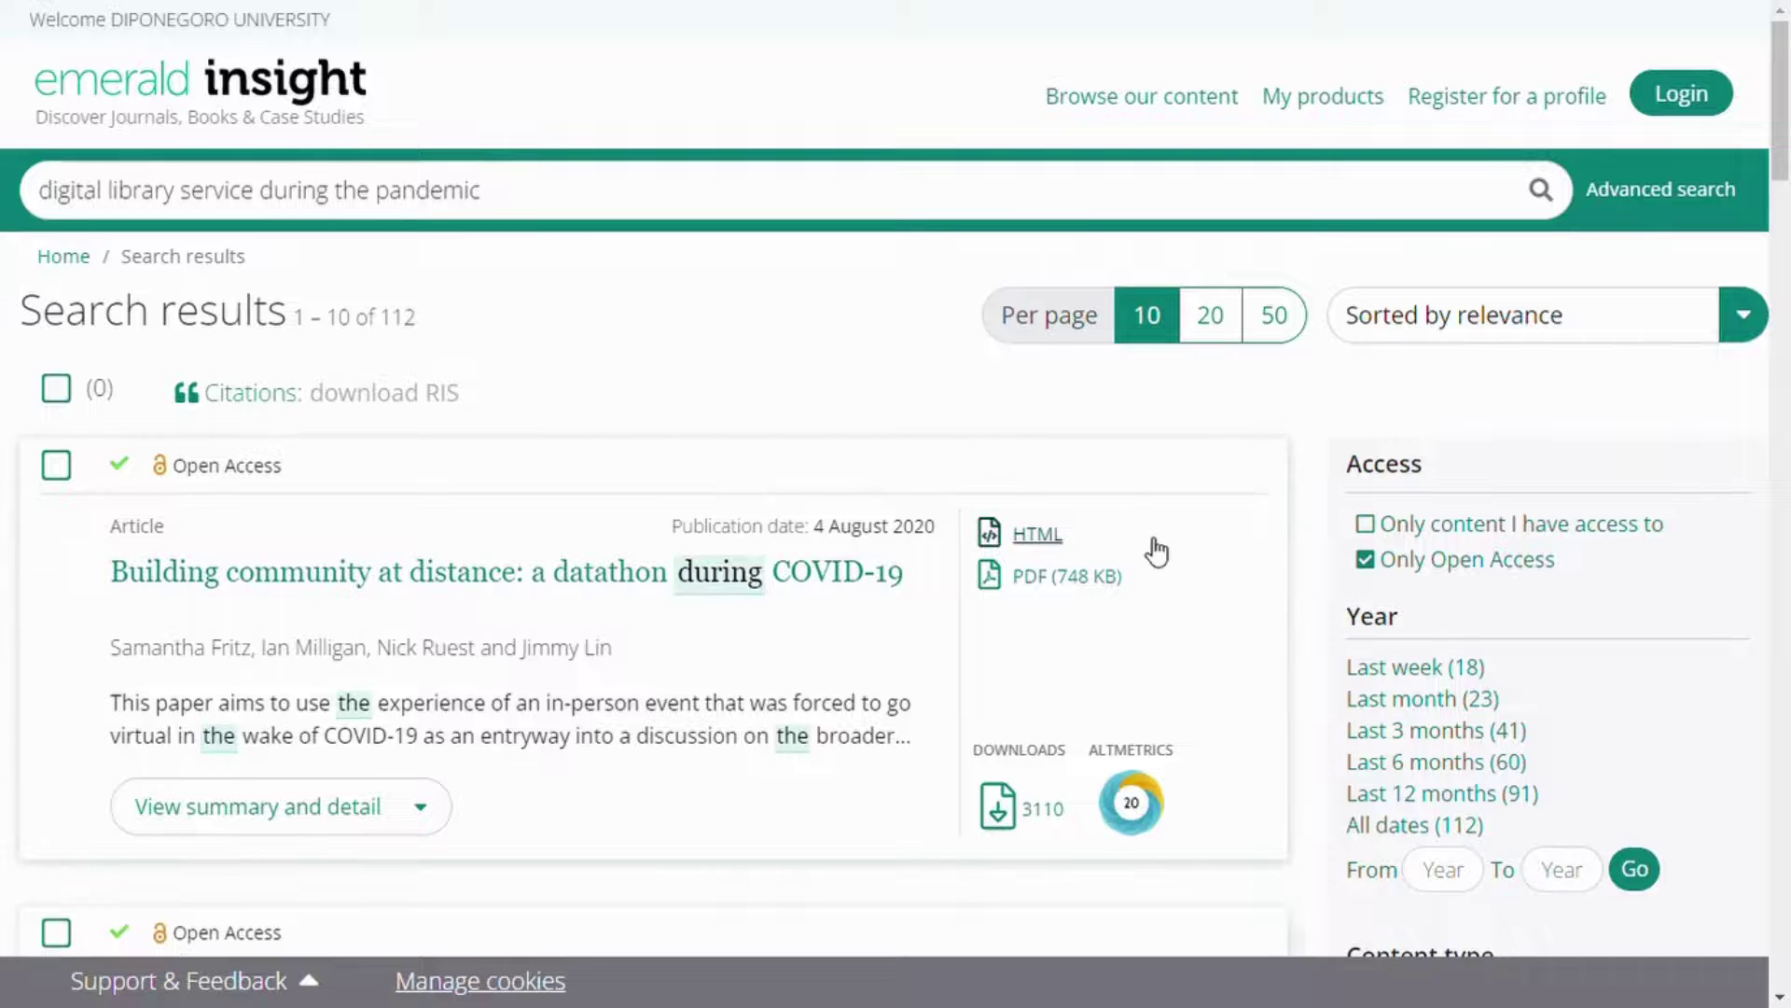
scroll(1157, 553, down, 3)
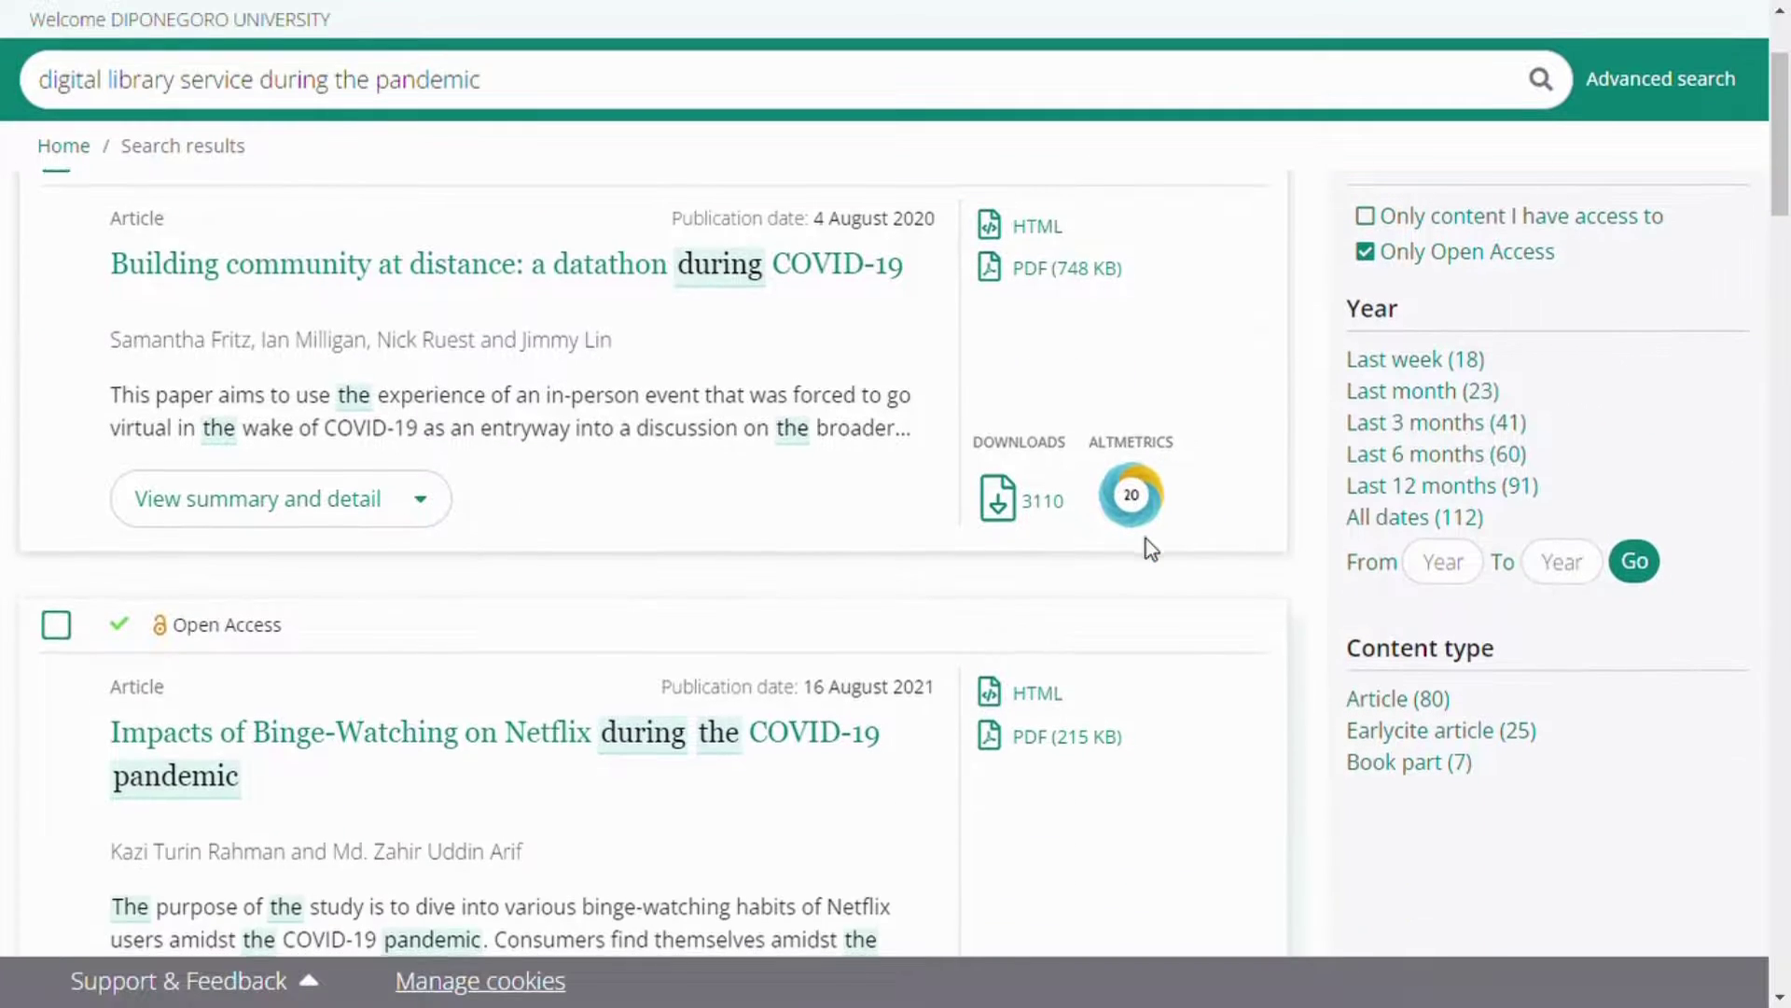
scroll(1151, 549, down, 3)
scroll(1151, 549, down, 1)
scroll(1151, 549, down, 8)
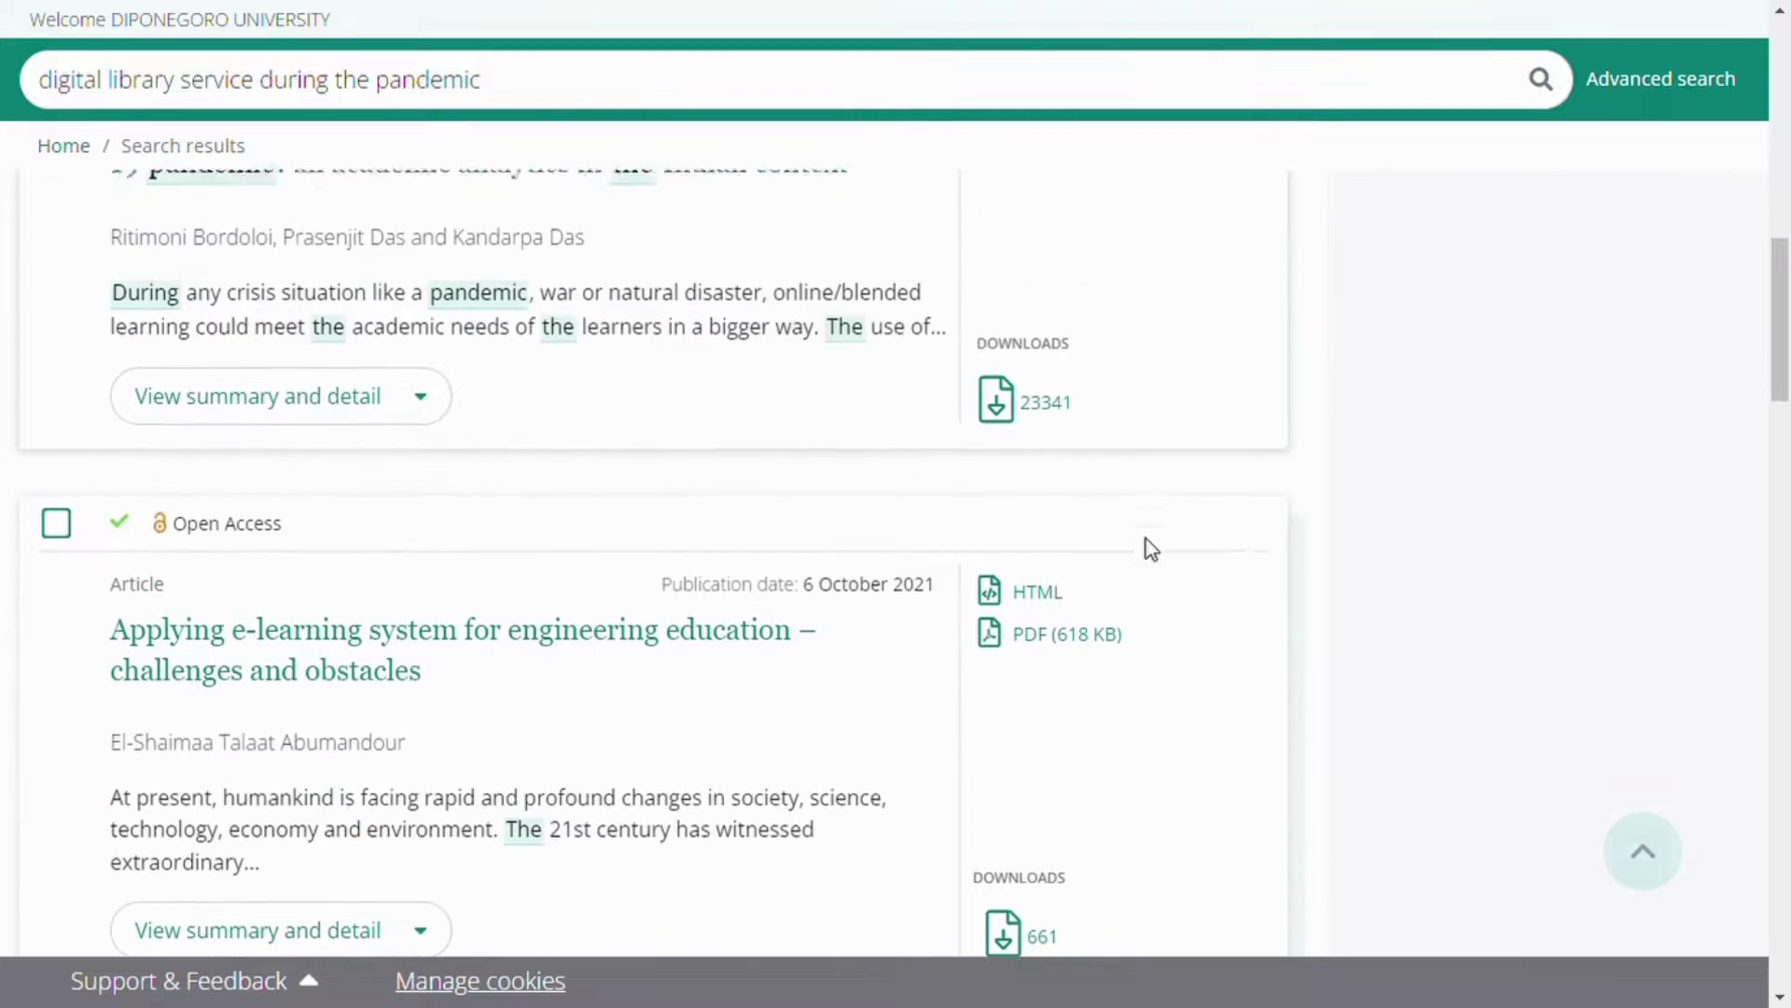
scroll(1151, 549, down, 3)
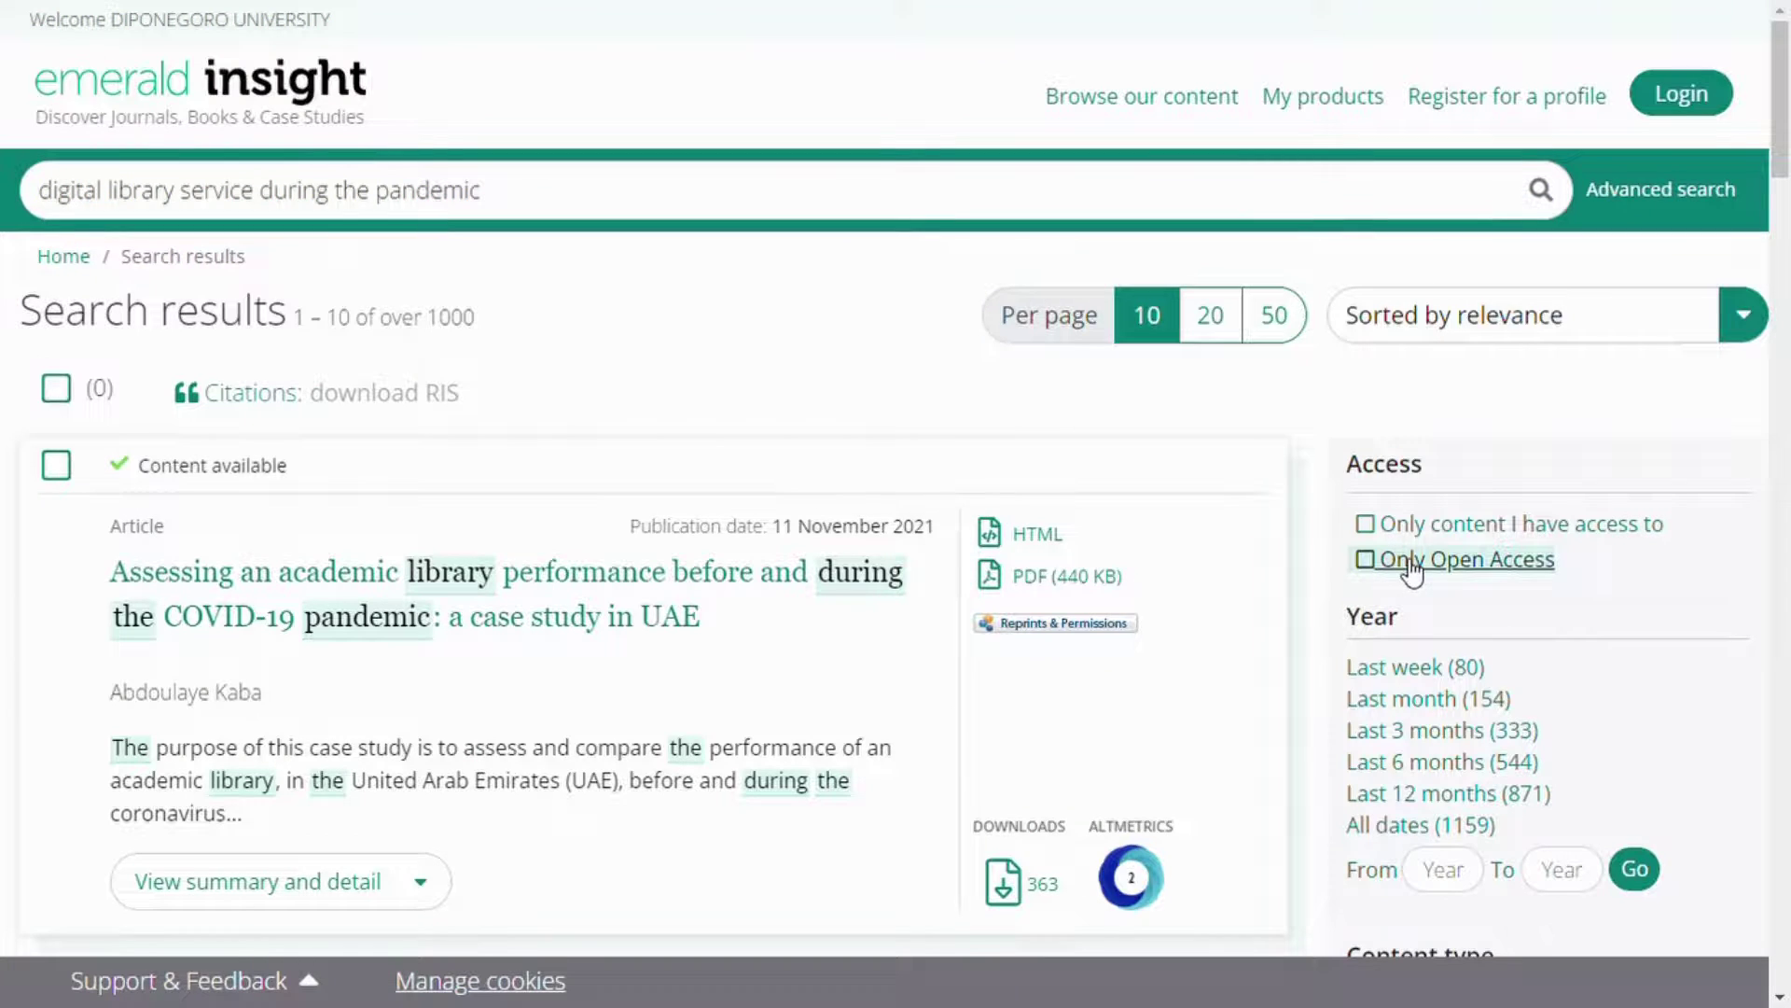
click(1413, 569)
Restrict the search results to publication years from 2018 to 2022.
click(1447, 678)
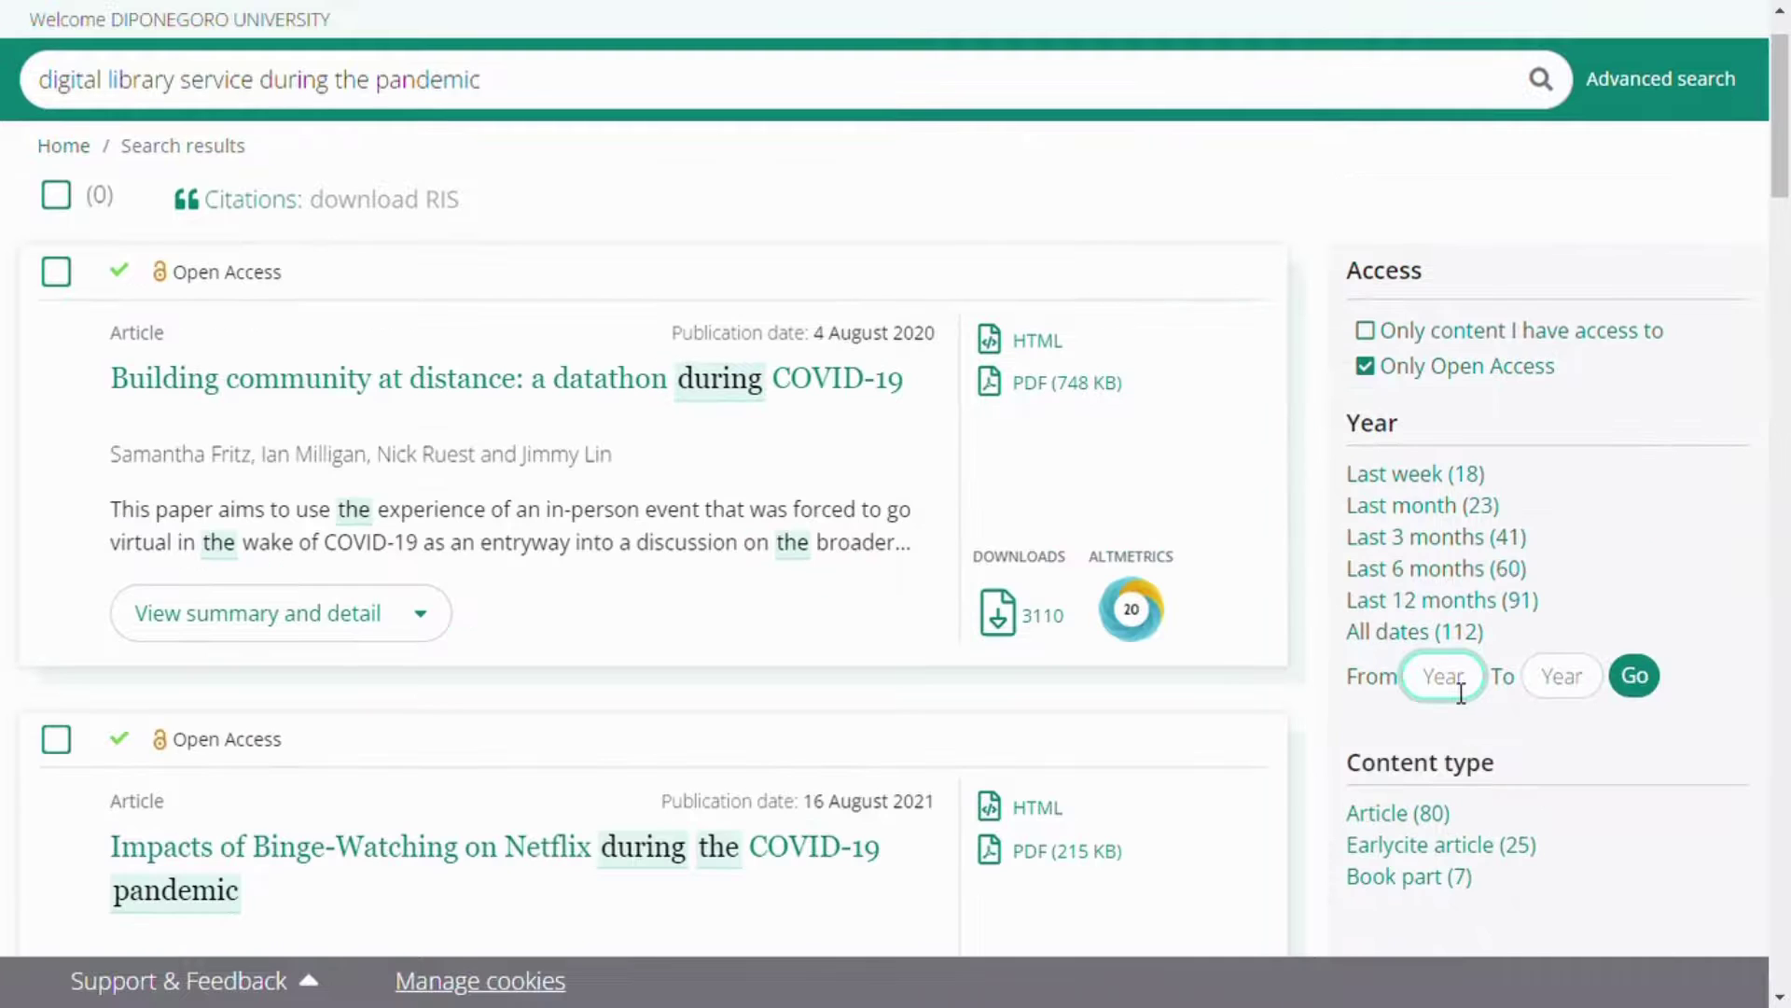
text(2018)
click(1583, 695)
text(1011)
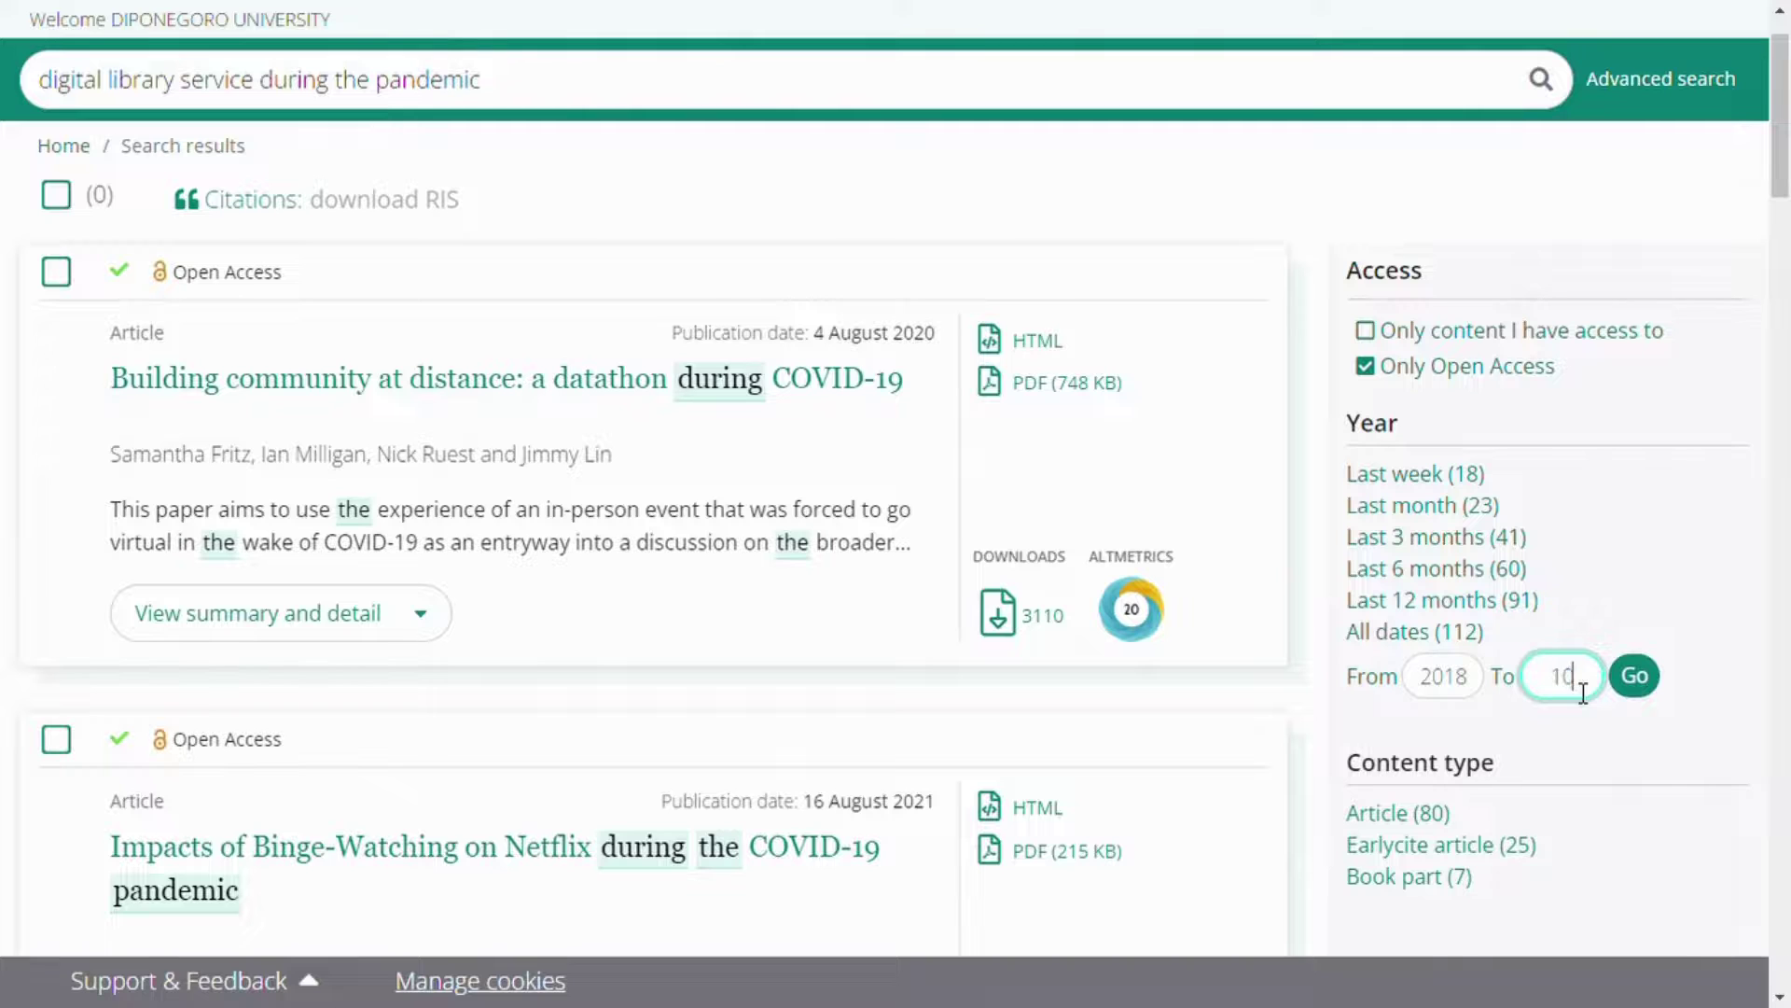
key(BackSpace)
key(BackSpace)
key(BackSpace)
key(BackSpace)
text(2022)
click(1647, 684)
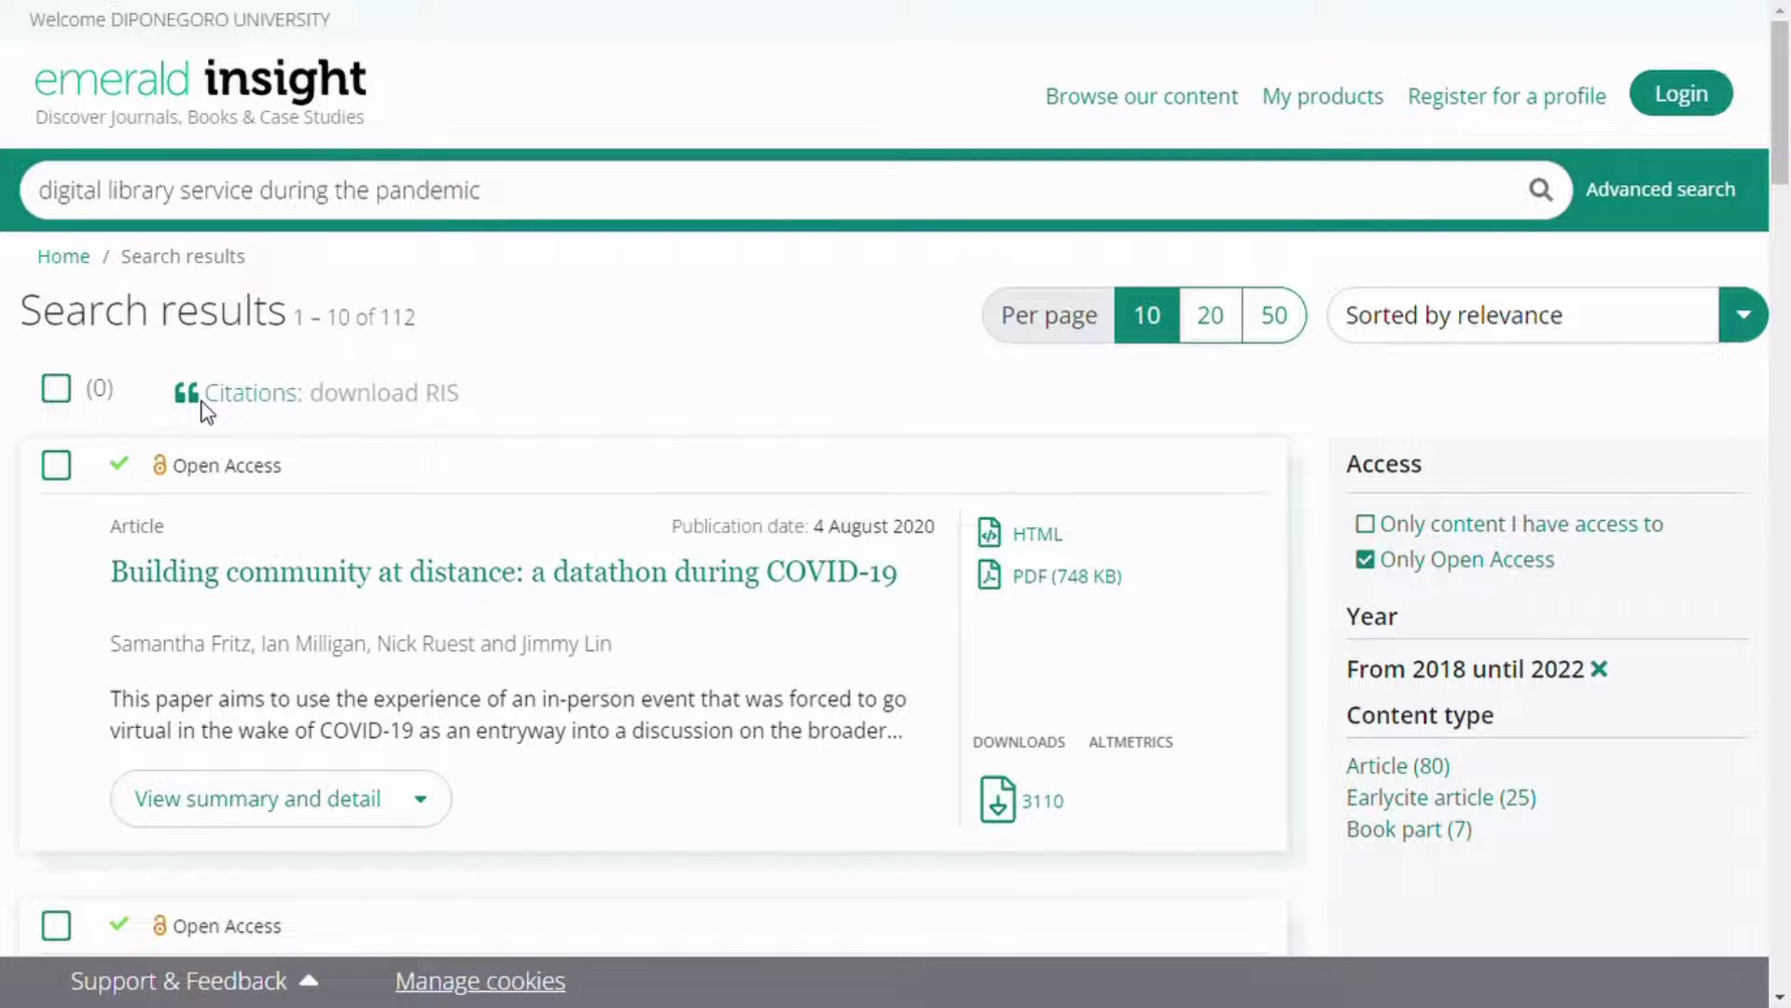
Look through the year-filtered results and narrow them to the Article content type.
scroll(205, 410, down, 5)
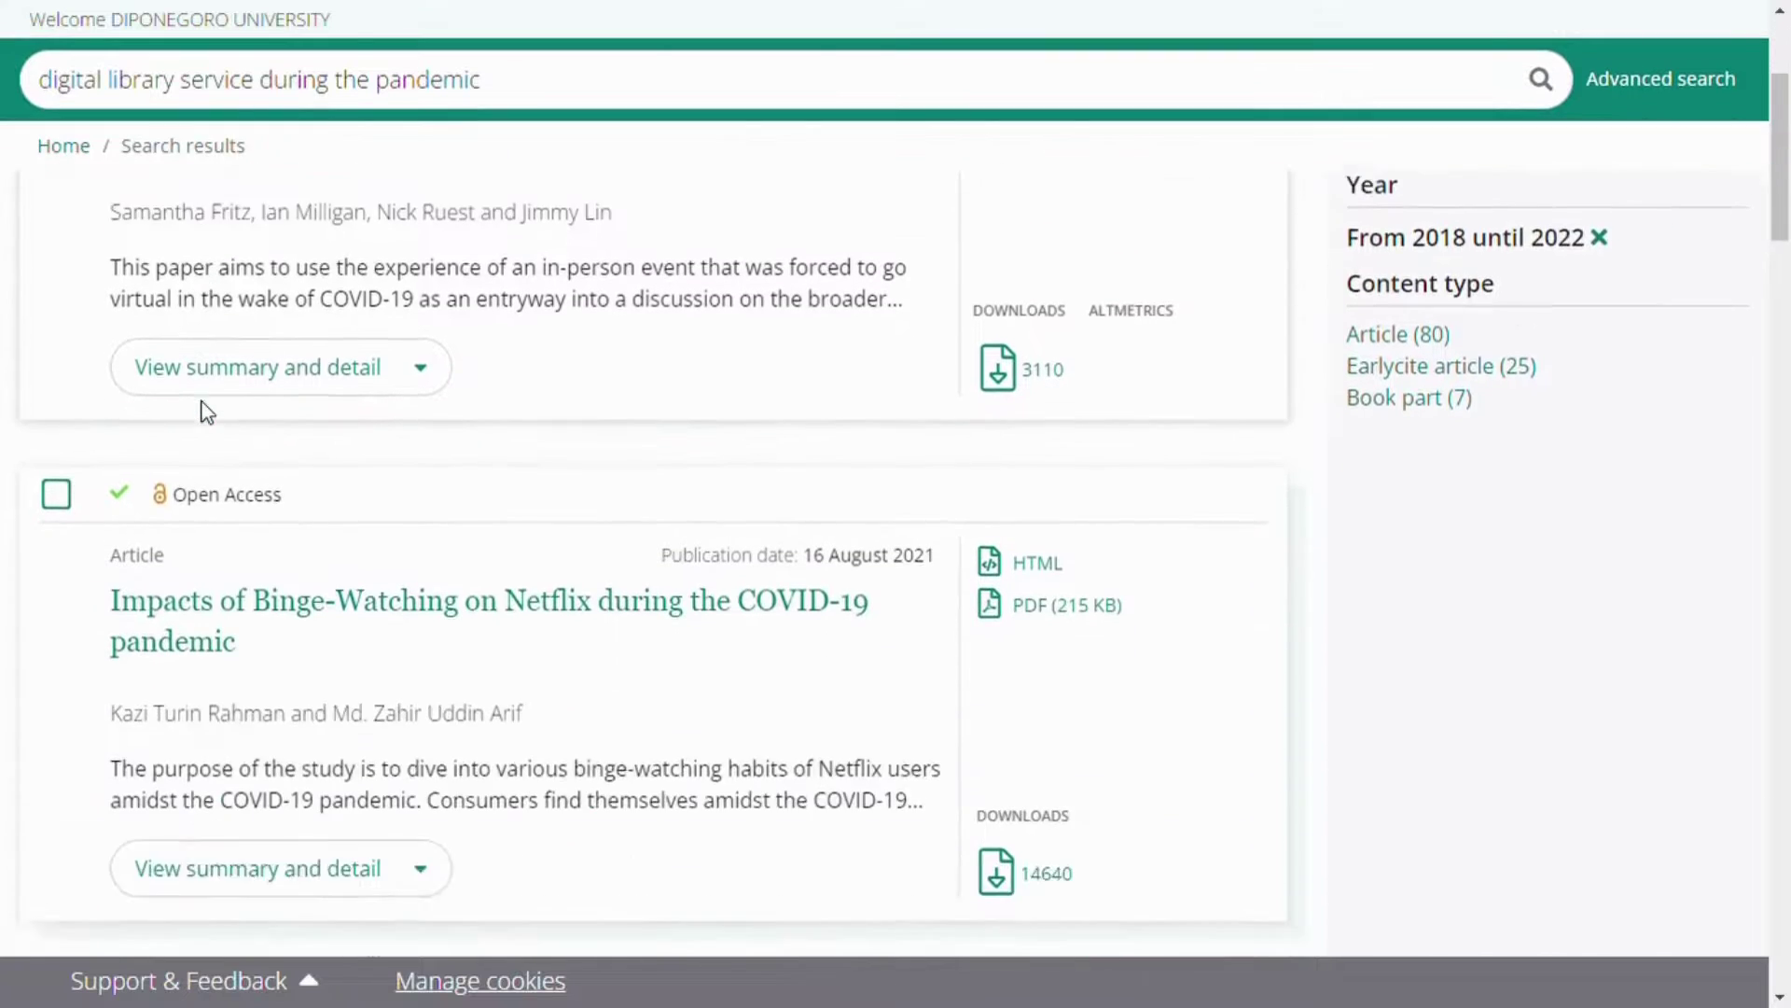
scroll(206, 412, down, 1)
scroll(206, 411, up, 3)
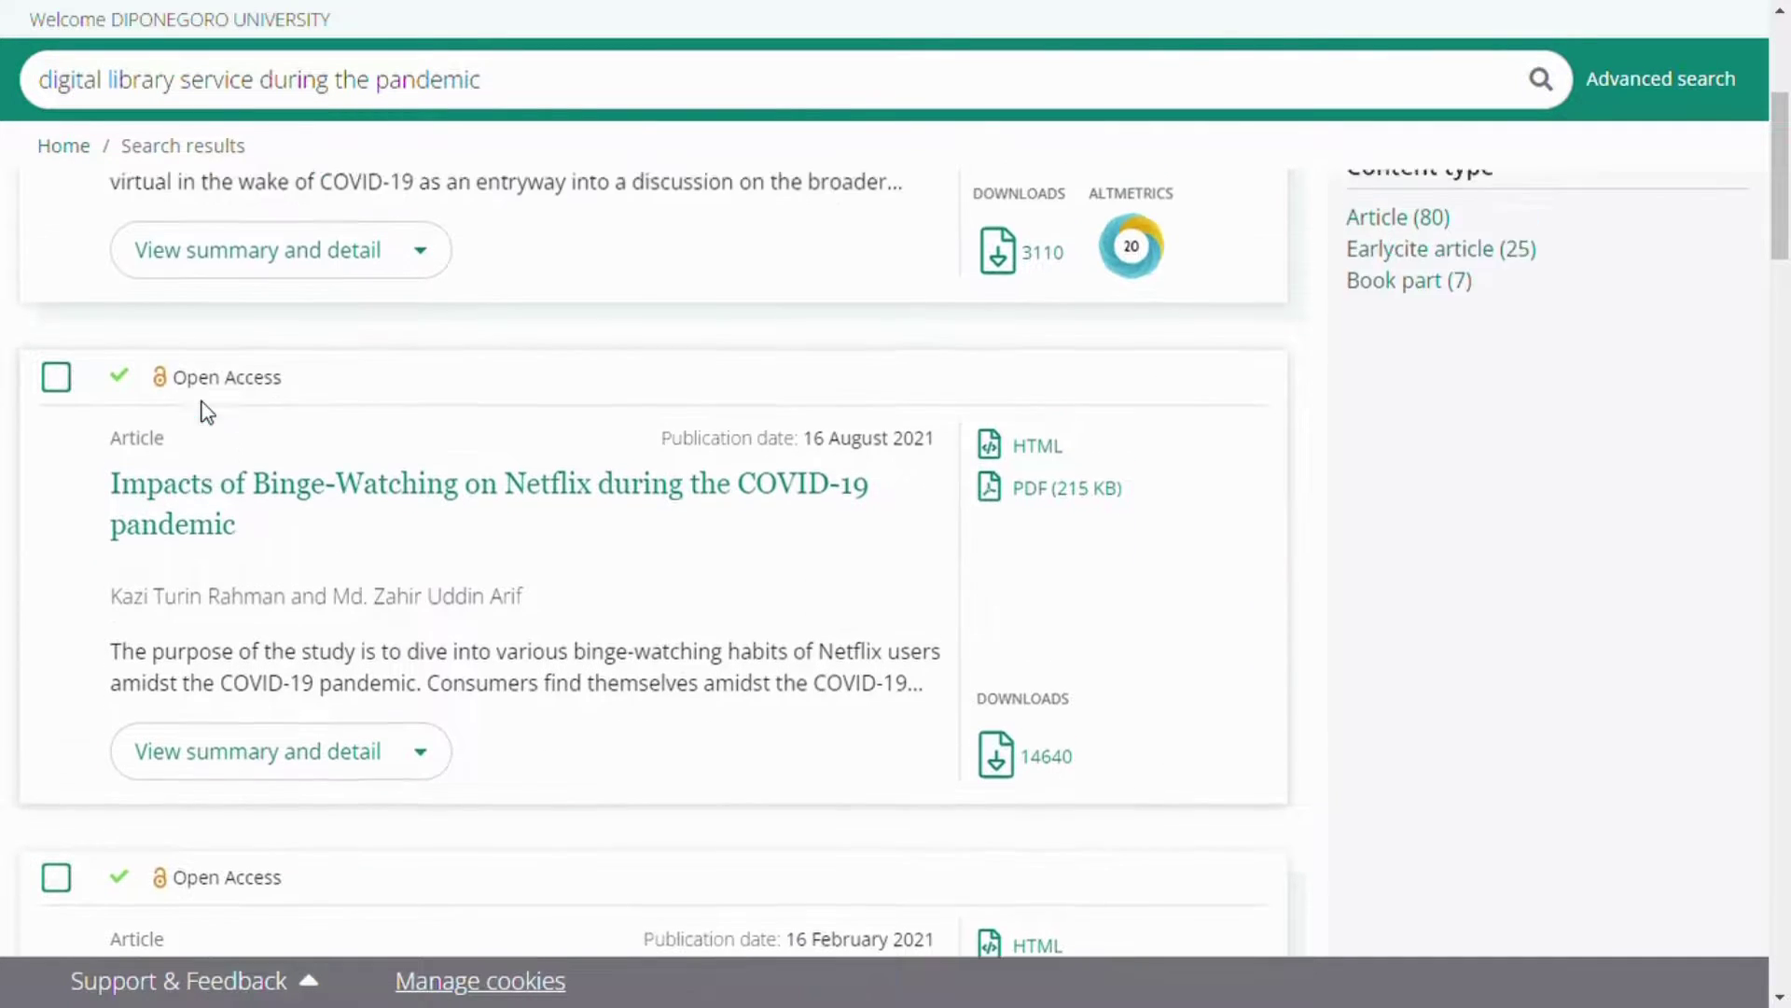
scroll(205, 410, up, 3)
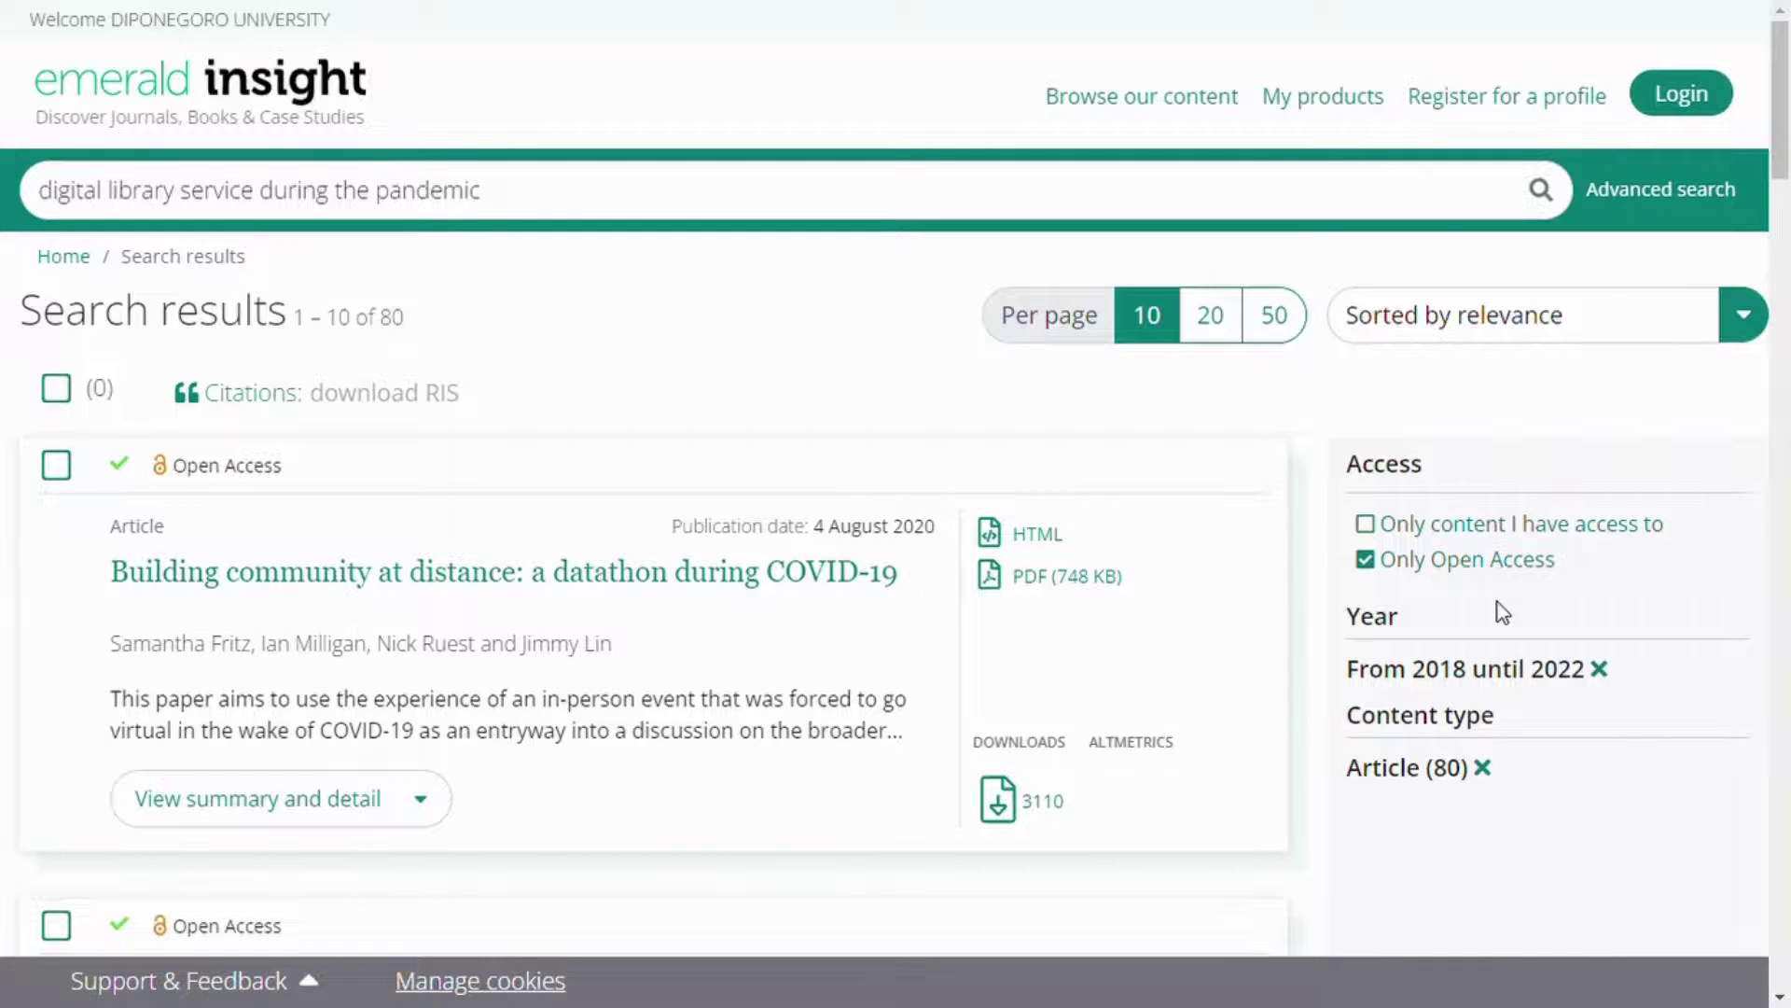
Open the PDF of "Building community at distance: a datathon during COVID-19" and view its first page.
click(1042, 579)
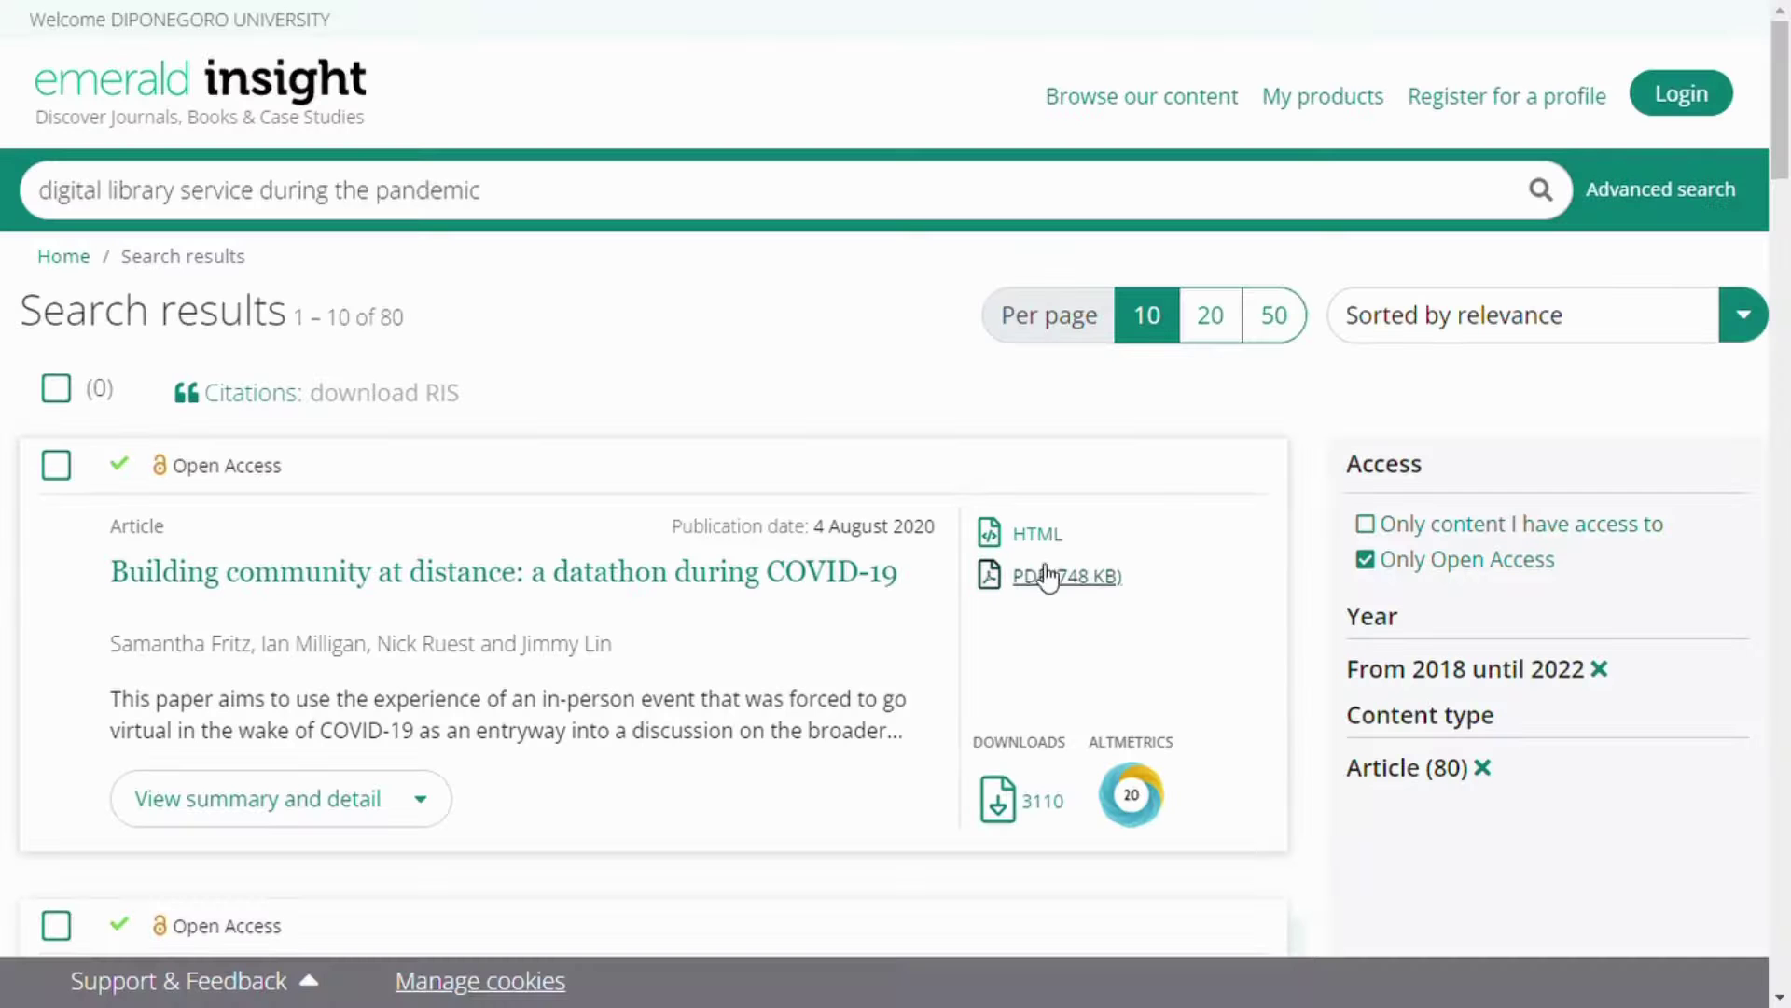
click(1036, 579)
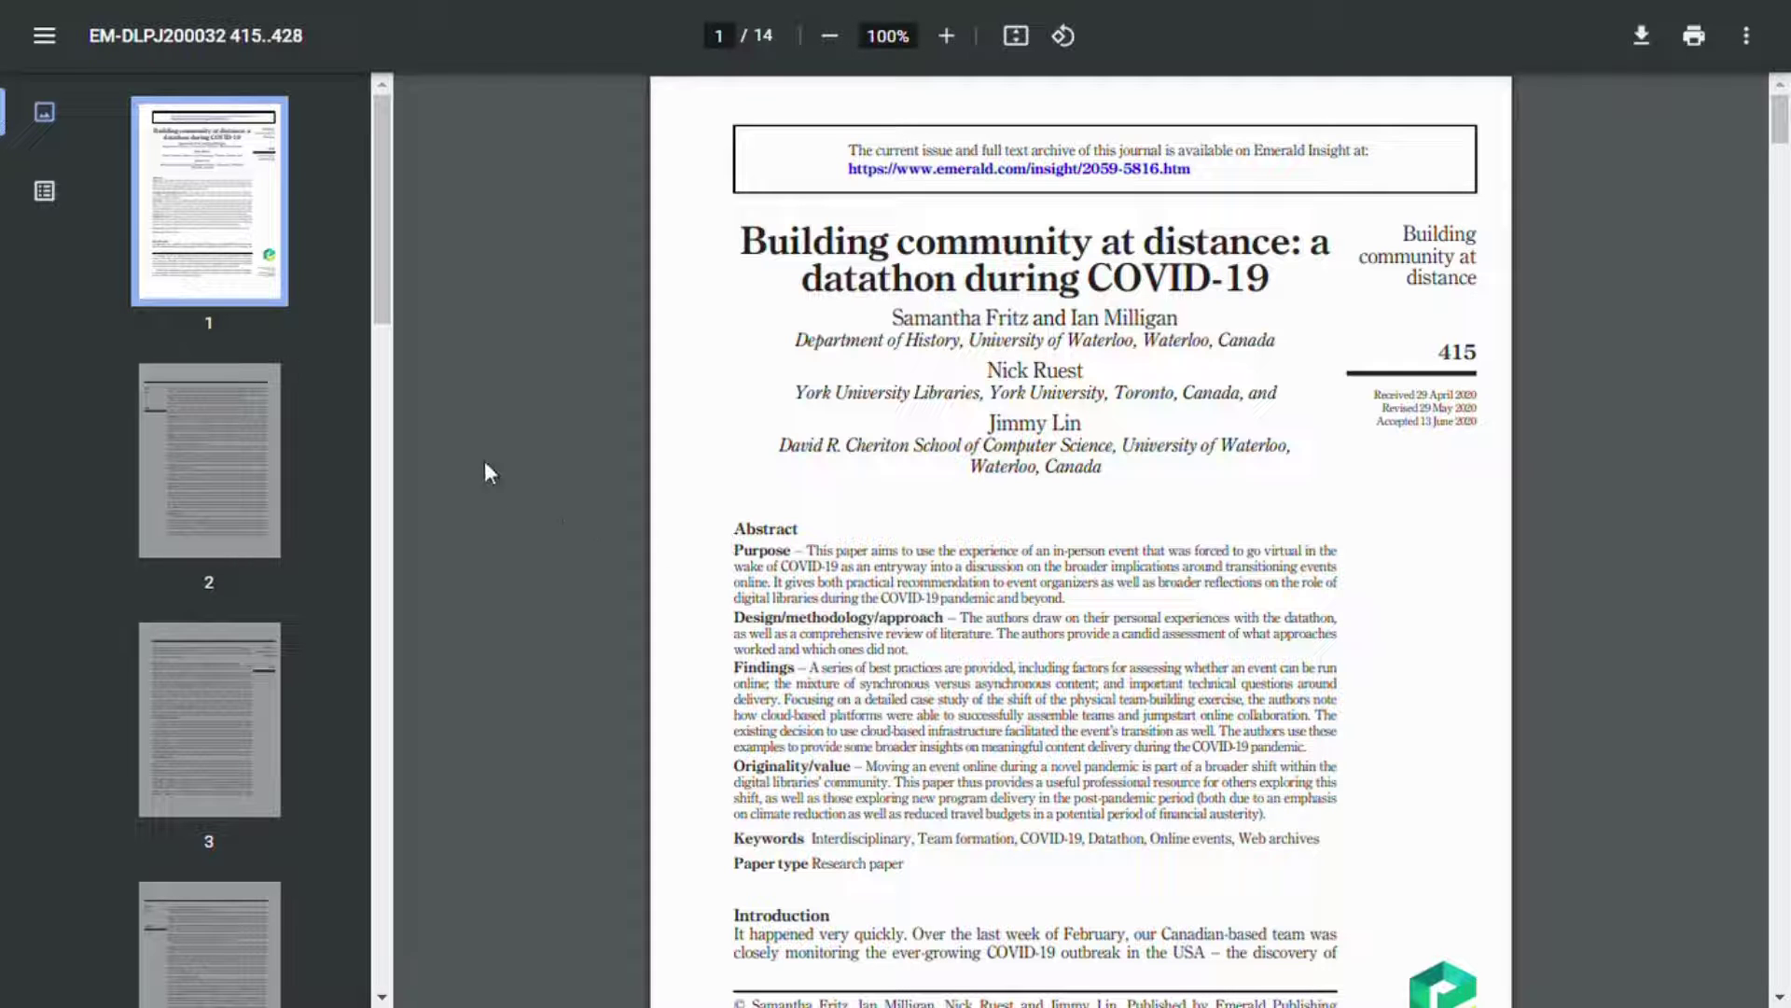
scroll(476, 449, down, 3)
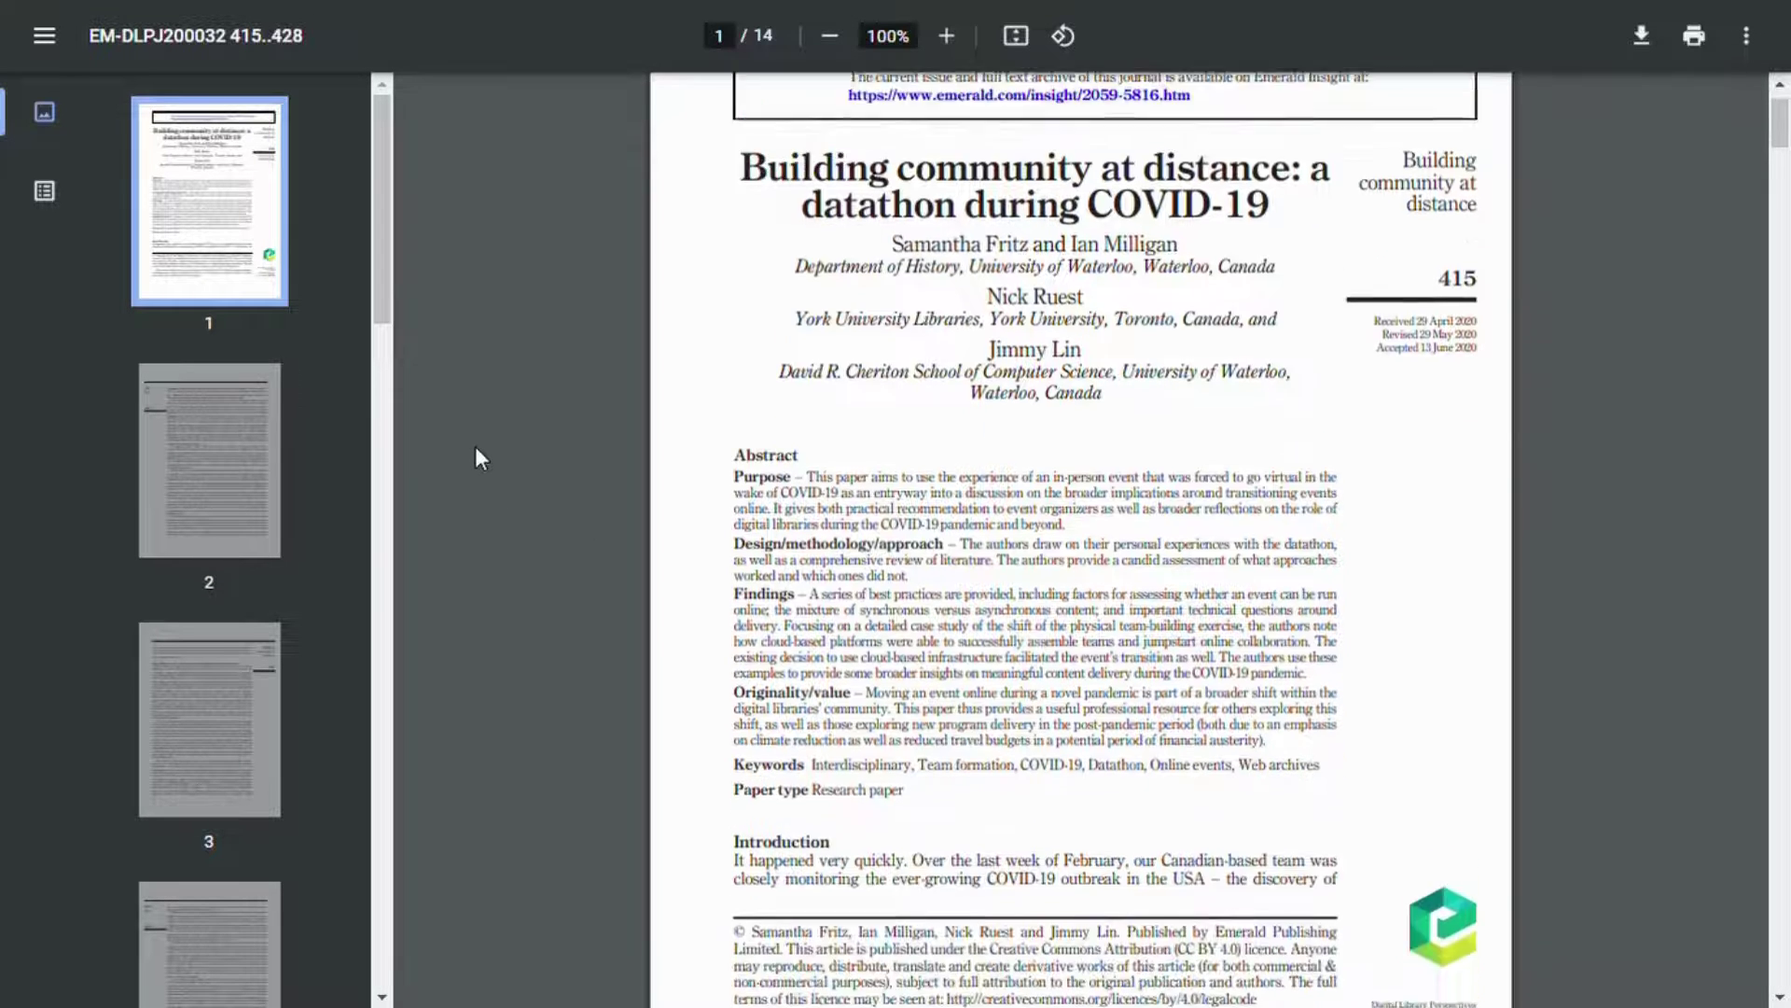
scroll(476, 449, down, 2)
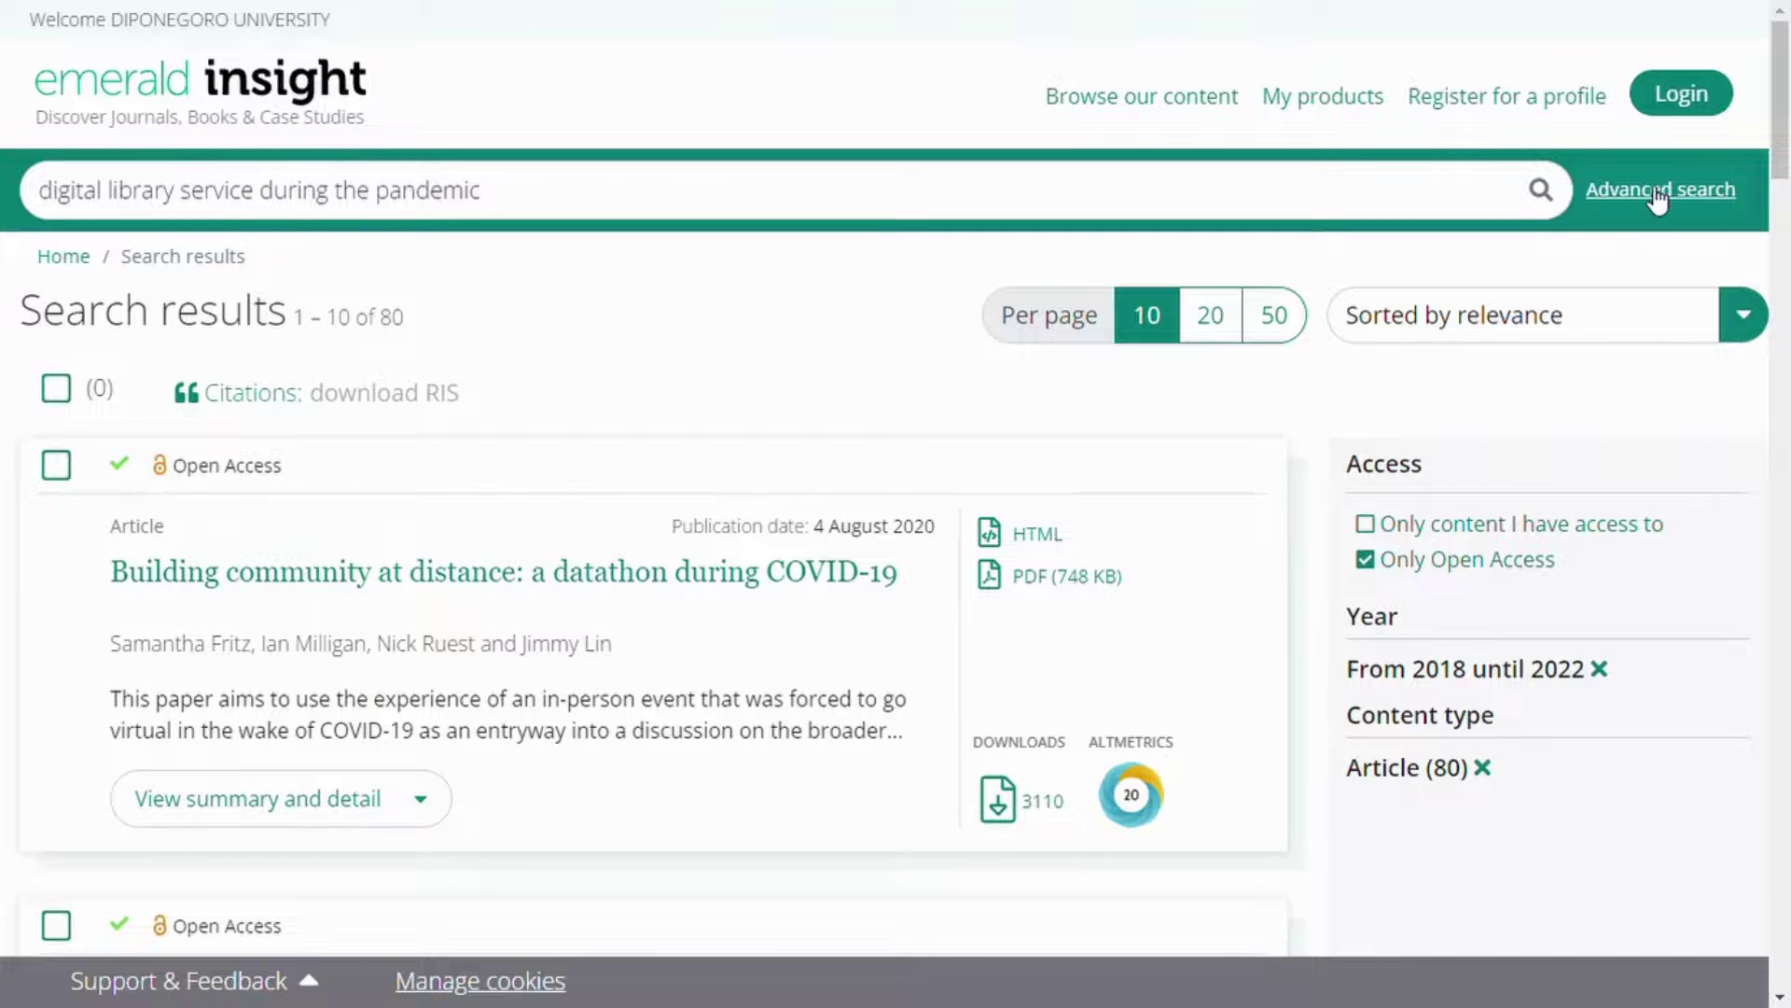
Open the advanced search form and restrict the content to journal articles.
click(1649, 190)
click(1657, 191)
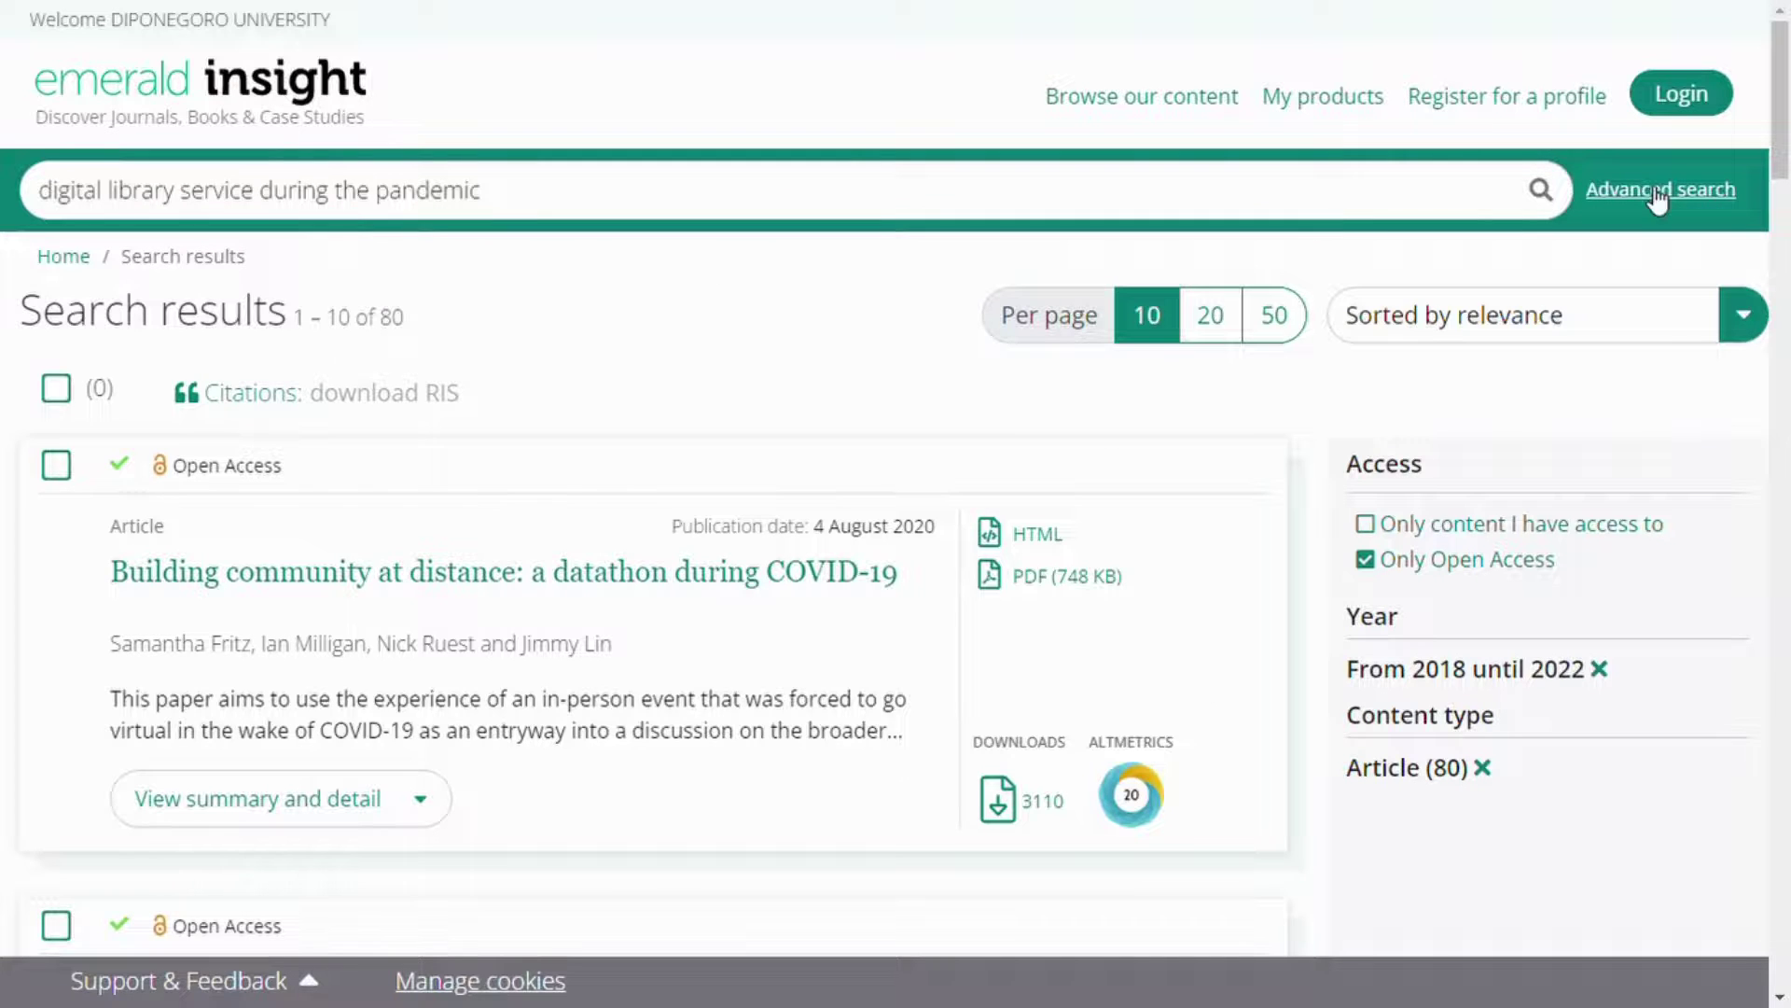
click(1657, 191)
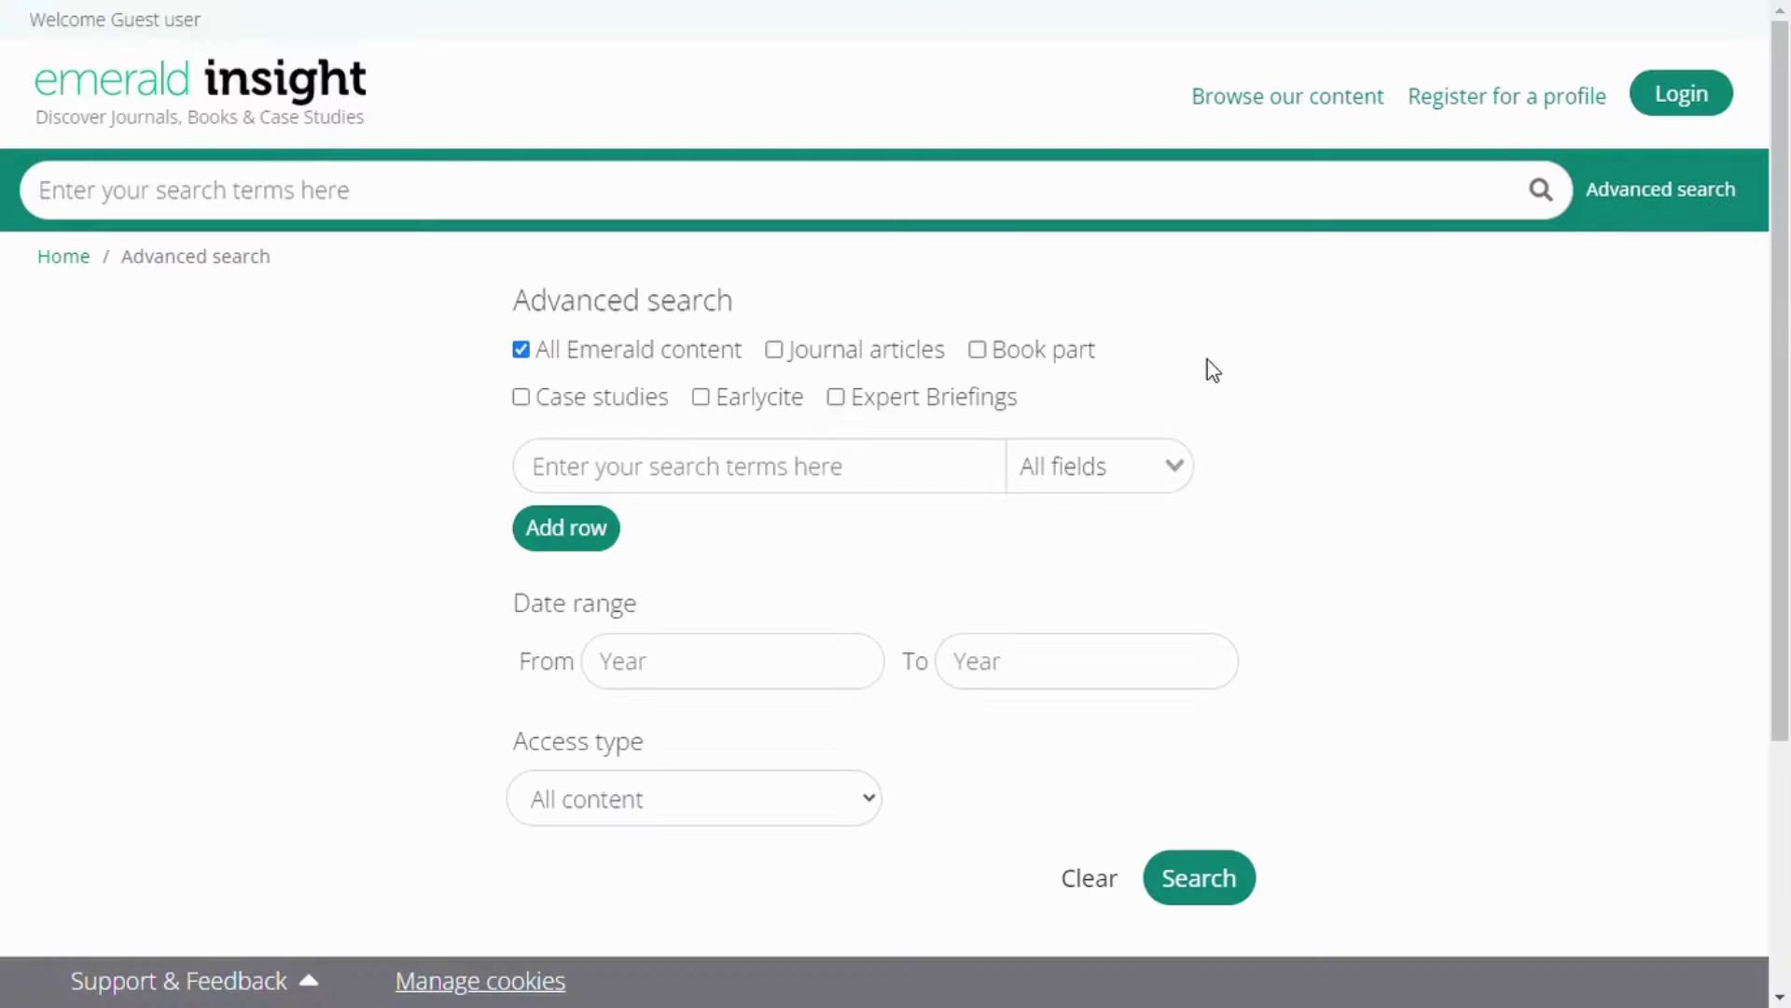
click(774, 351)
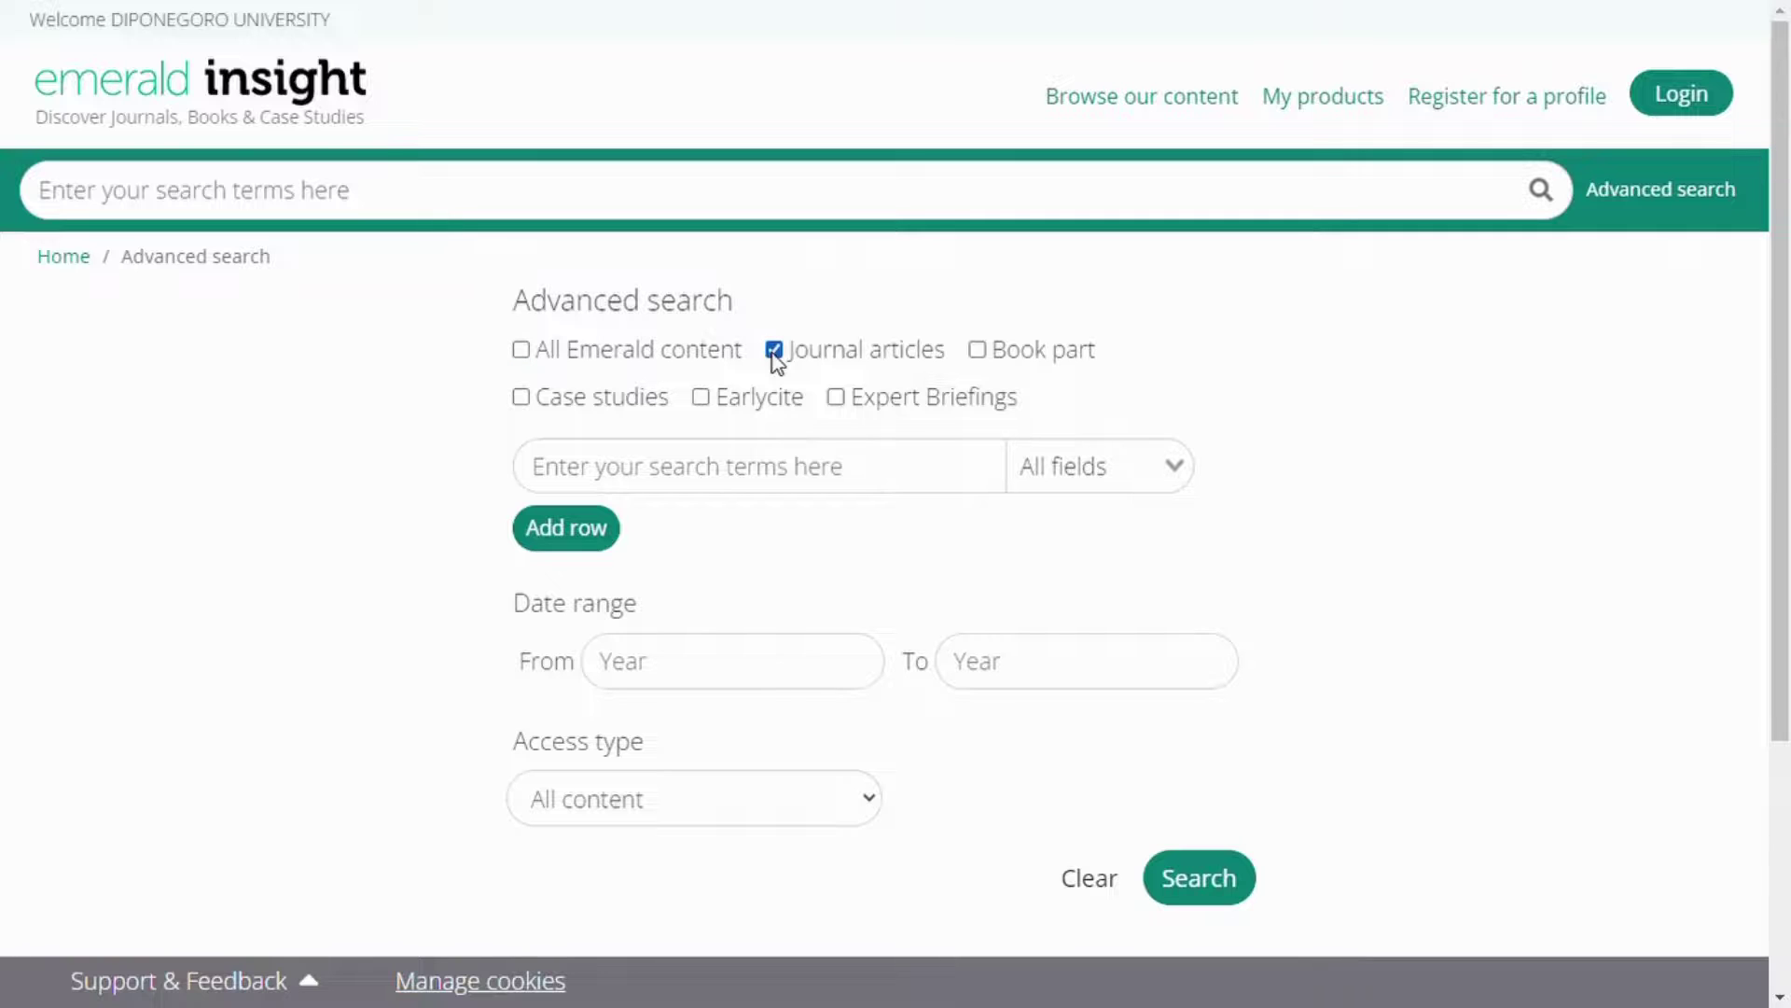
Enter "service" as the first advanced search term and add a second search row.
click(681, 491)
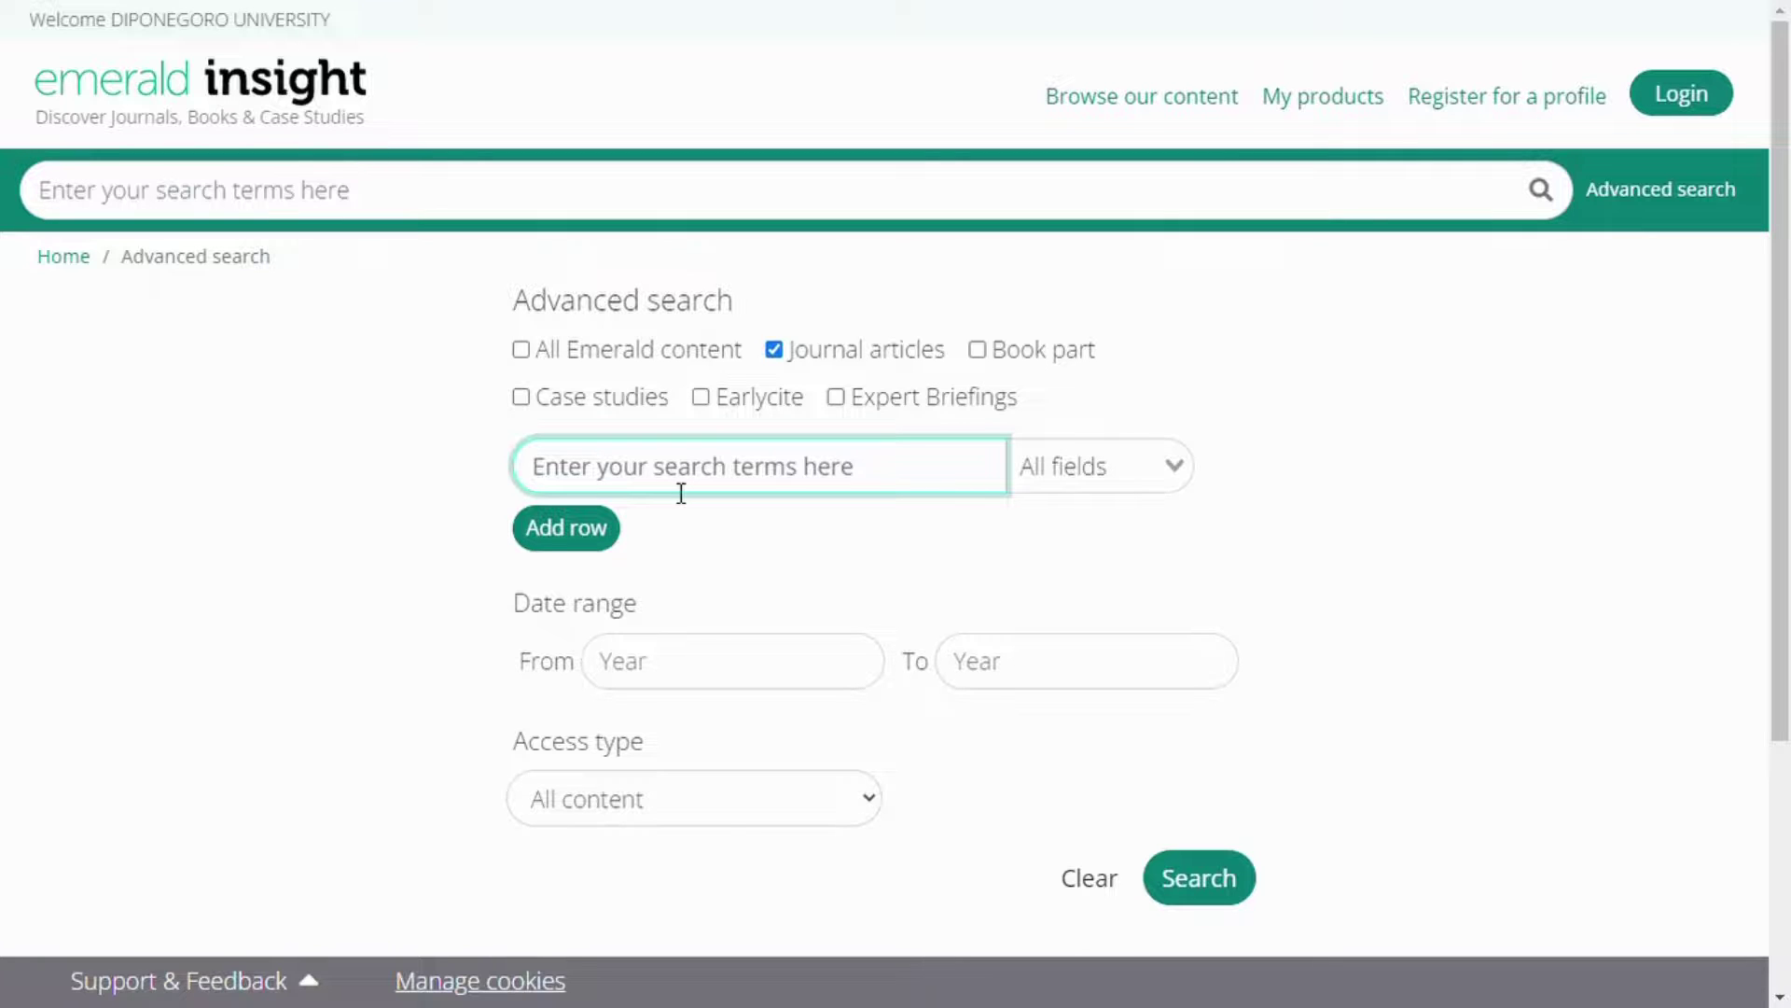
text(sw)
key(BackSpace)
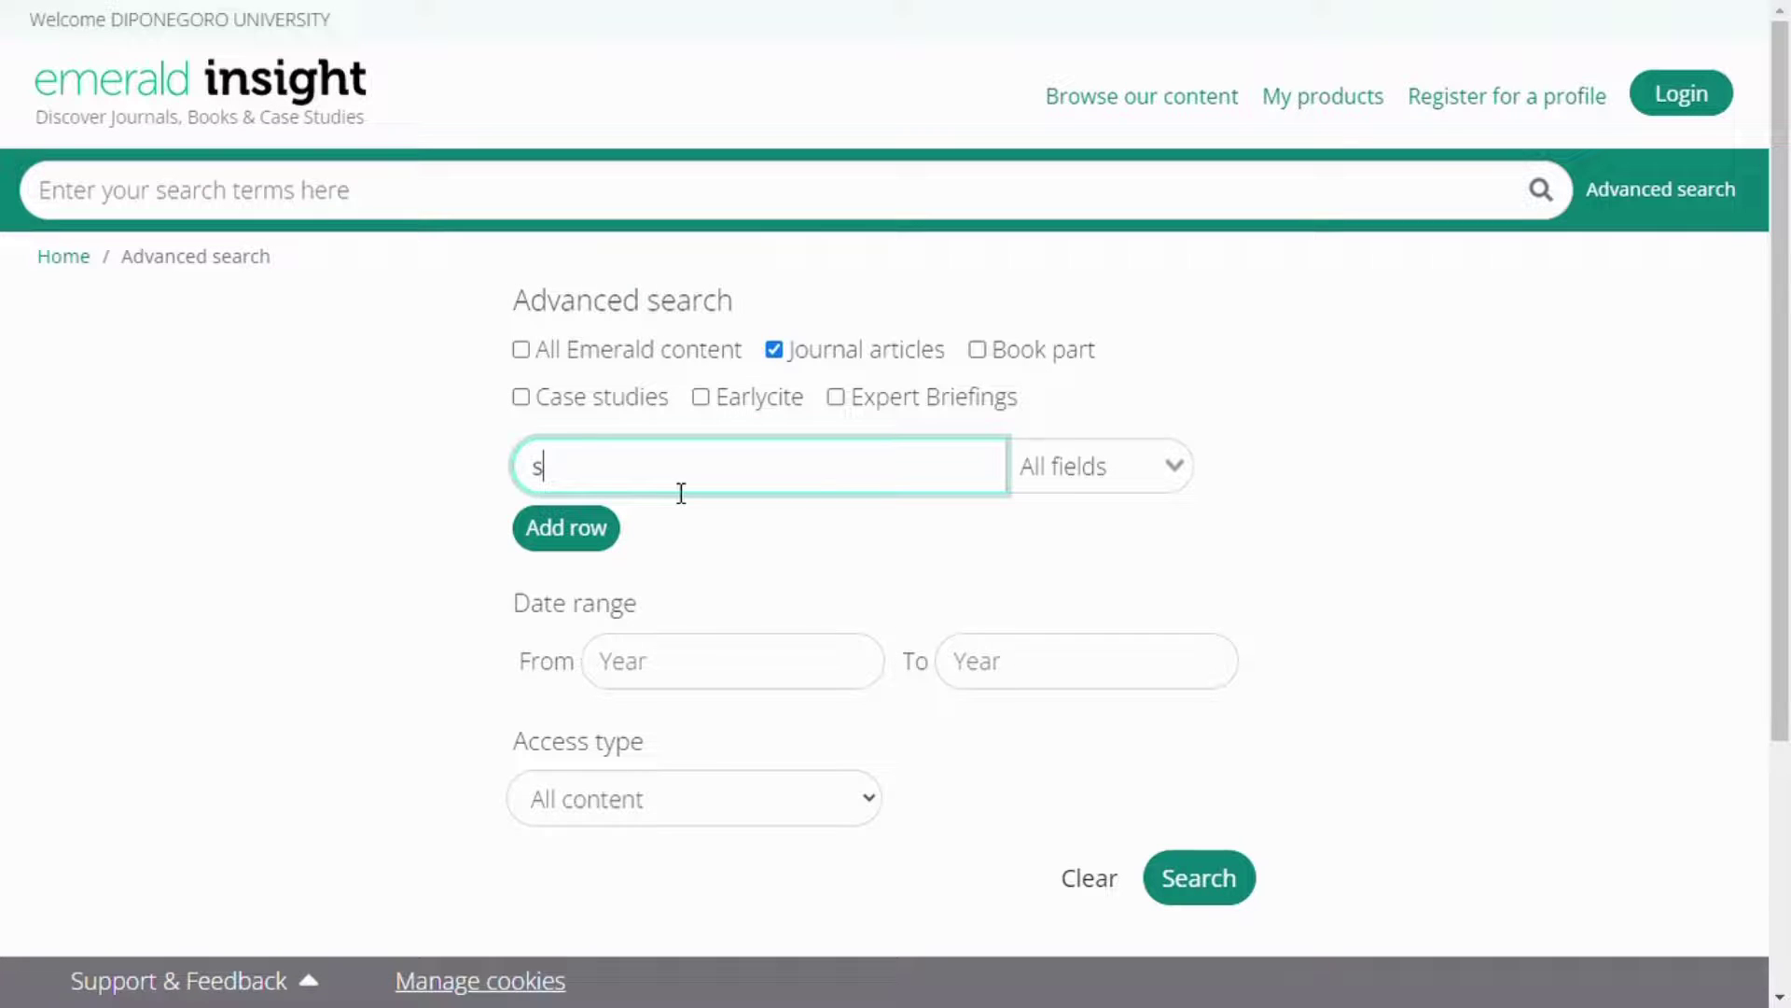
text(erv;ice)
key(BackSpace)
key(BackSpace)
key(BackSpace)
key(BackSpace)
text(ice)
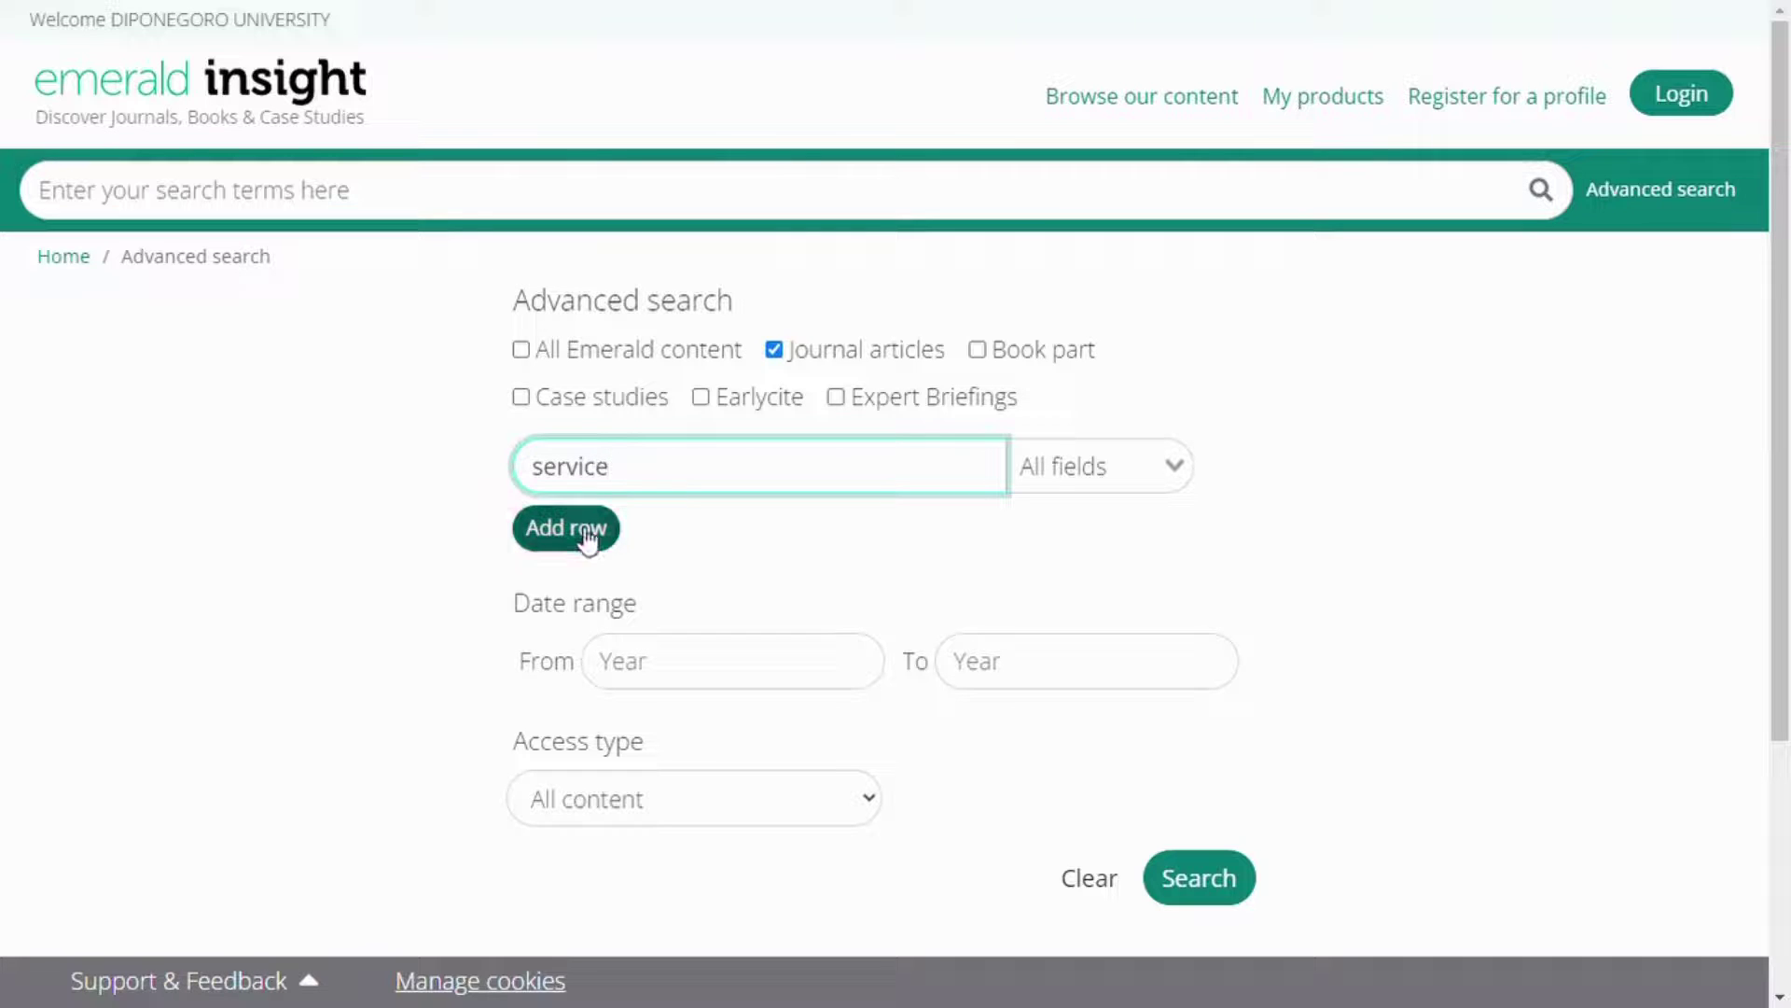
click(578, 530)
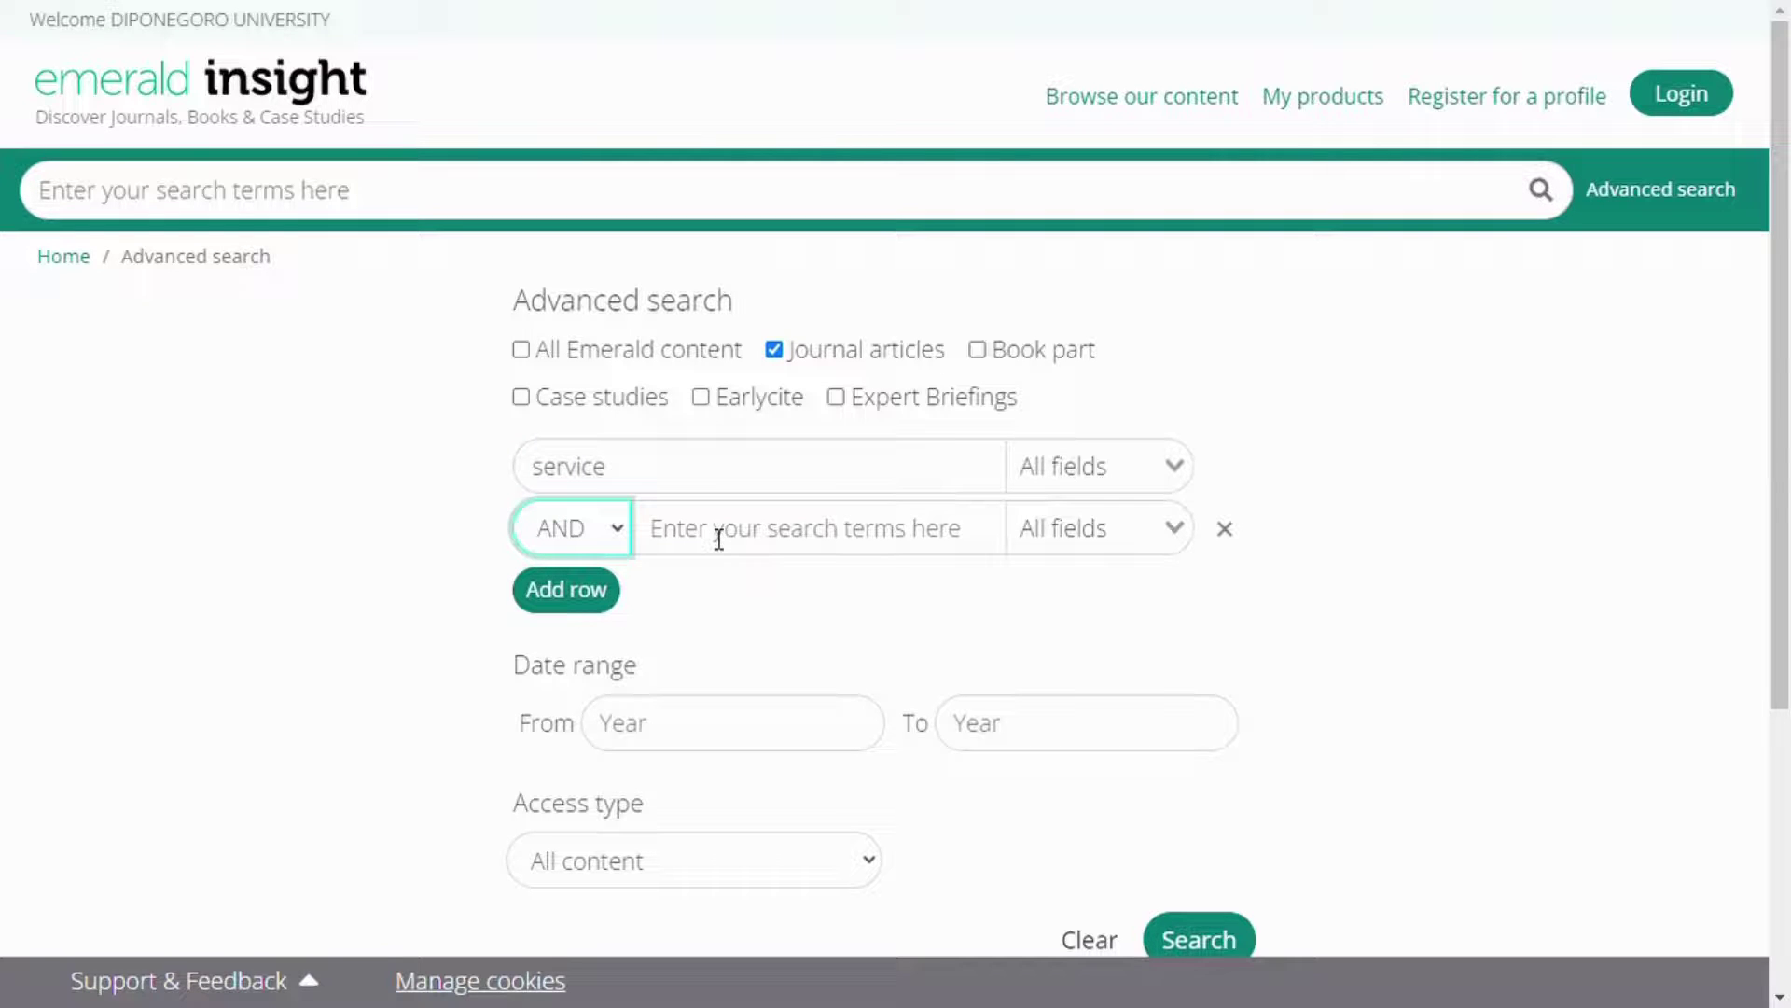
Enter "digital library" as the second advanced search term, combined with AND.
click(718, 540)
text(d)
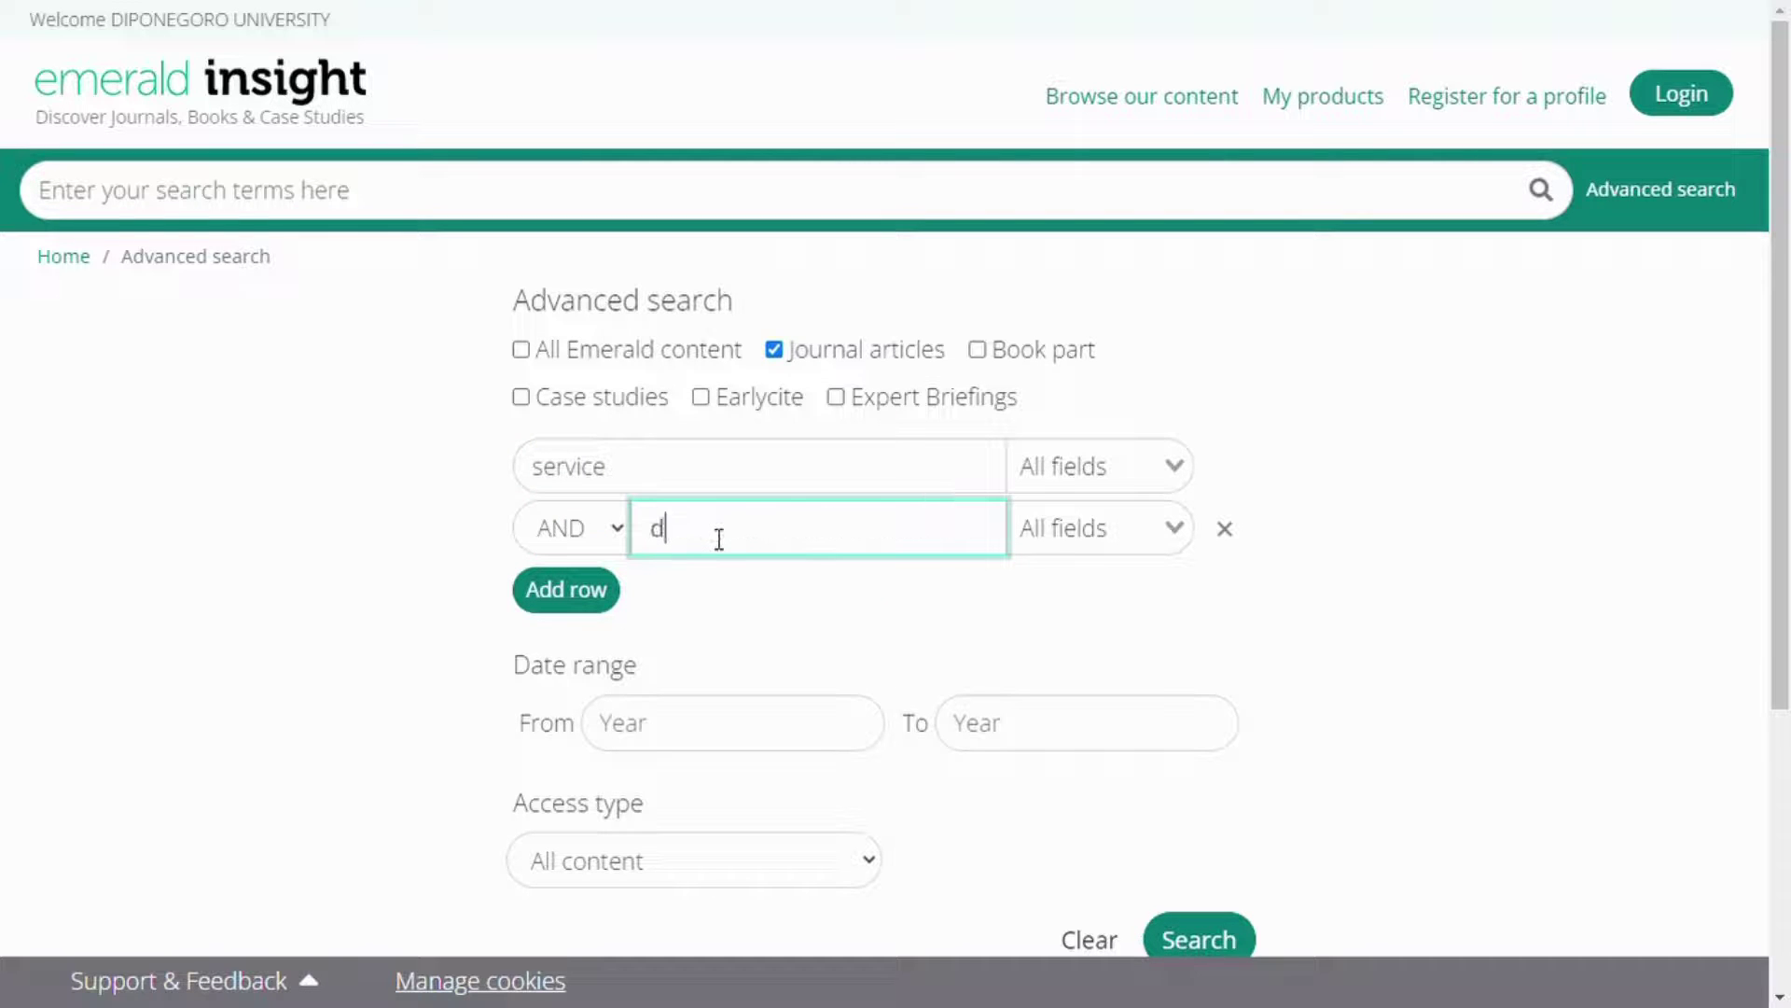
text(igital li;brary)
key(BackSpace)
key(BackSpace)
key(BackSpace)
key(BackSpace)
key(BackSpace)
key(BackSpace)
text(brary)
Add a third search row combined with AND and enter "pandemic" as its term.
click(598, 608)
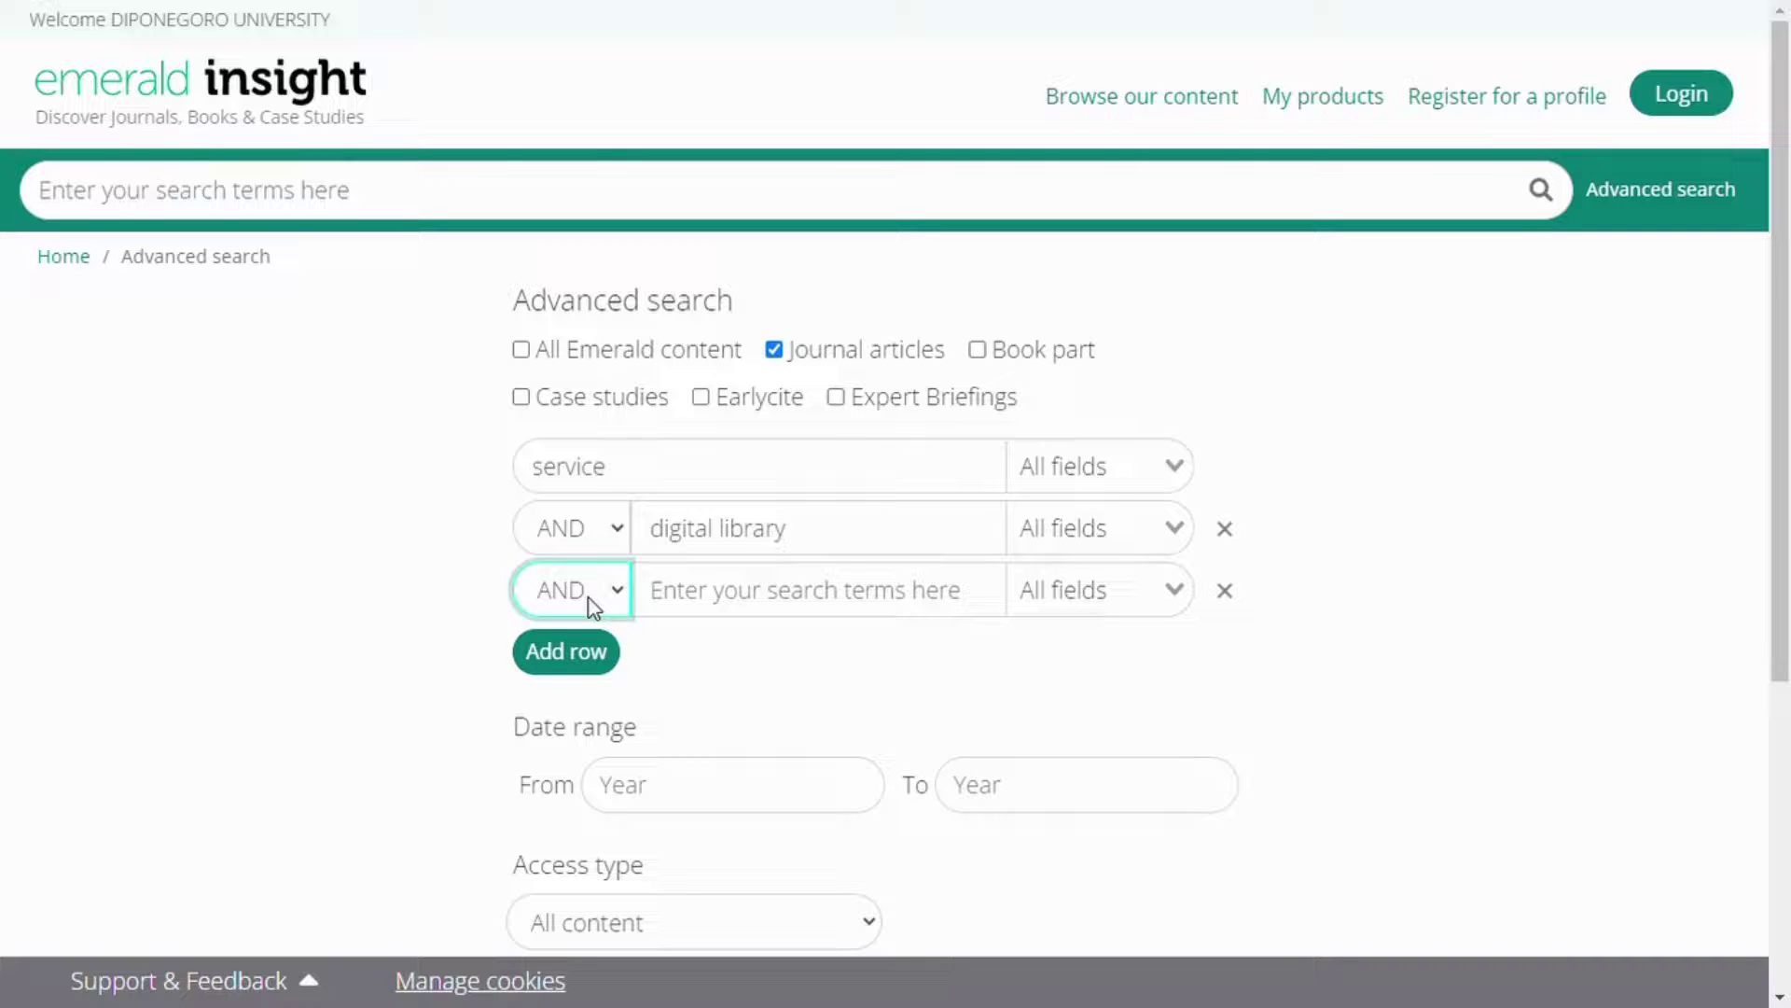
click(681, 600)
text(pand)
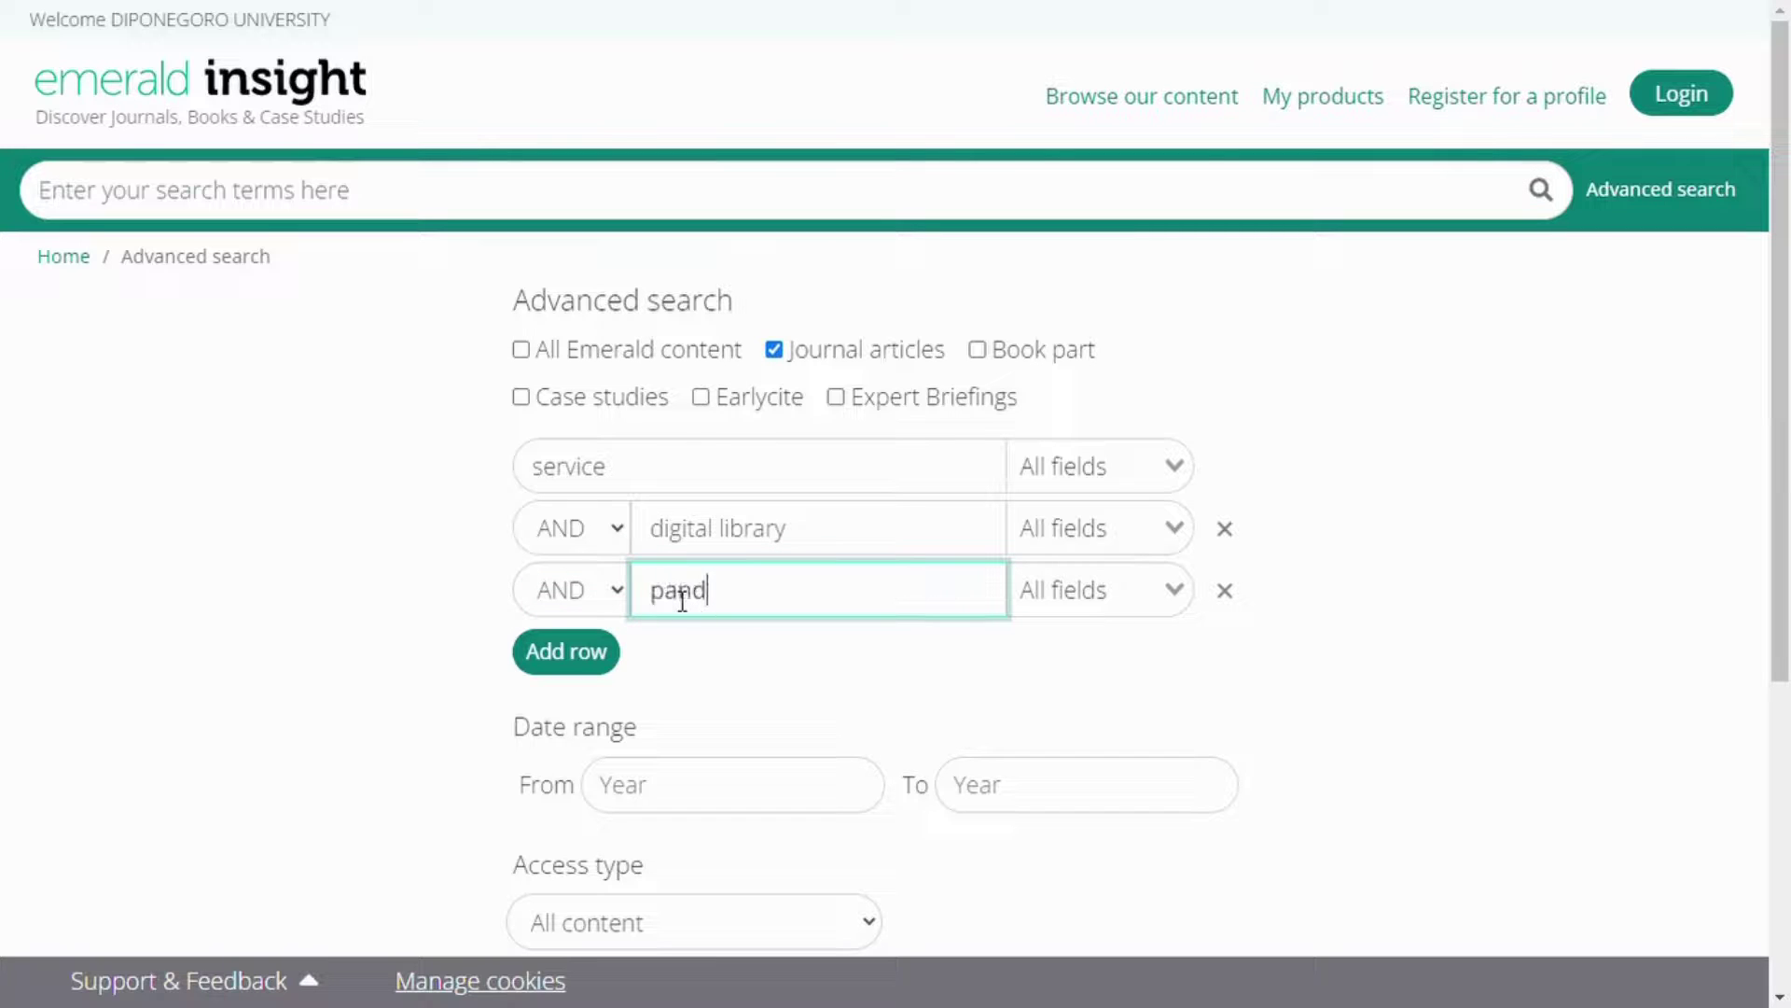
text(emic)
Restrict all three search terms to the Abstract field, keeping journal articles as the content type.
click(1169, 470)
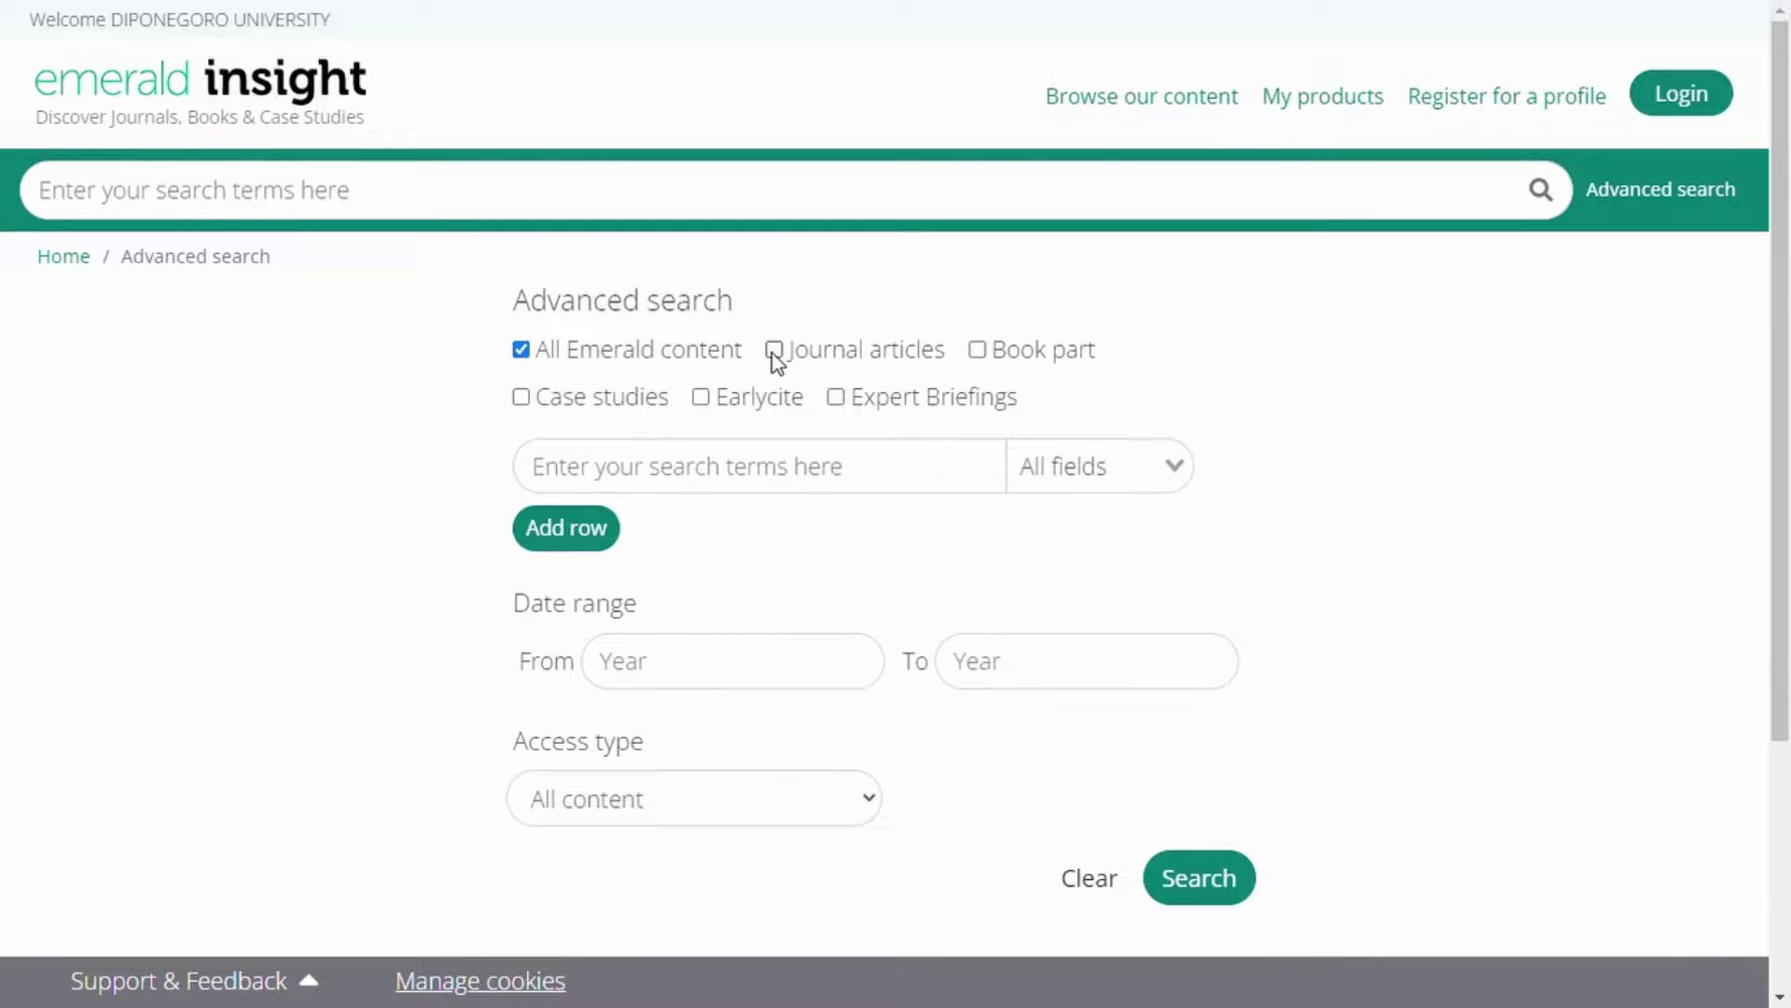
click(774, 351)
click(680, 485)
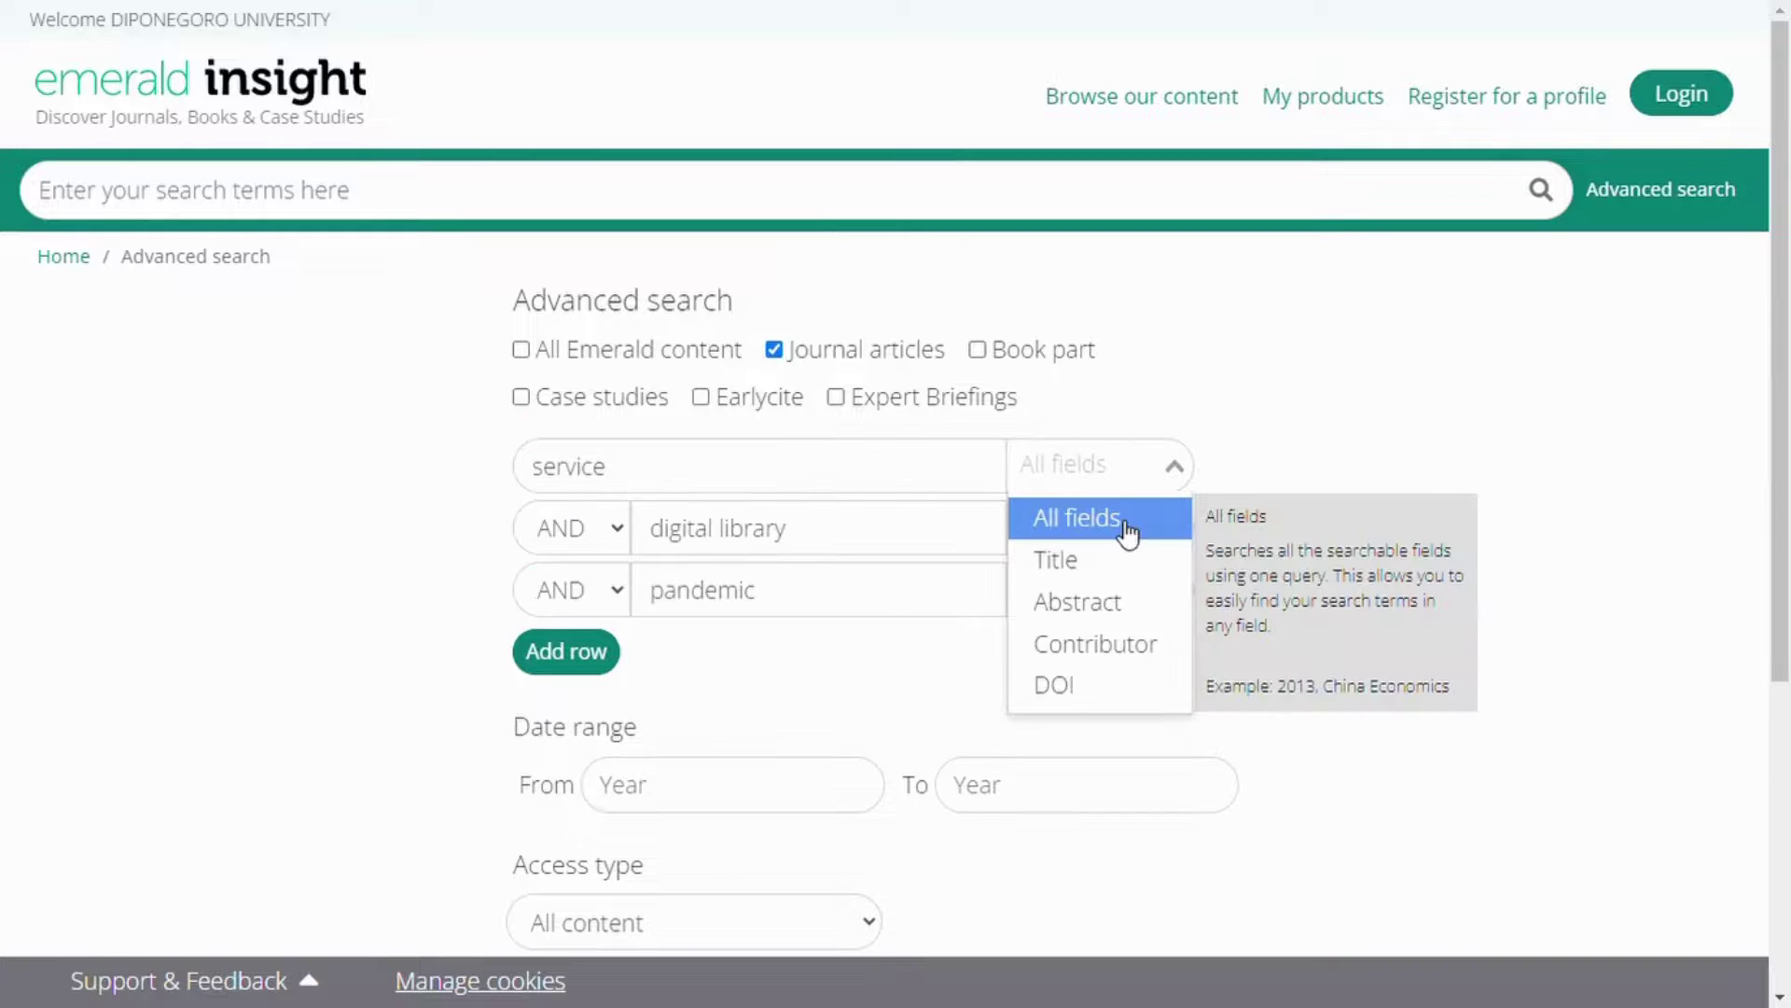
click(1103, 611)
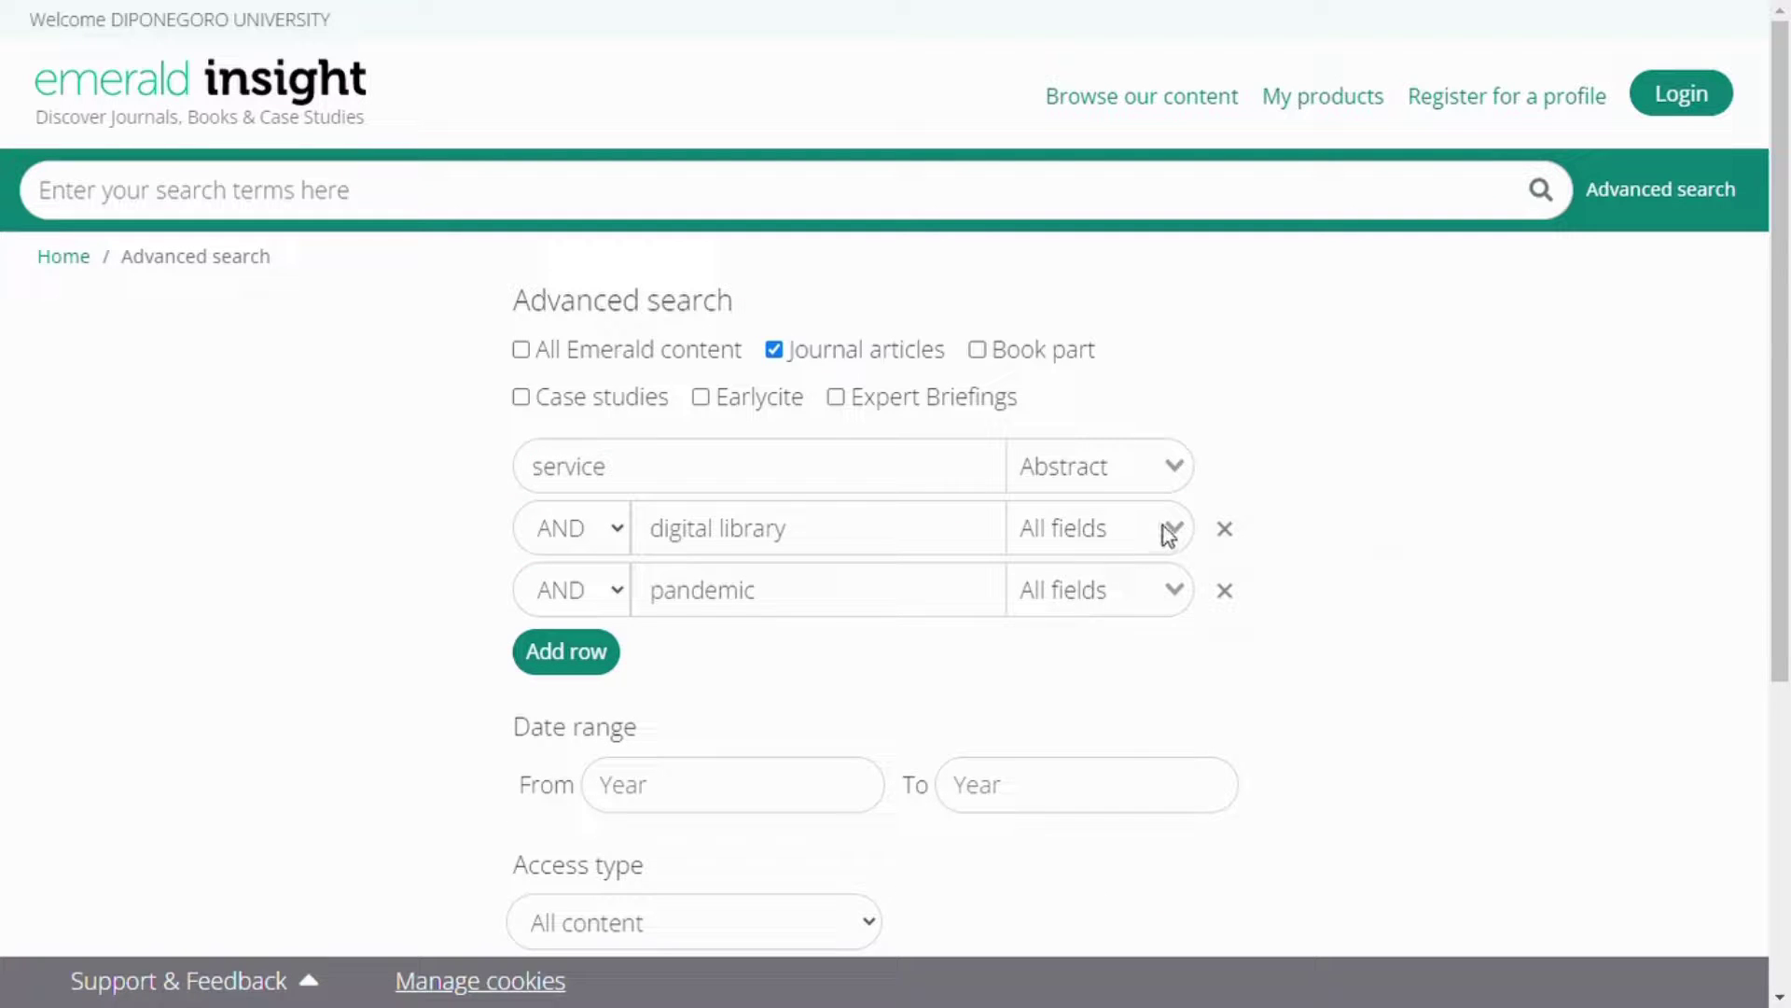
click(1168, 534)
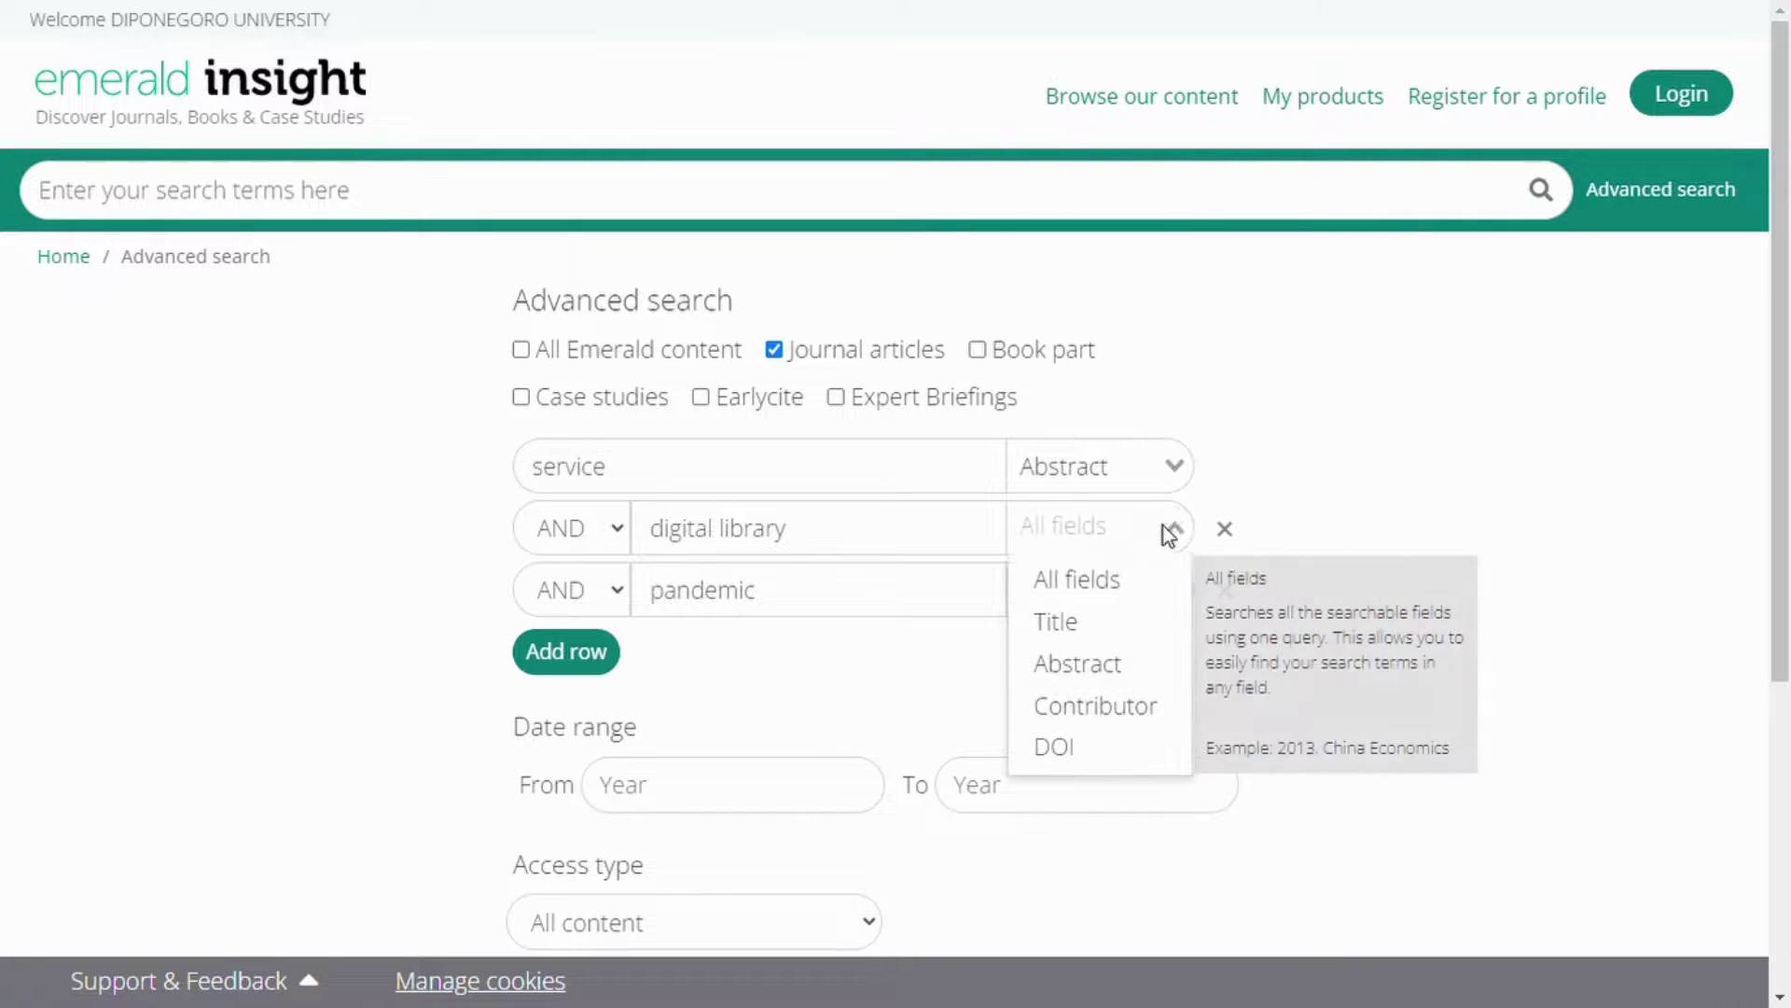
click(1097, 667)
click(1166, 590)
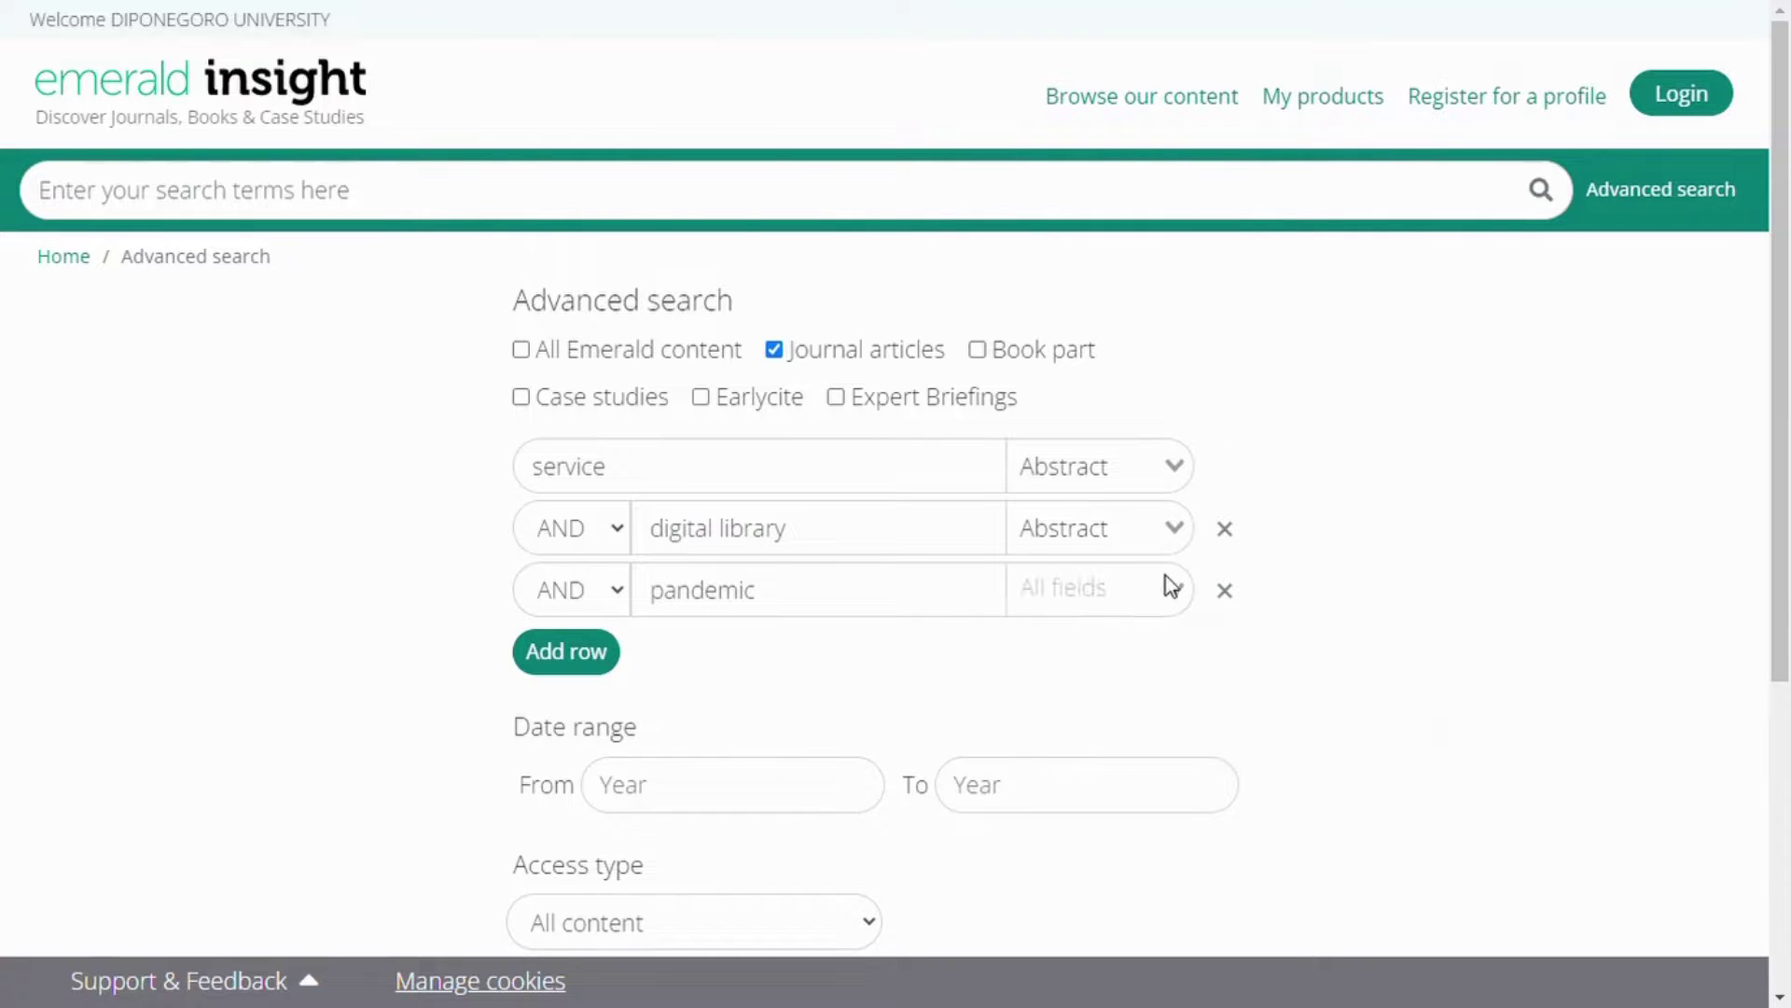
click(1078, 726)
Set the publication date range from 2019 to 2022.
scroll(1082, 727, down, 3)
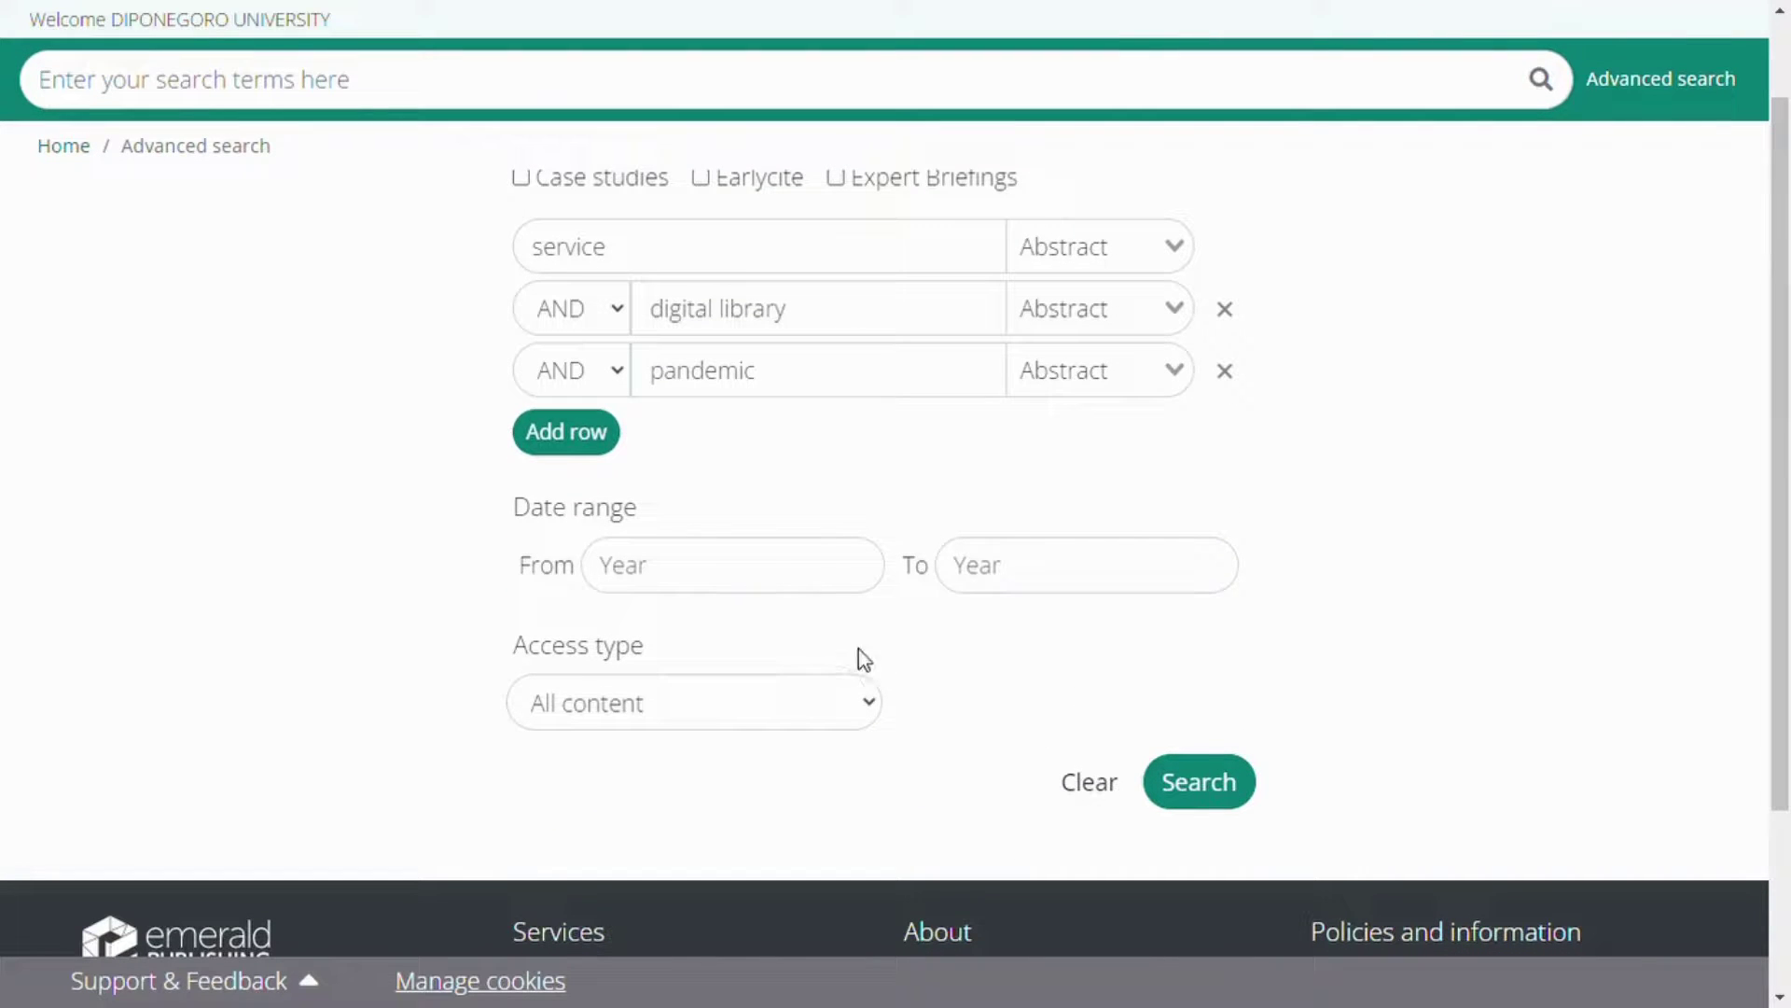
click(763, 587)
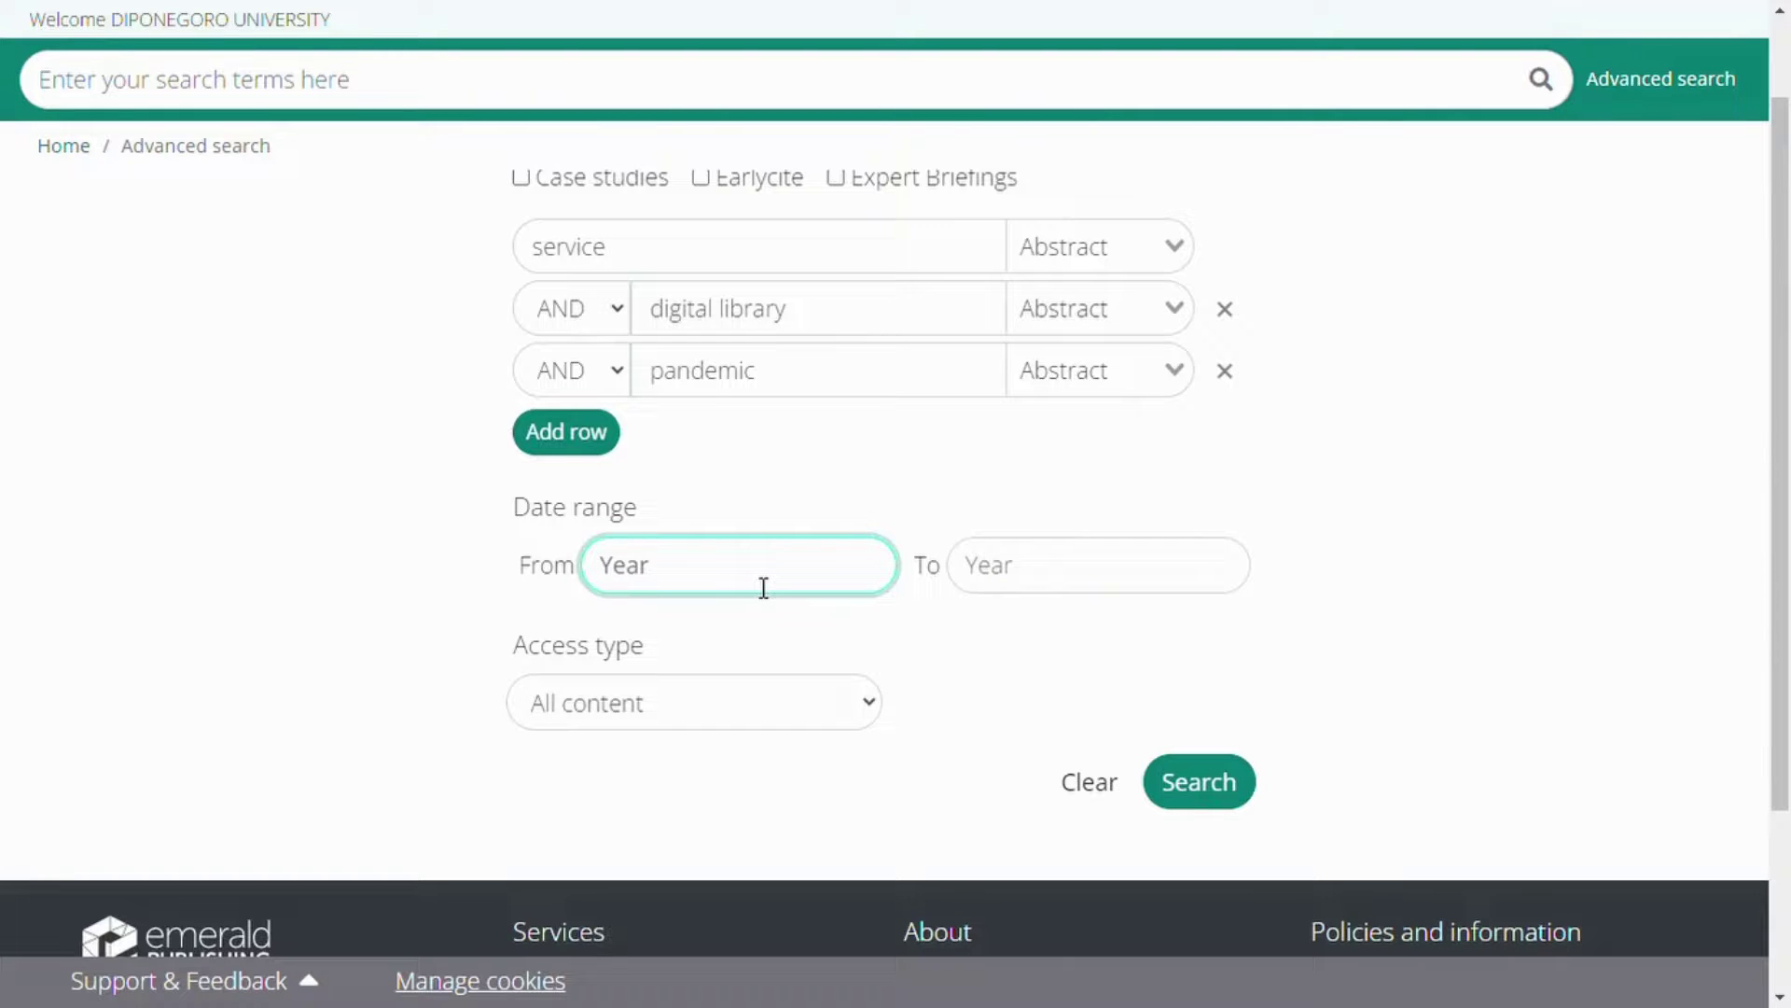
text(2019)
click(1027, 580)
text(20)
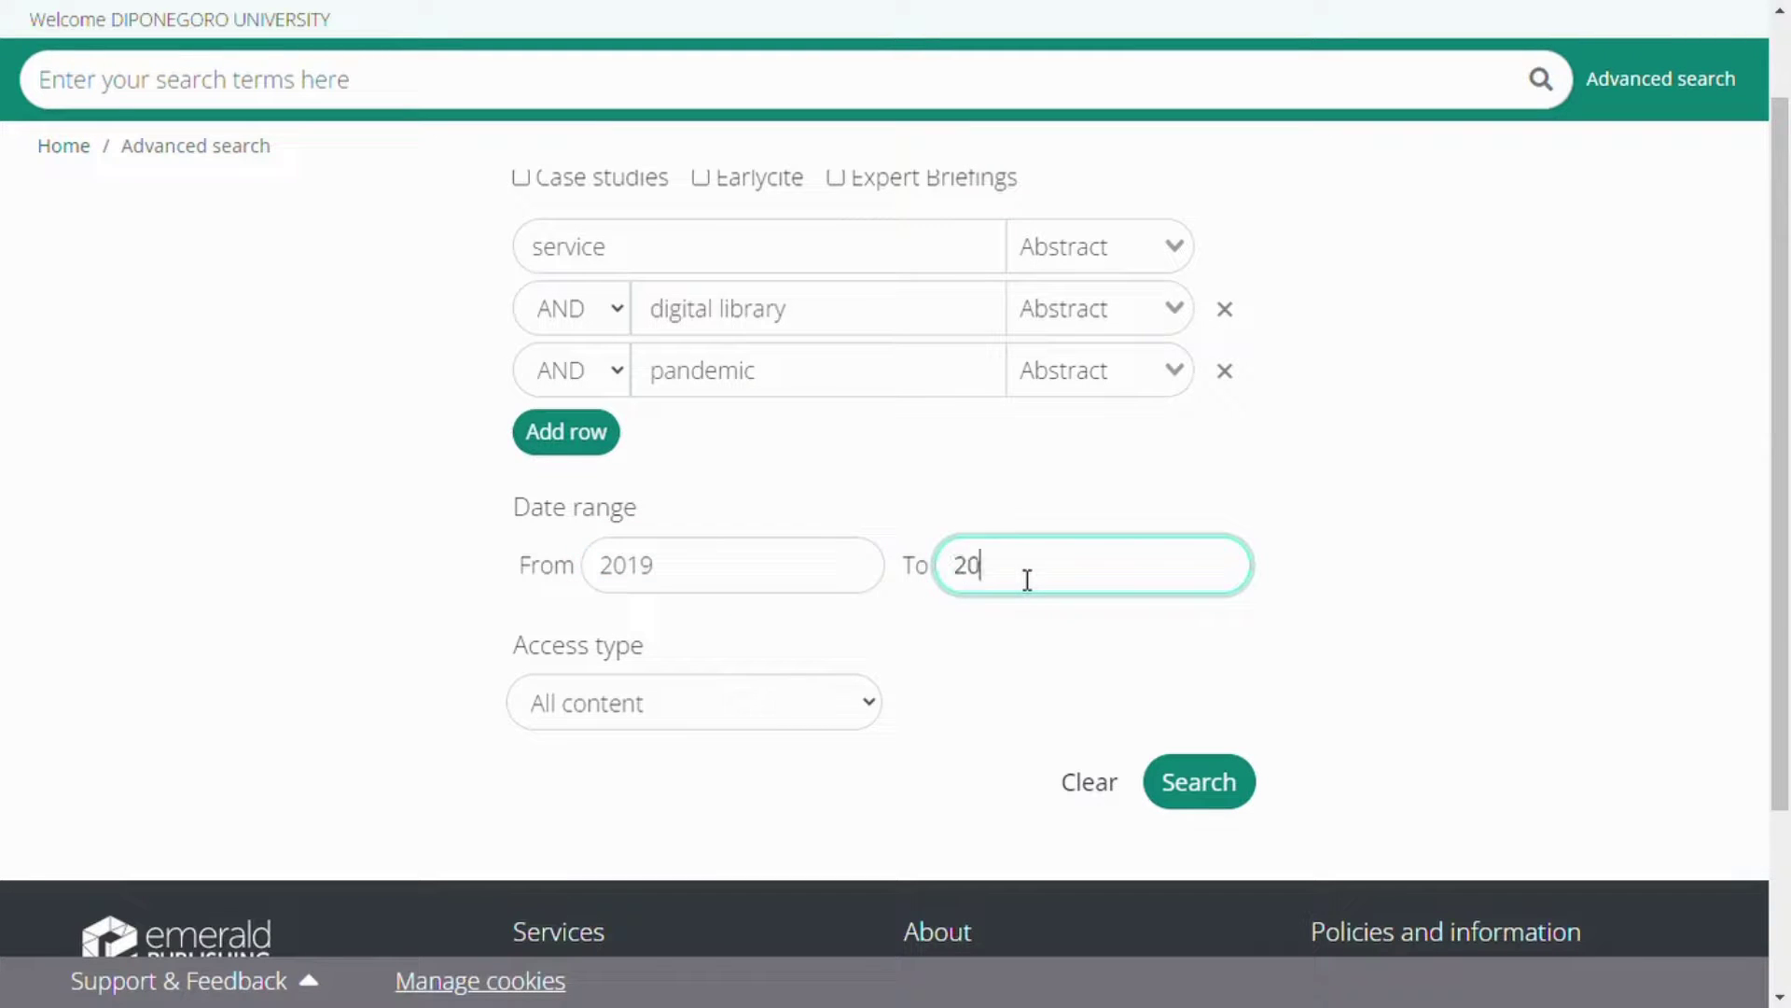
text(22)
Set the access type to "Only content I have access to" and run the advanced search.
click(865, 707)
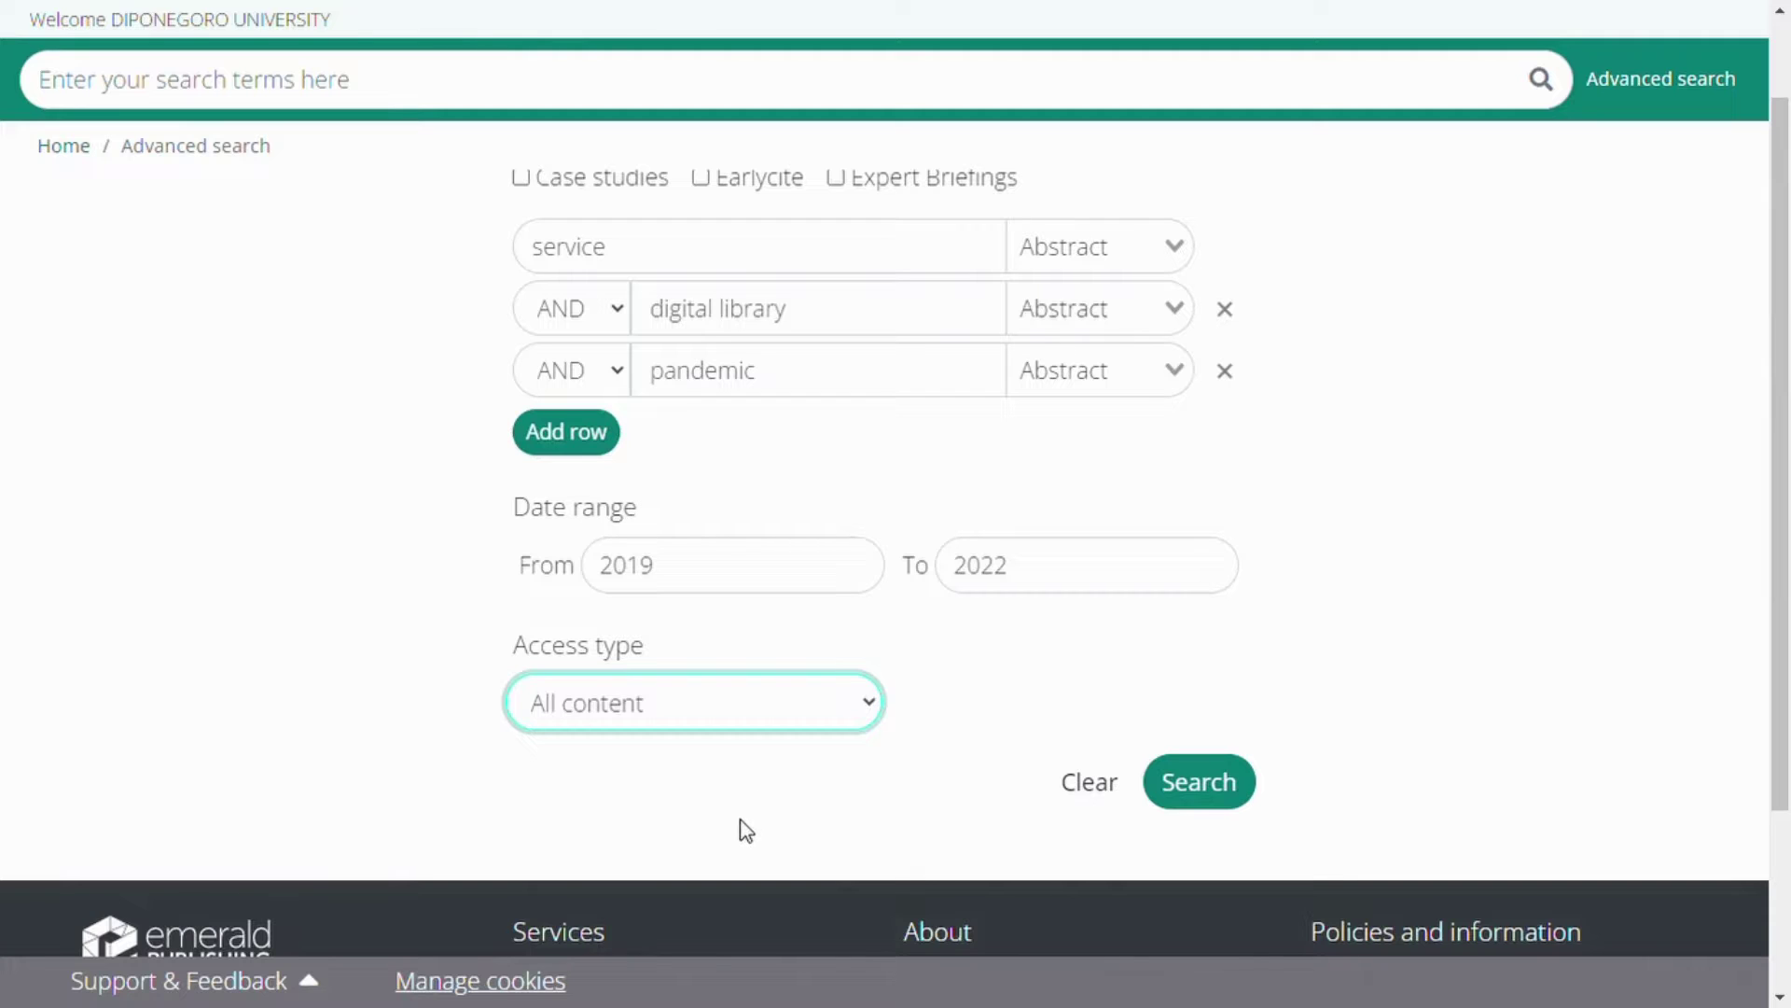
key(Down)
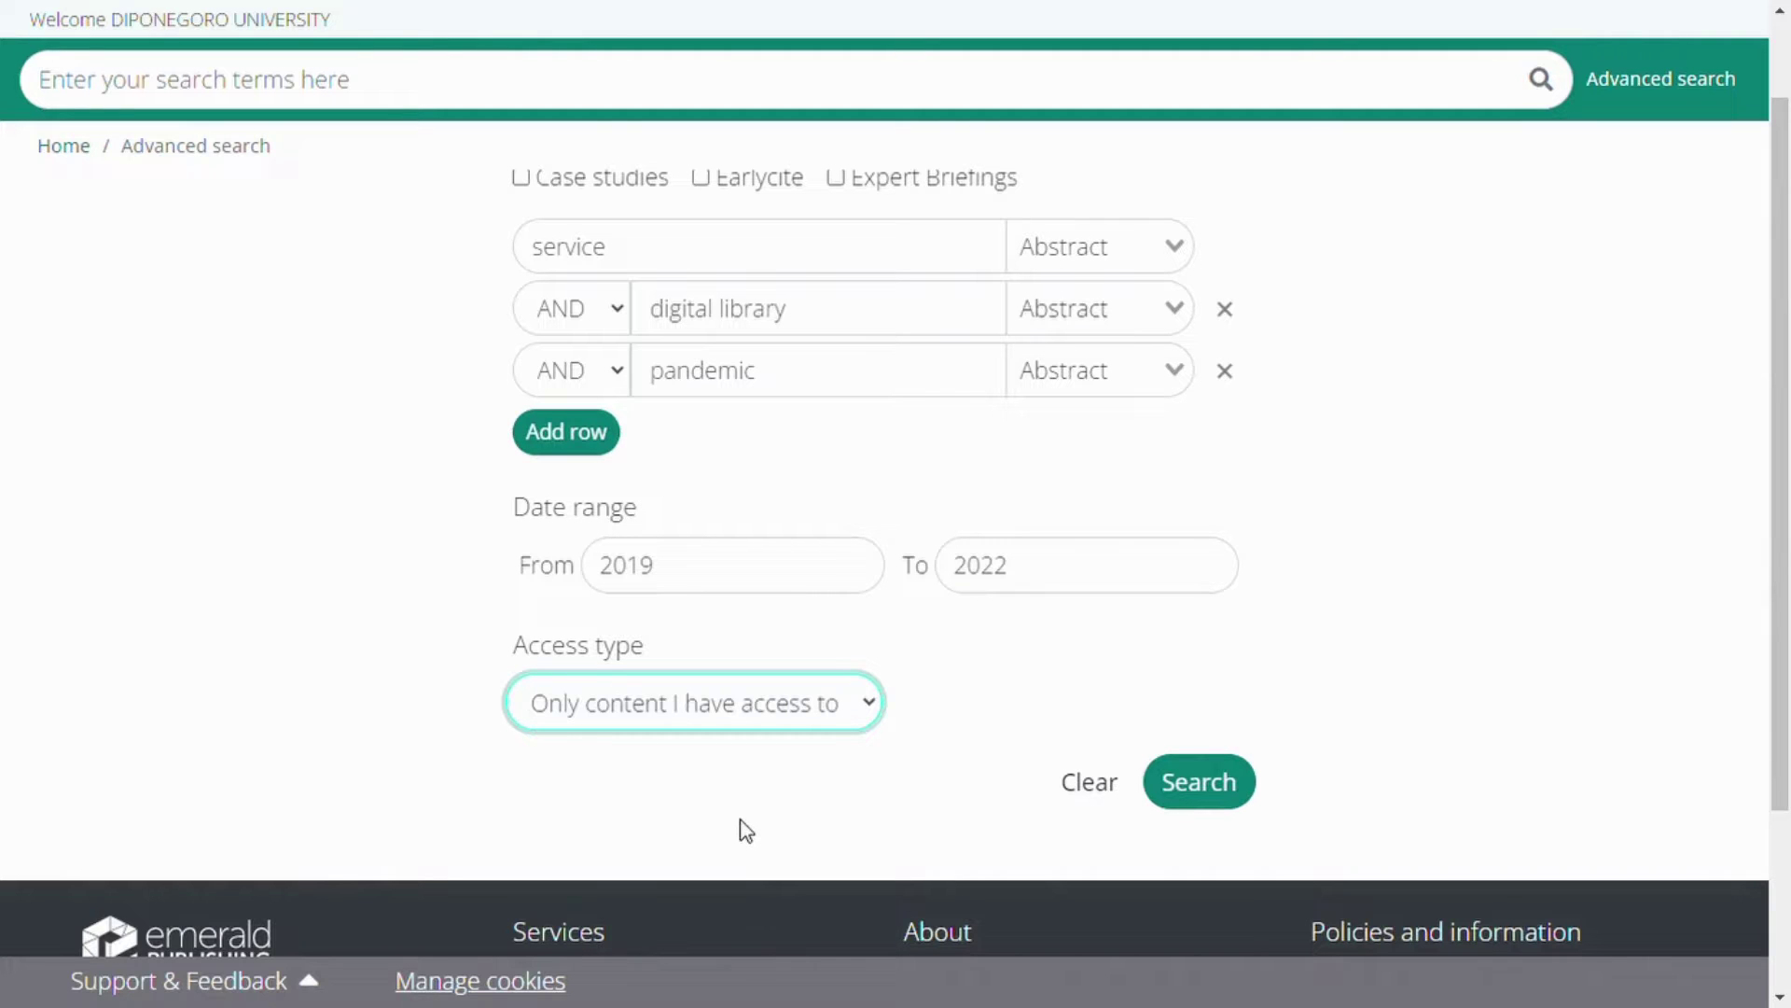
click(1200, 802)
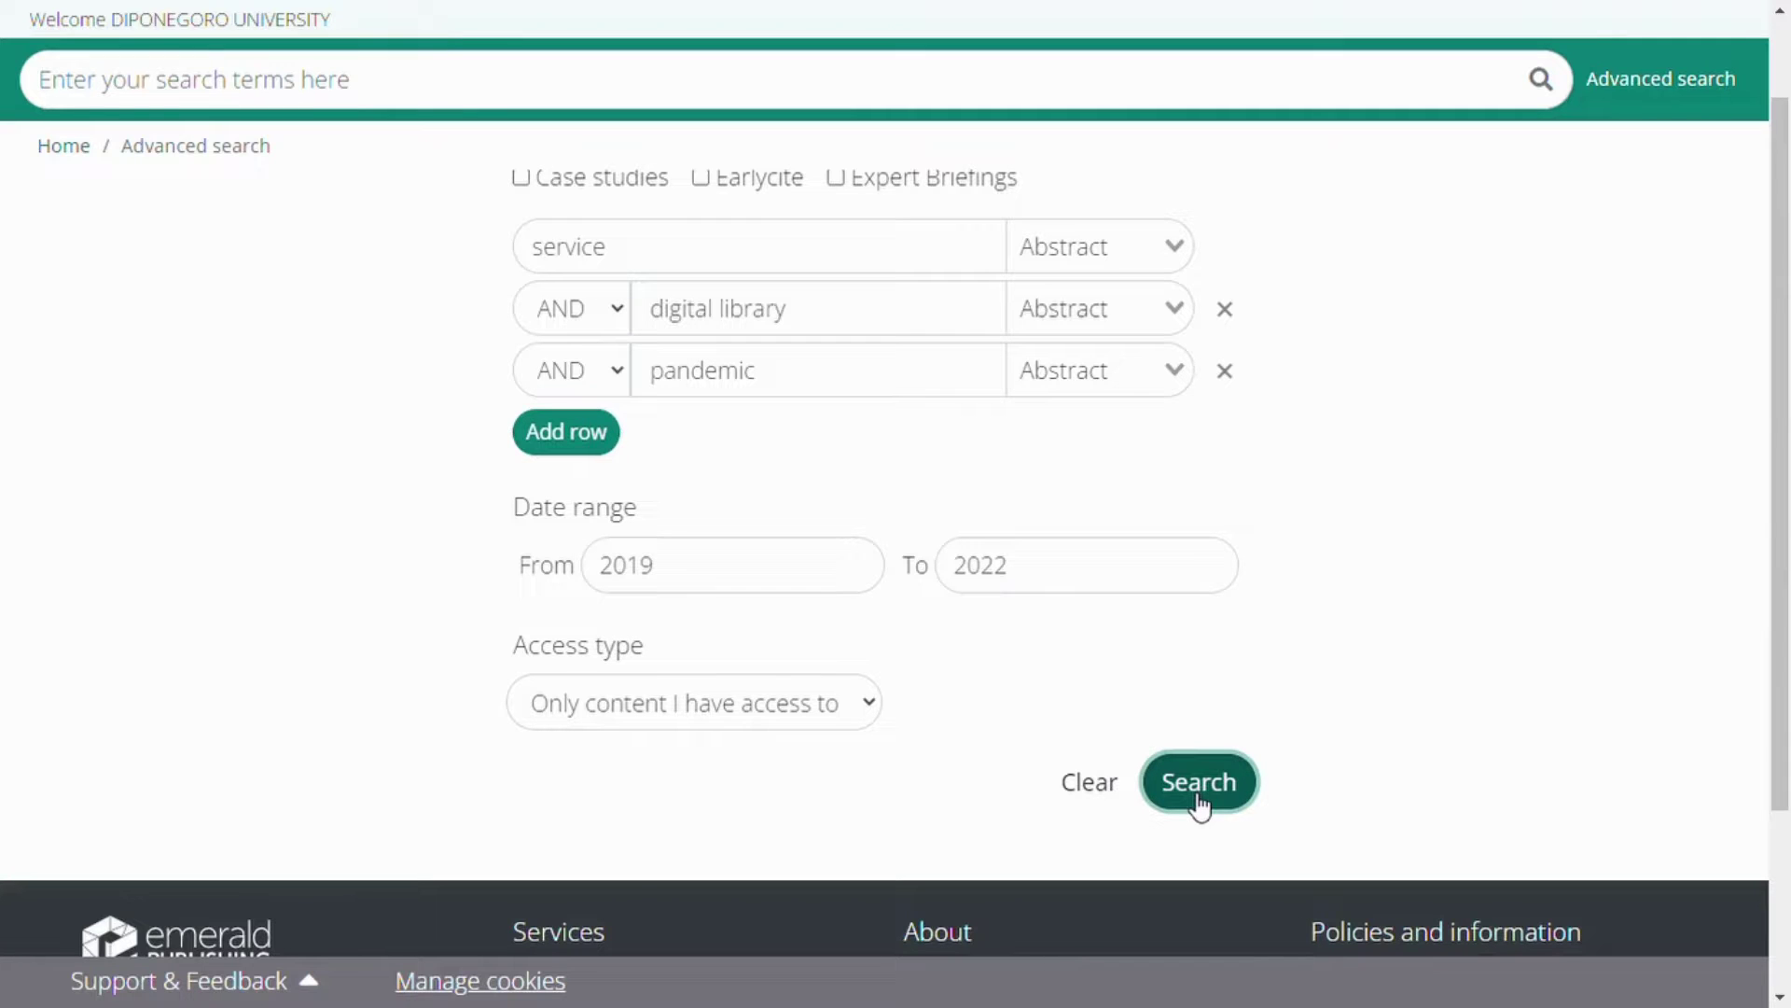
click(1203, 782)
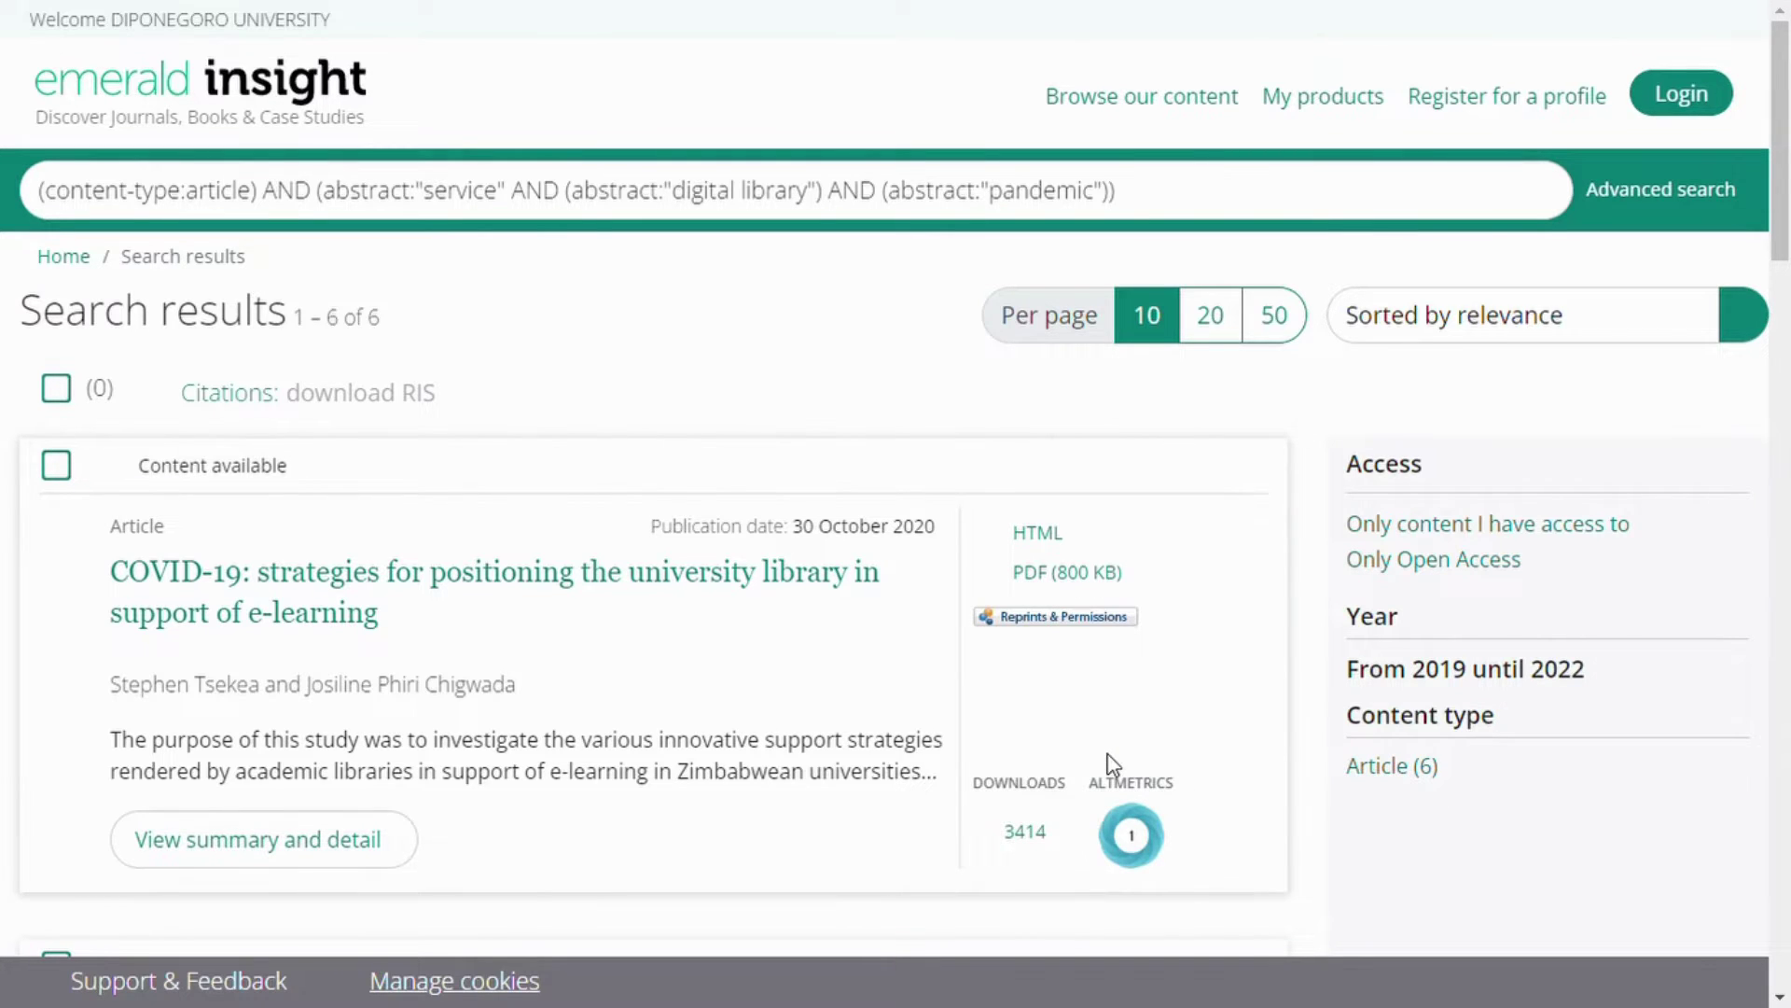
Look through the search results and open the PDF of "COVID-19: strategies for positioning the university library in support of e-learning".
scroll(1110, 763, down, 3)
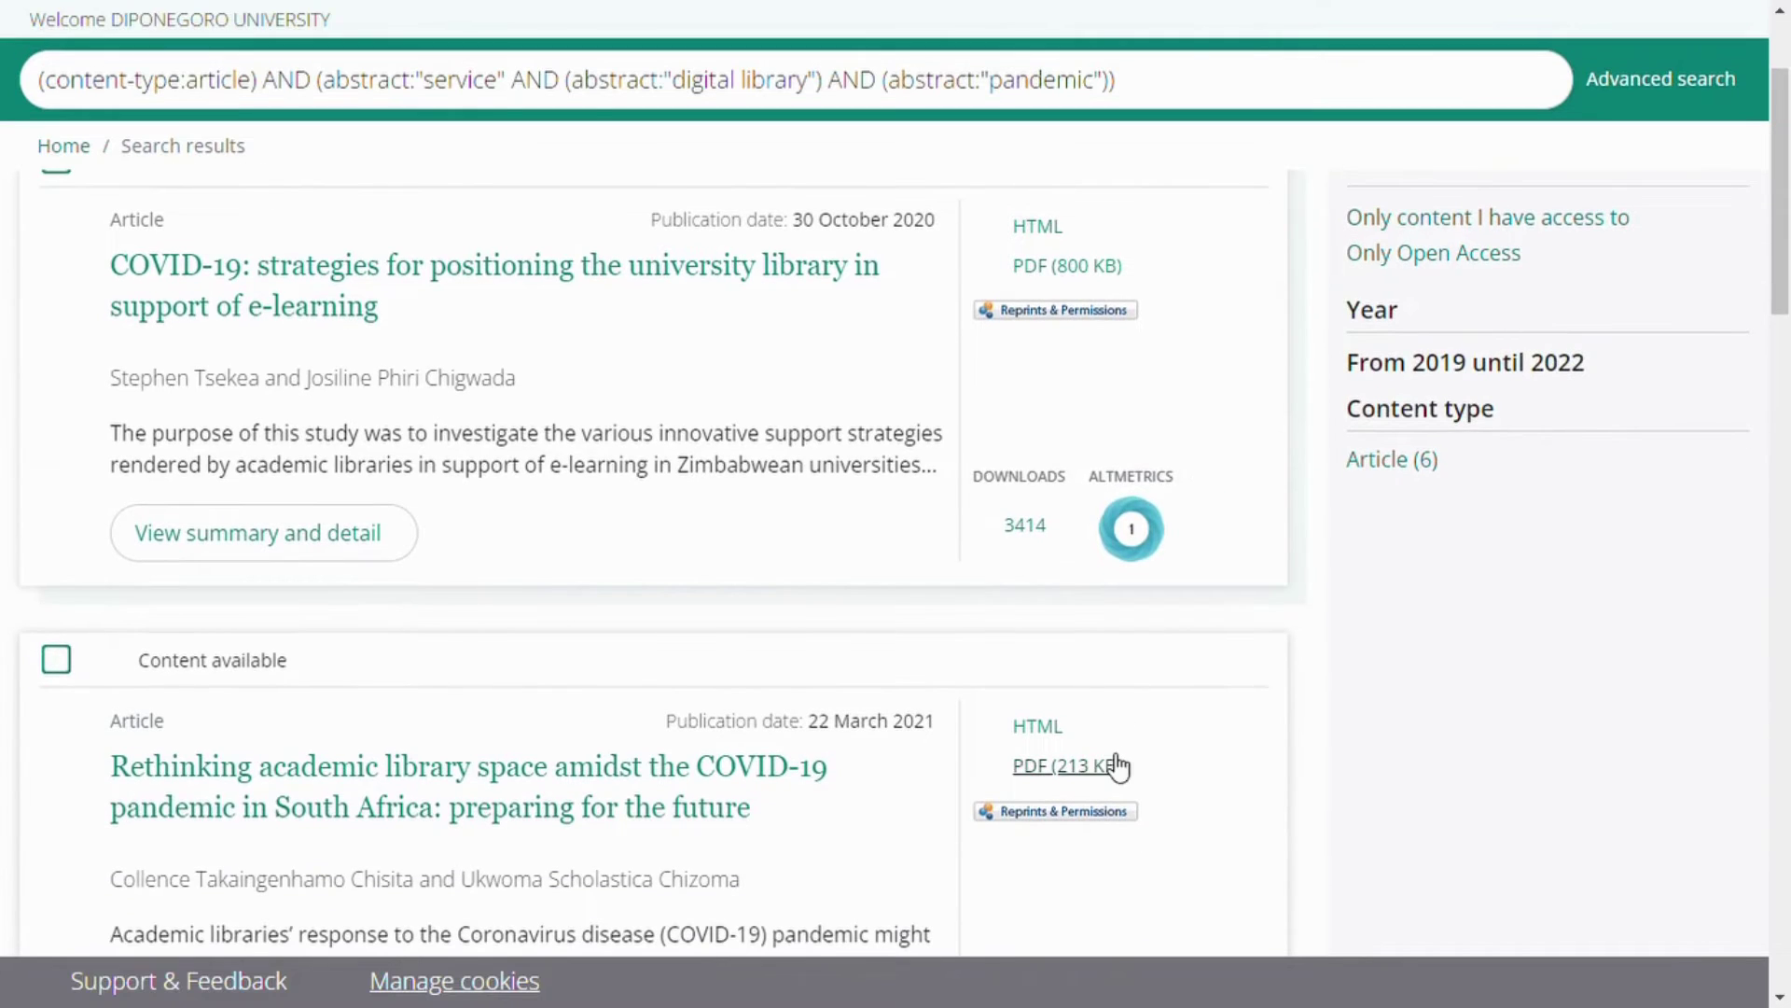
drag(1117, 765, 1147, 663)
scroll(1147, 662, down, 4)
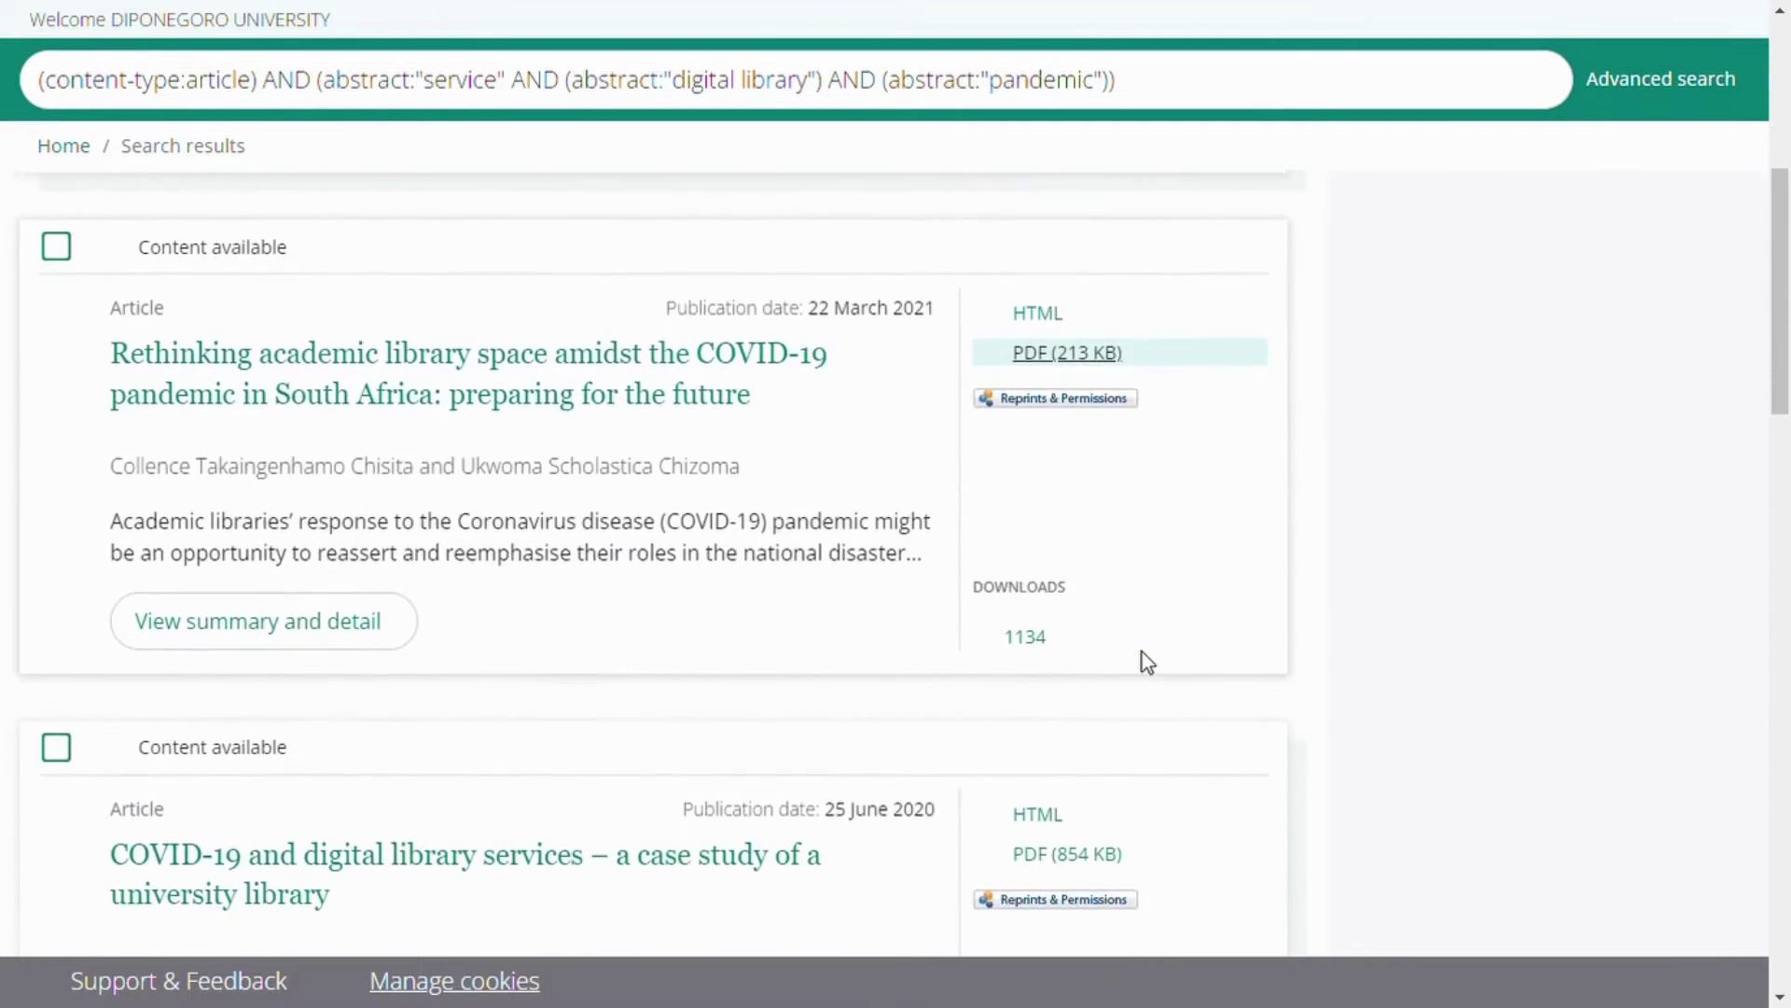
scroll(1147, 662, down, 8)
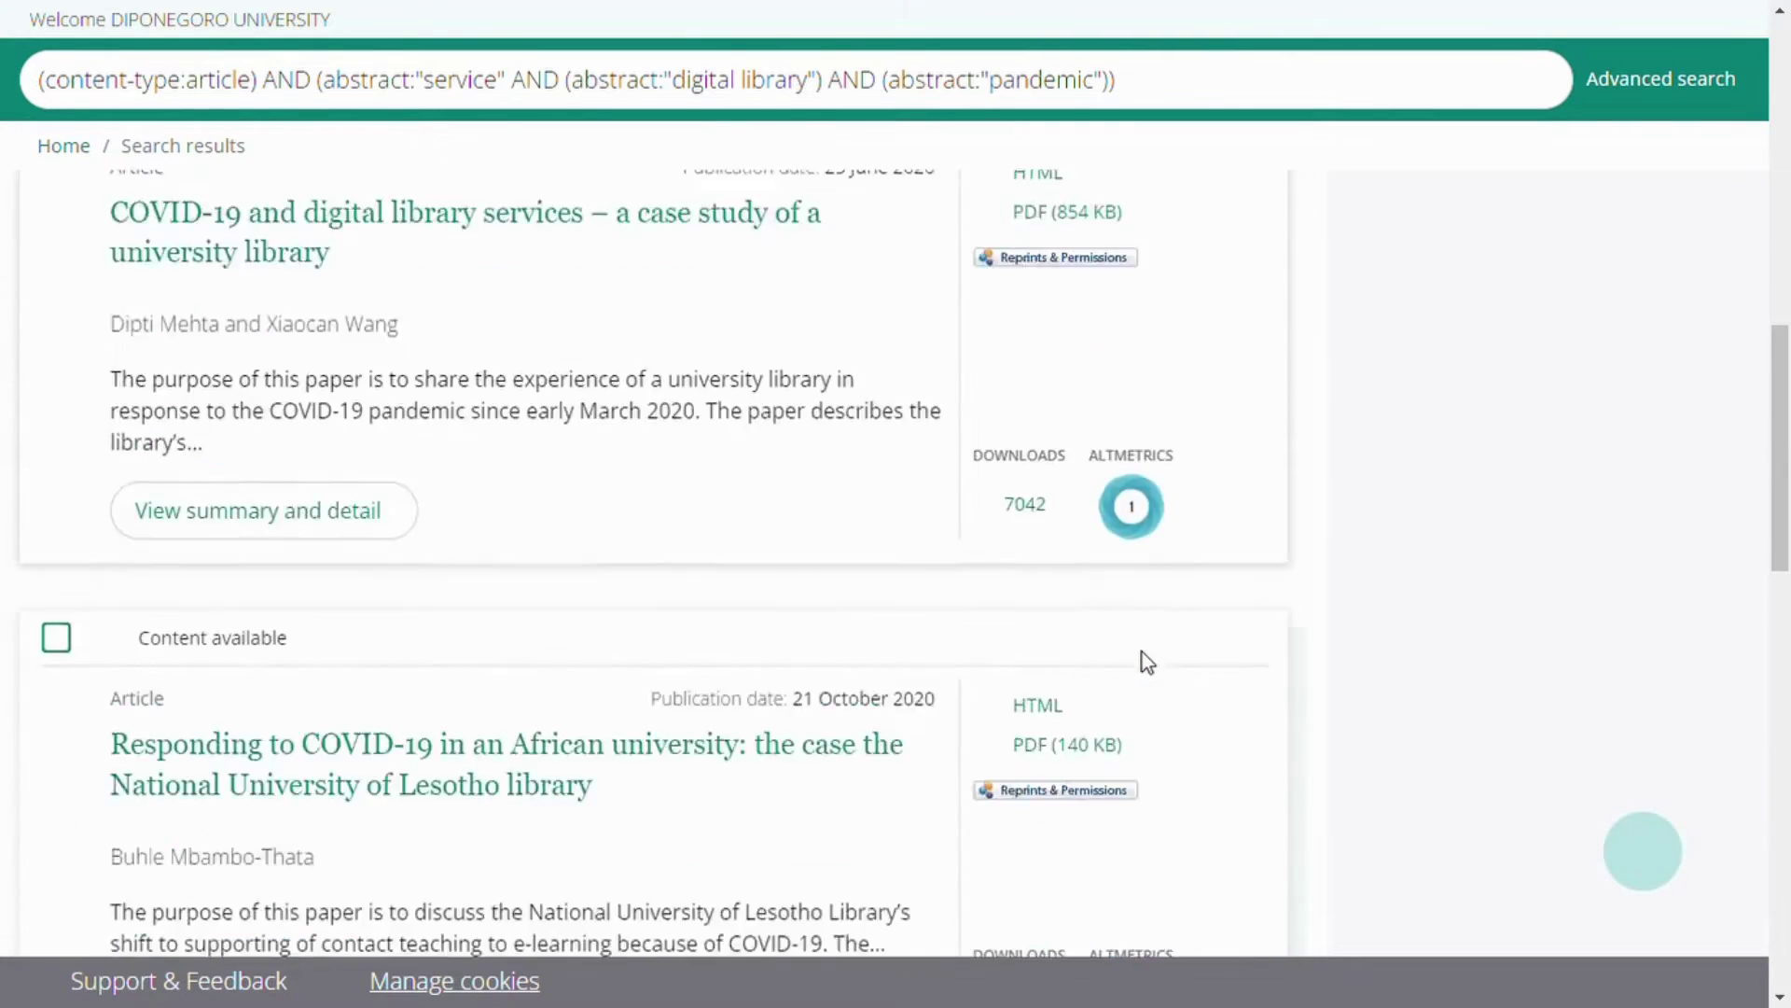
scroll(1147, 662, down, 8)
scroll(1148, 662, up, 20)
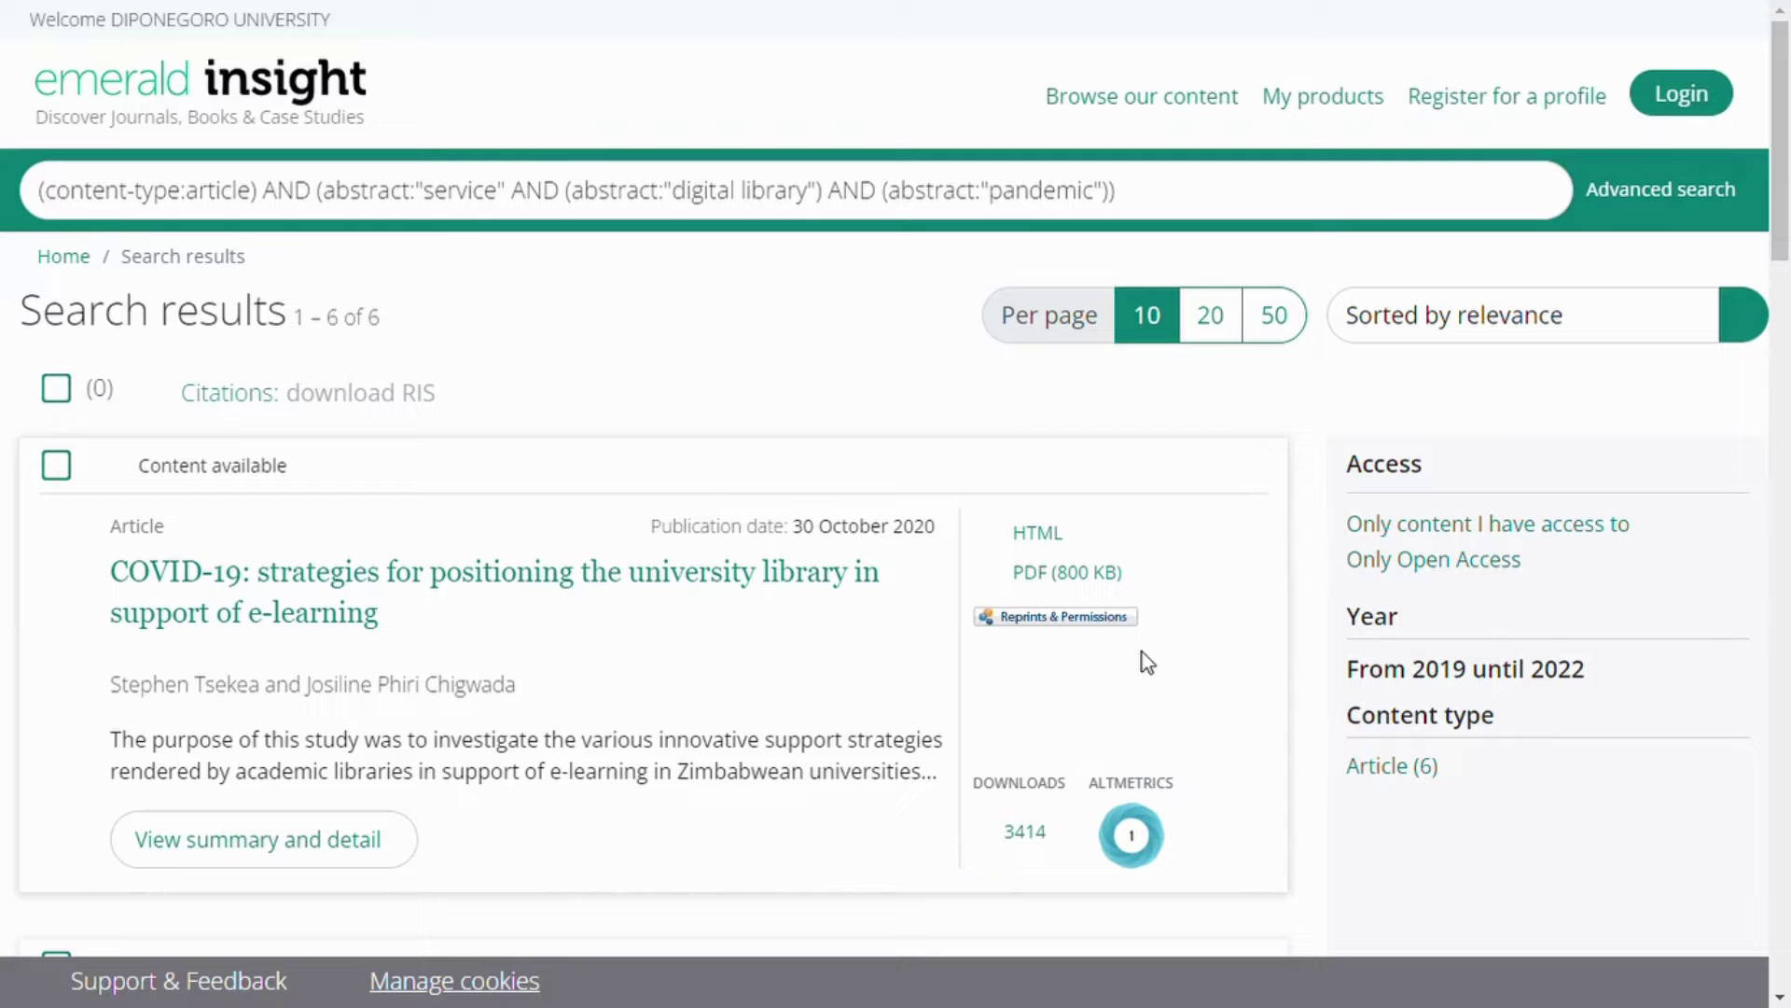
click(1080, 575)
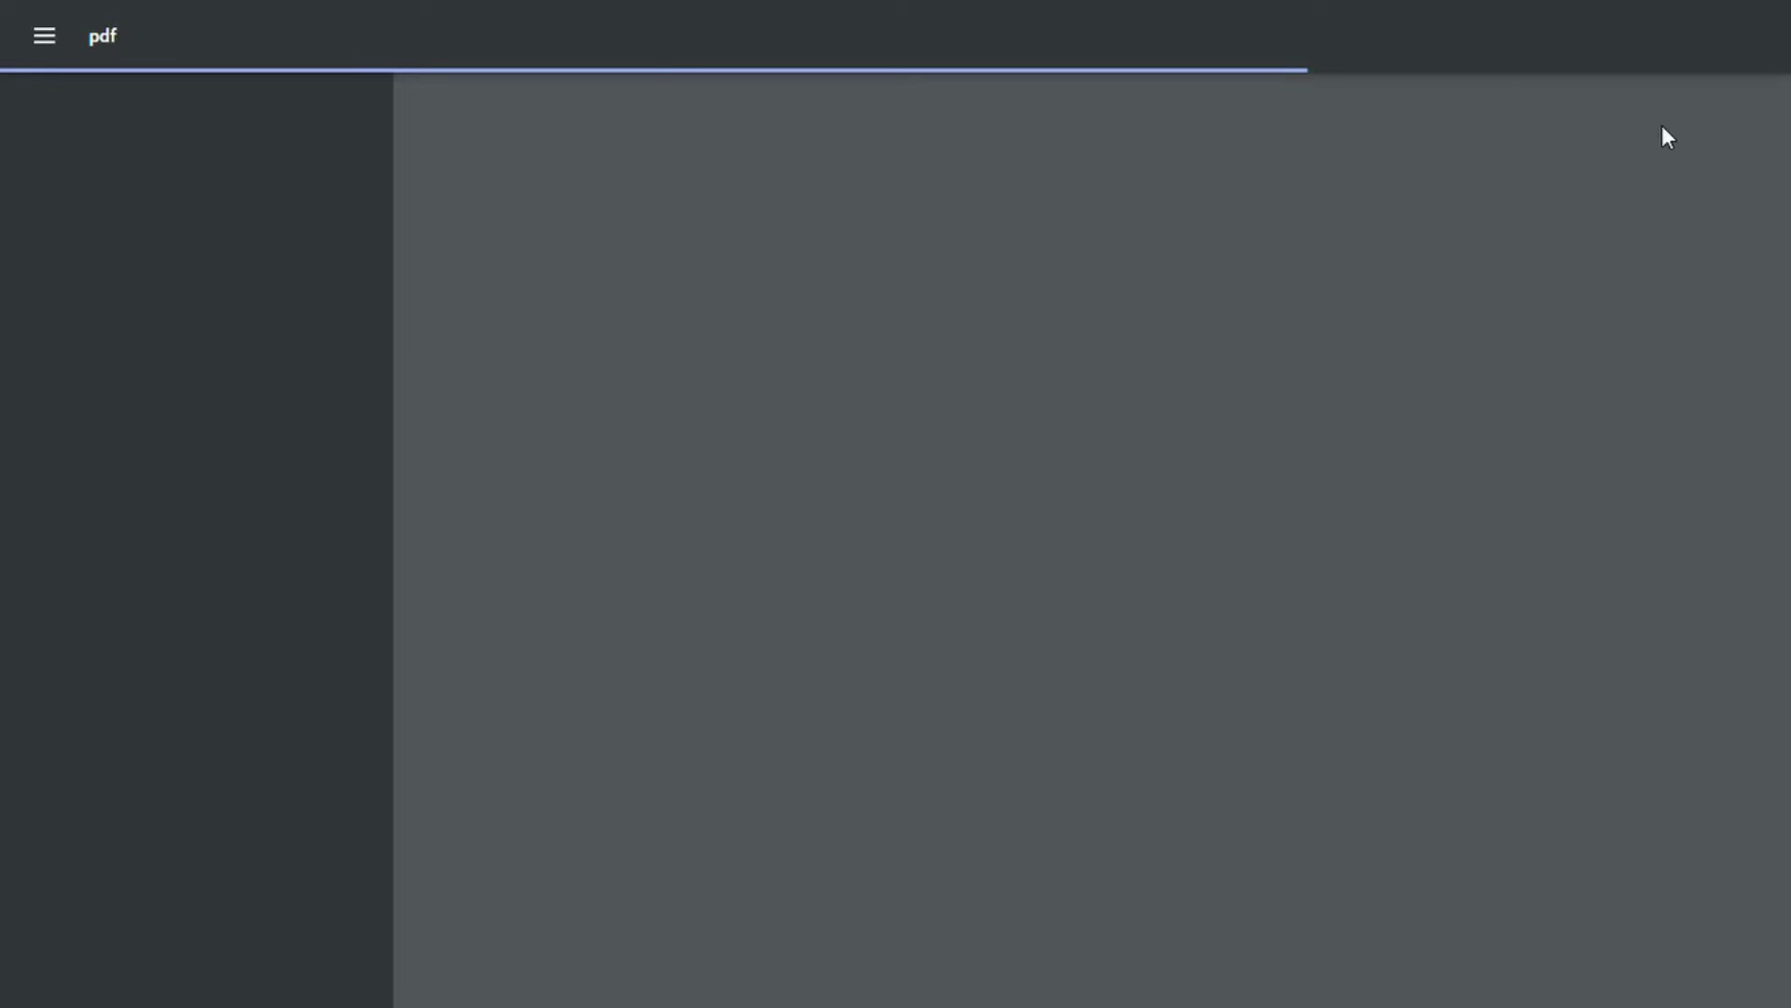